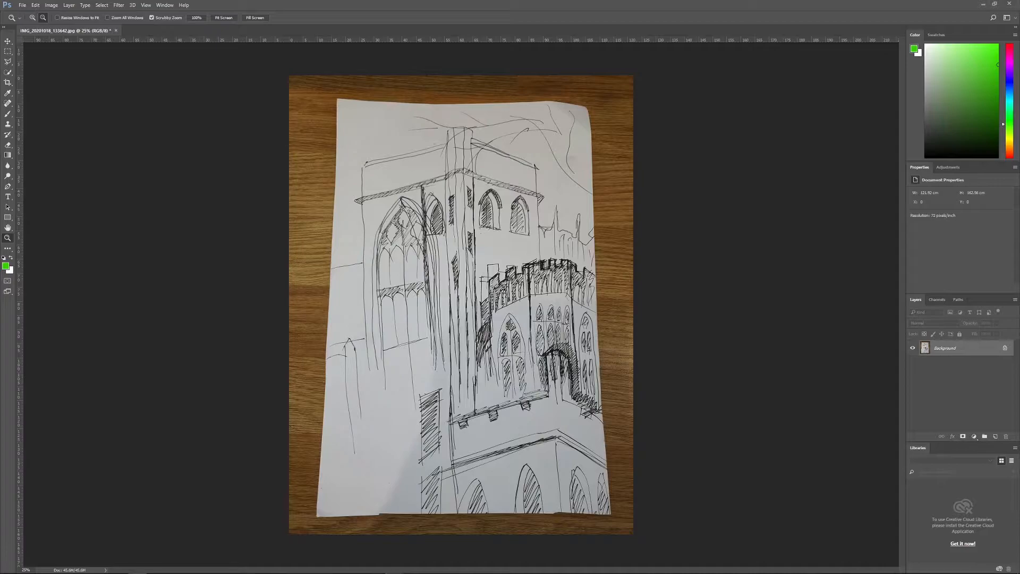
Step: Duplicate the Background layer under the name "base layer"
right_click(917, 349)
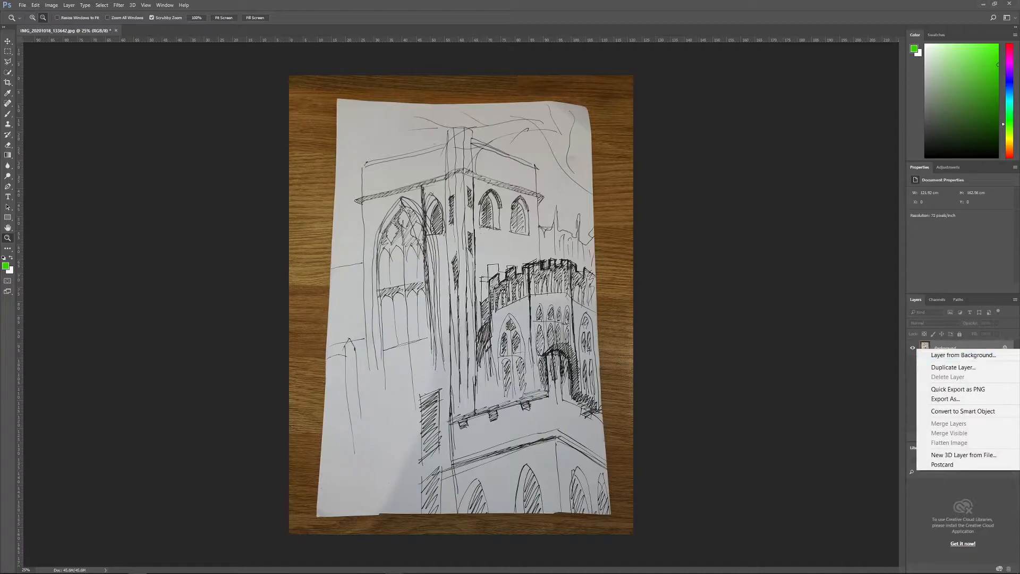
left_click(953, 367)
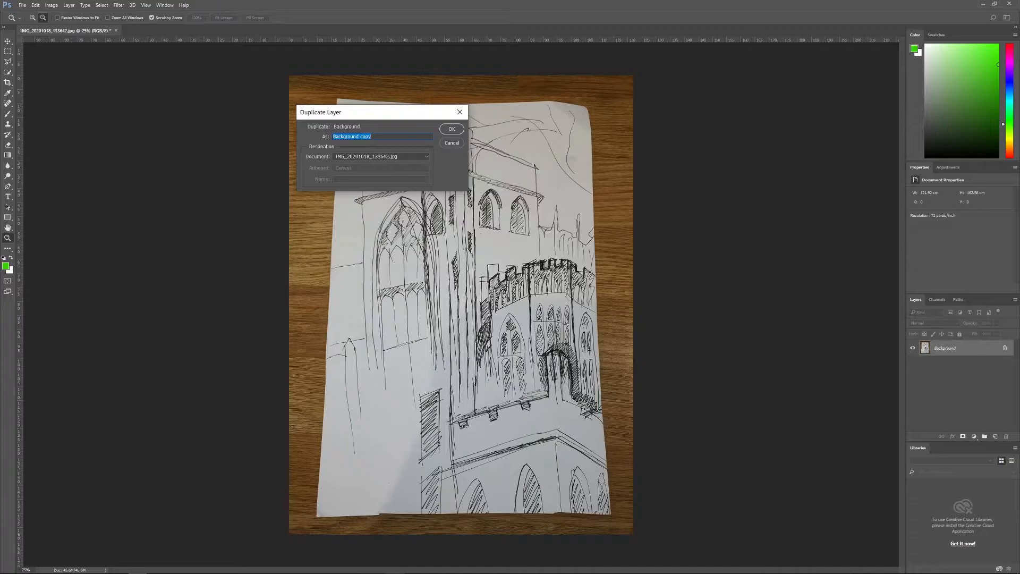
type("base layer")
key("Return")
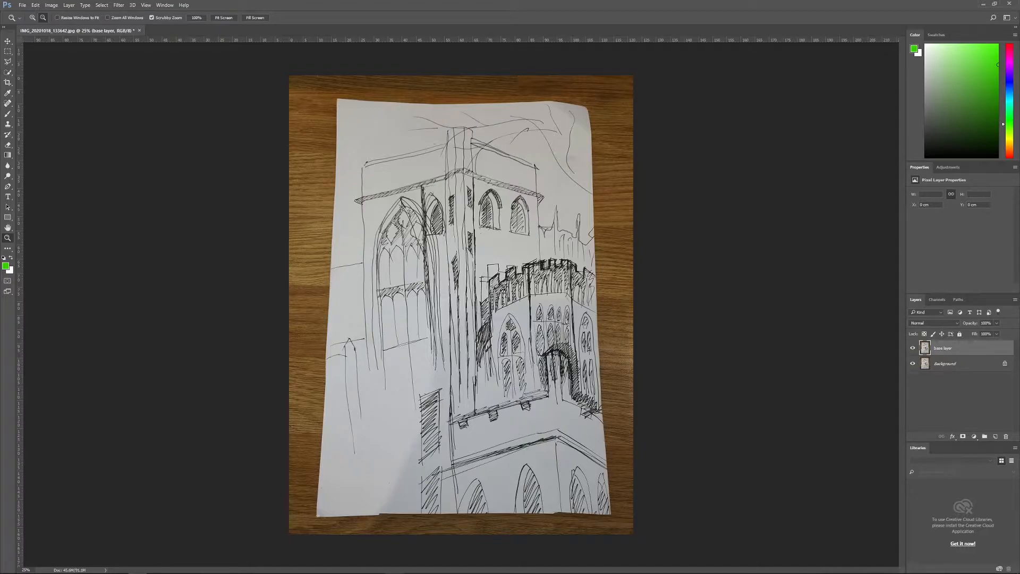
left_click(913, 348)
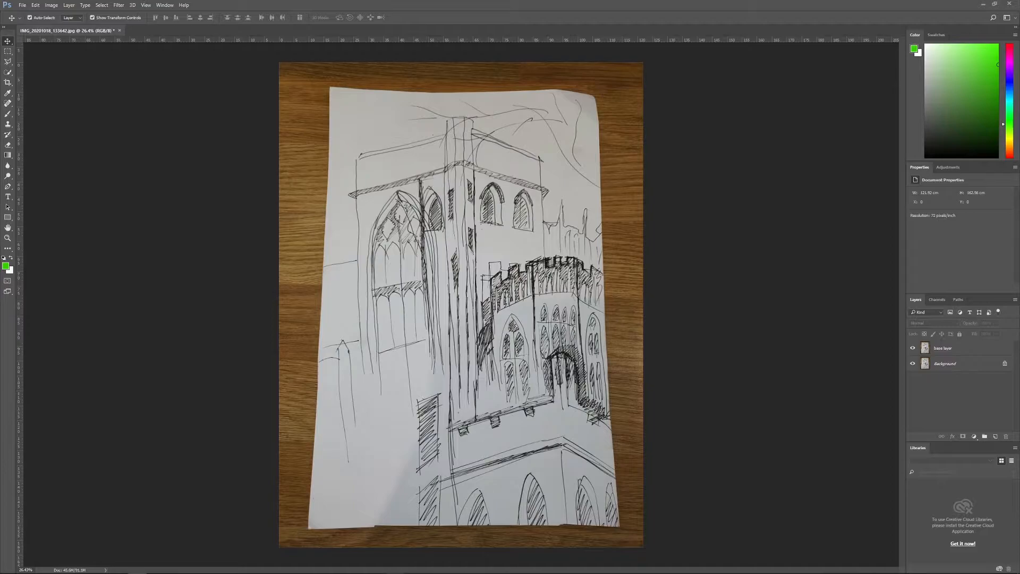
Step: Place a vertical guide along the tower's right edge and skew the base layer's upper-right corner outward to straighten it
left_click_drag(20, 169, 545, 240)
left_click(51, 5)
left_click(52, 5)
left_click(36, 6)
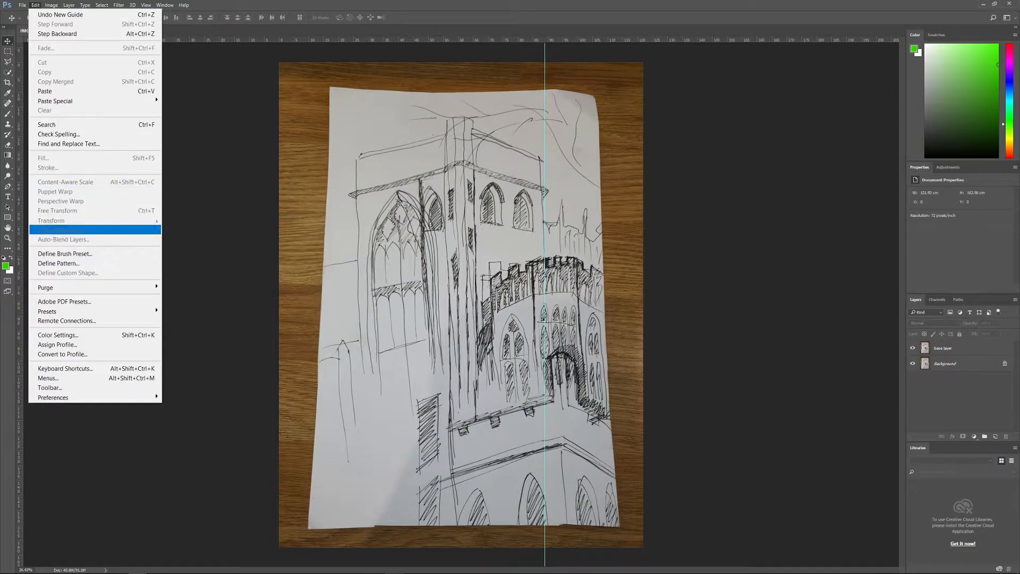
left_click(956, 348)
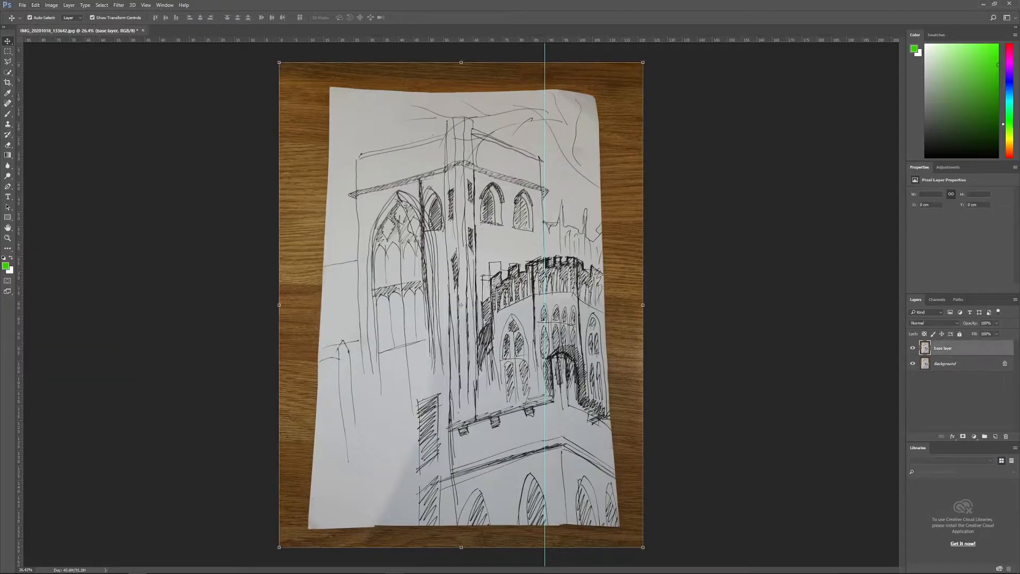
left_click(36, 4)
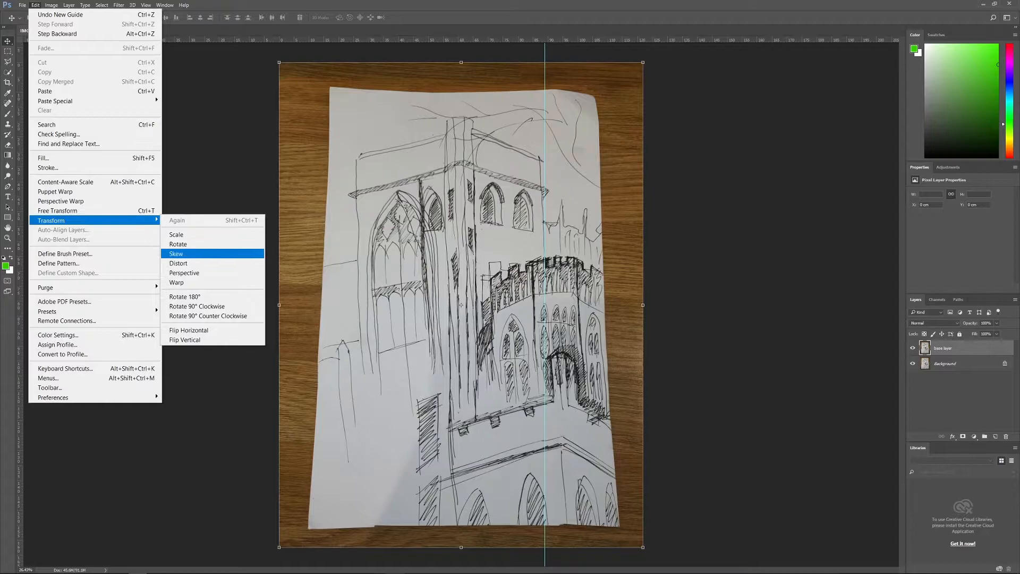
left_click(178, 254)
left_click_drag(643, 62, 668, 62)
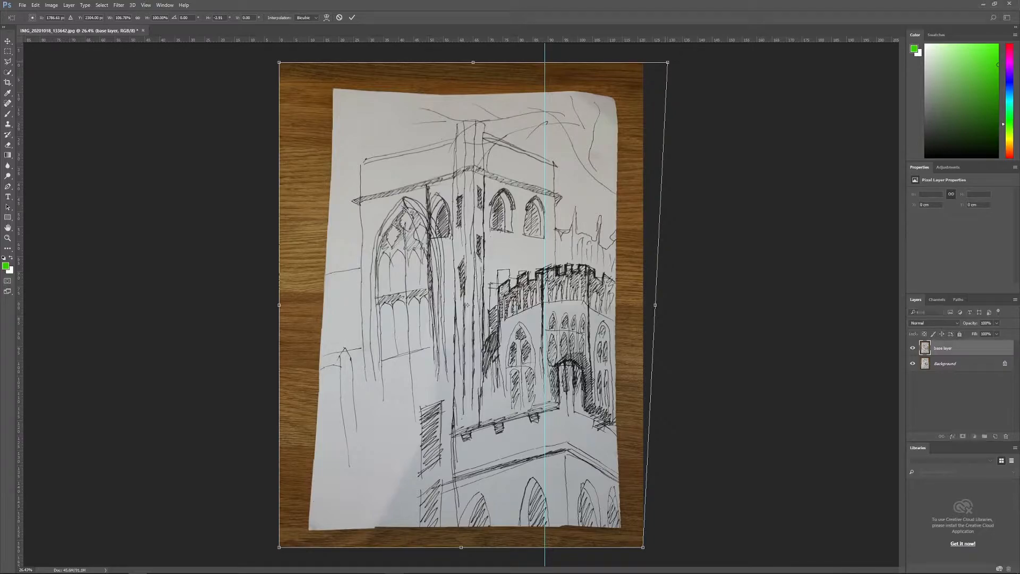
Step: Add a guide along the tower's left edge, skew the lower-left corner slightly outward and the lower-right inward, and apply the transform
left_click_drag(19, 212, 359, 255)
key("ctrl+minus")
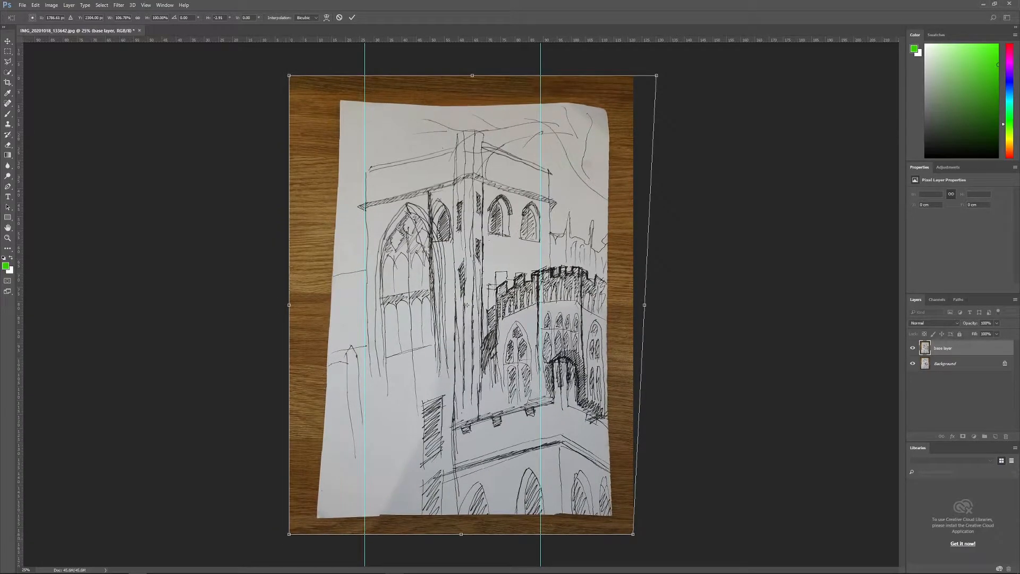
left_click_drag(289, 534, 285, 534)
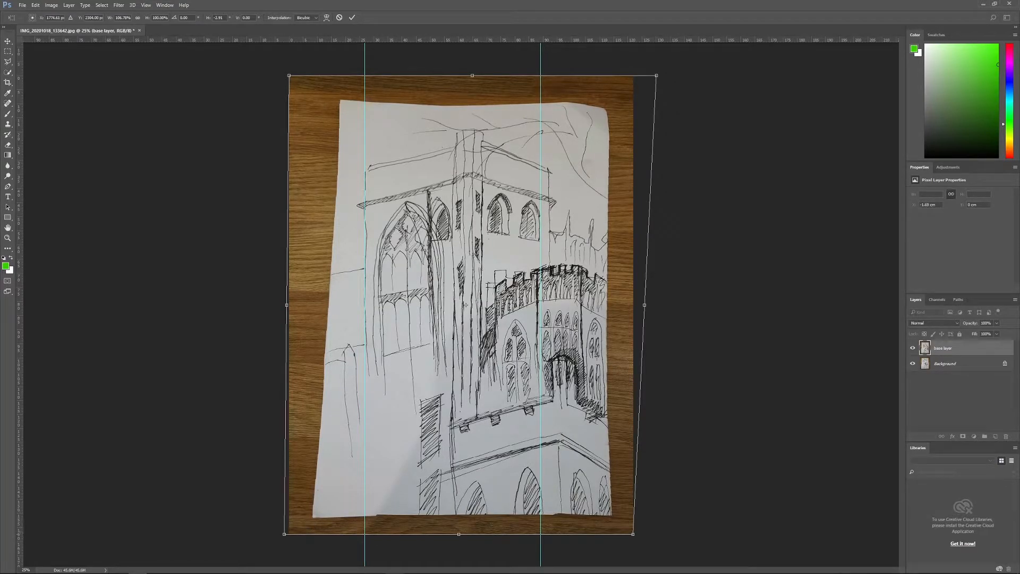
left_click_drag(633, 534, 626, 534)
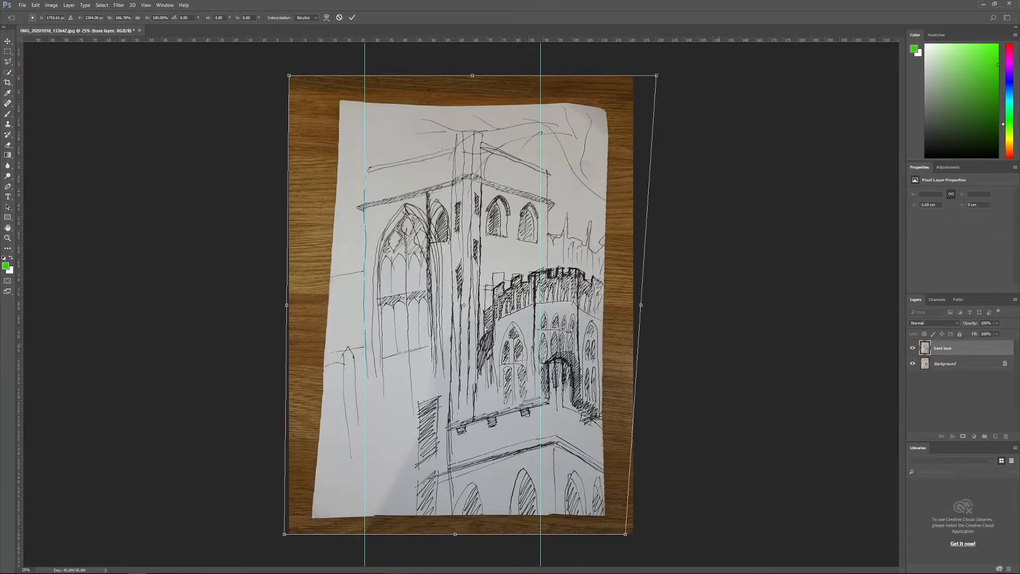
key("Return")
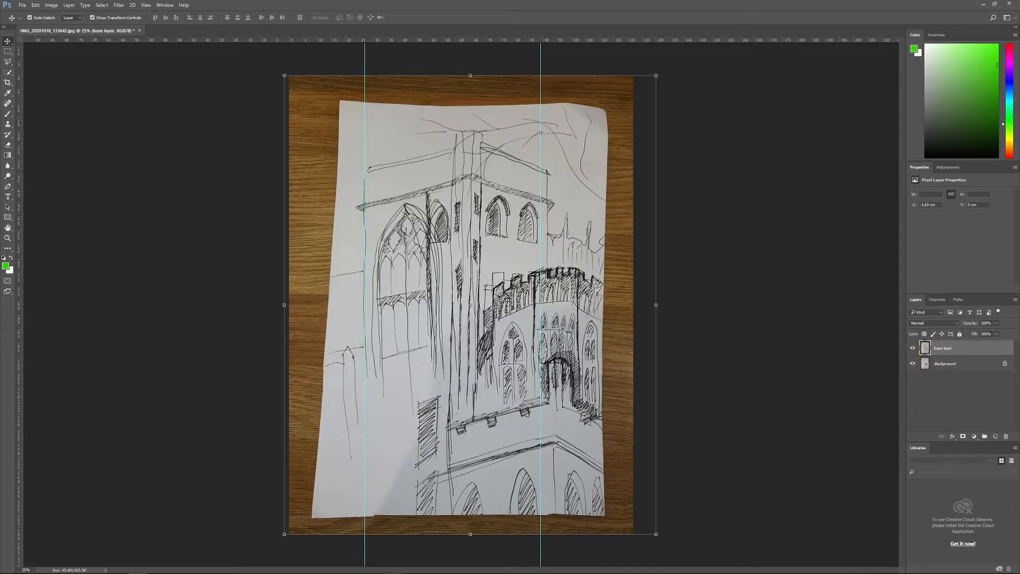
Step: Remove both vertical guides from the canvas
left_click_drag(364, 59, 21, 100)
left_click_drag(540, 65, 16, 96)
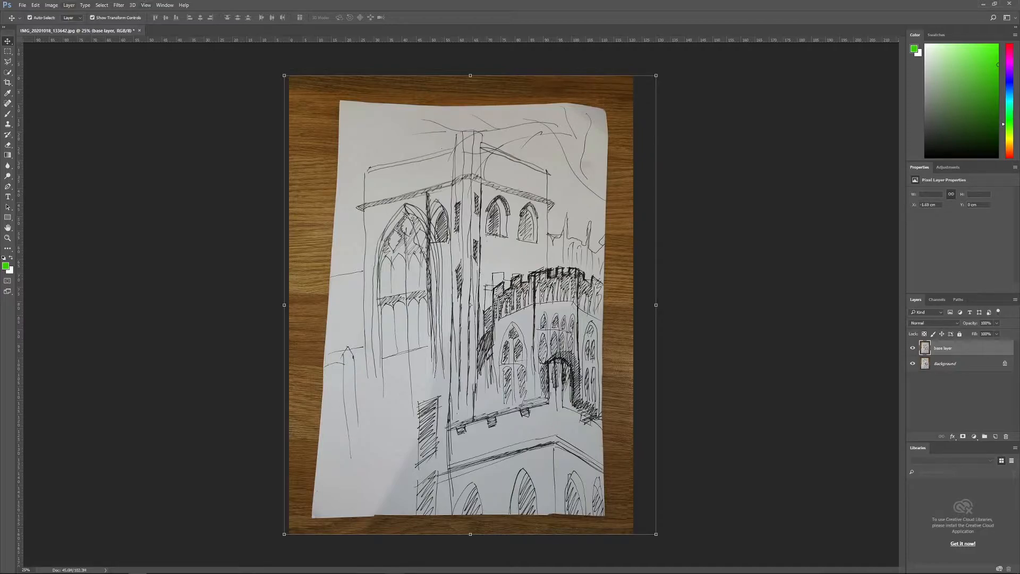
left_click(69, 5)
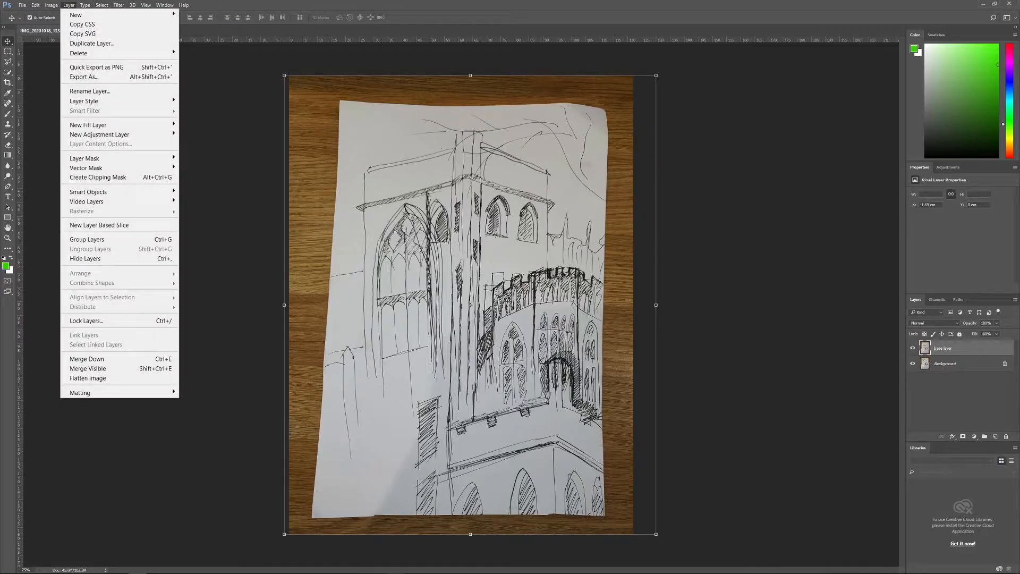
mouse_move(52, 6)
mouse_move(95, 29)
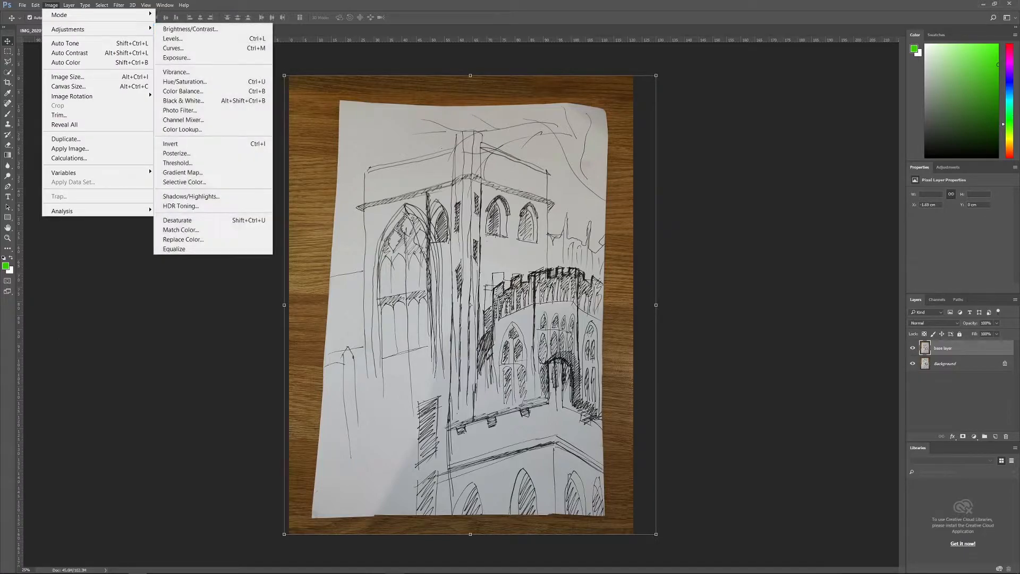
left_click(173, 39)
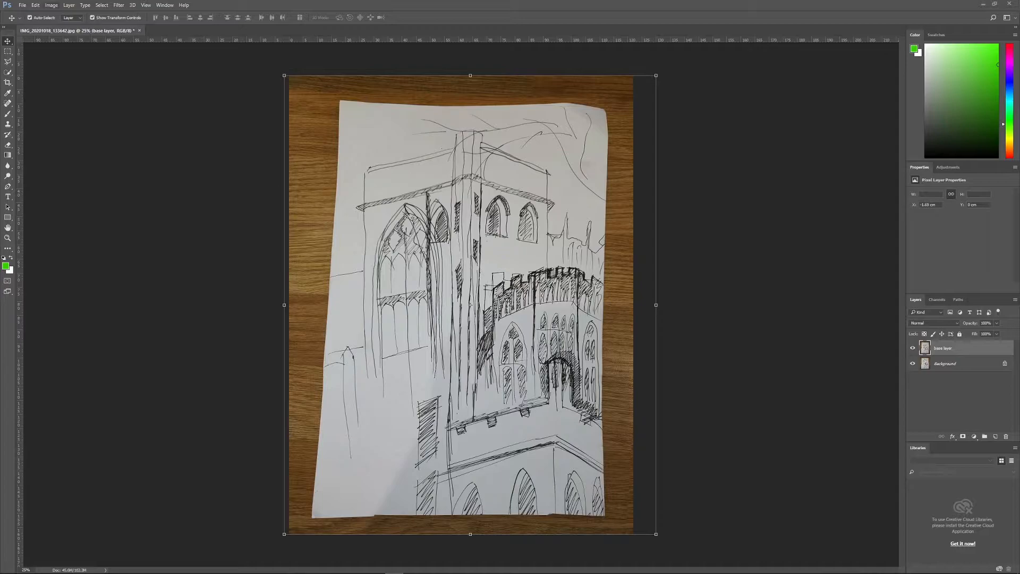
Step: Try Auto Contrast on the base layer and undo it
left_click(52, 6)
mouse_move(74, 30)
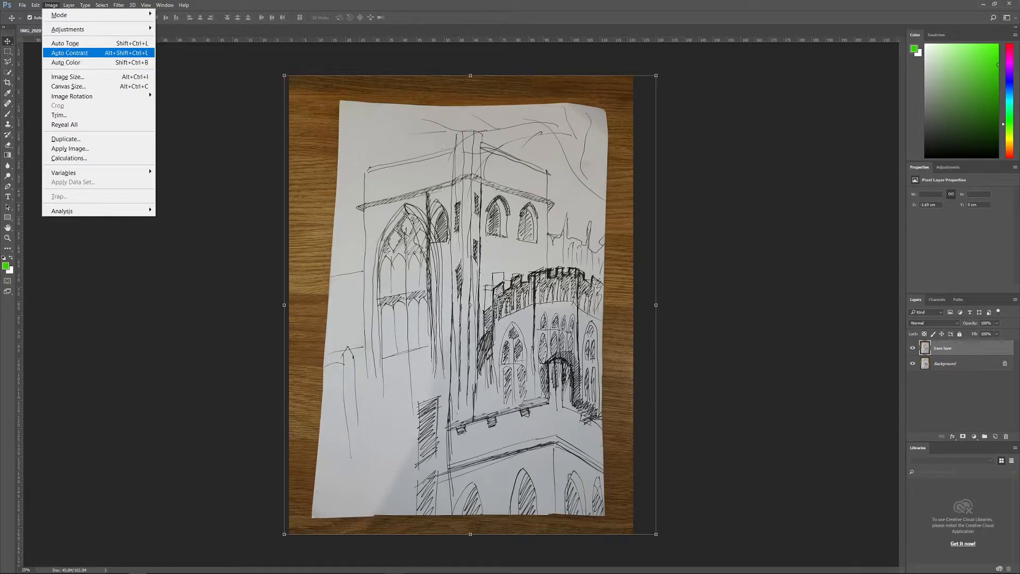
left_click(69, 52)
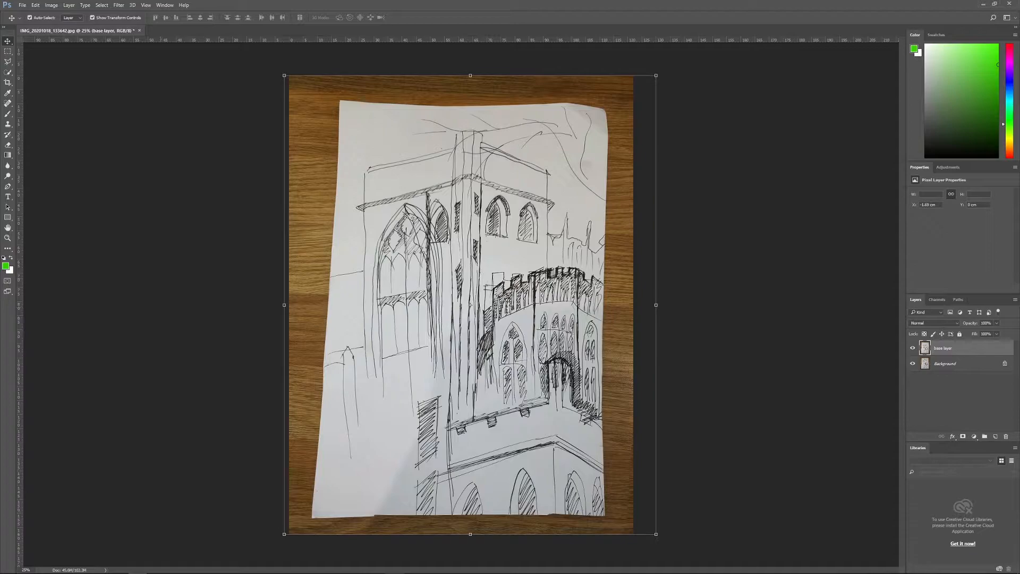
key("ctrl+z")
key("ctrl+z")
key("ctrl+z")
key("ctrl+z")
key("ctrl+z")
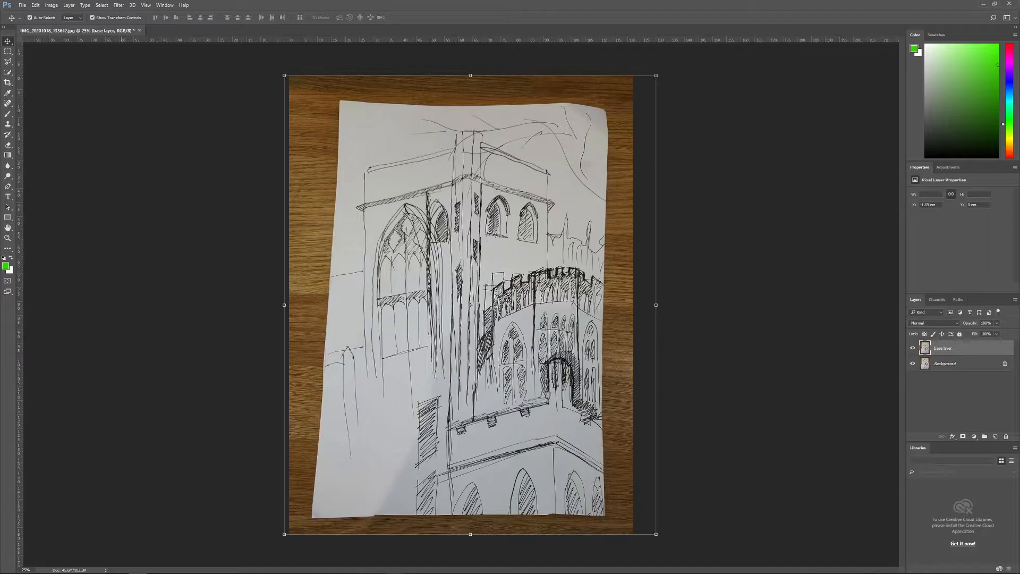
Step: Try shifting the cyan–red midtone balance directly on the base layer with Color Balance, and cancel the adjustment
left_click(51, 5)
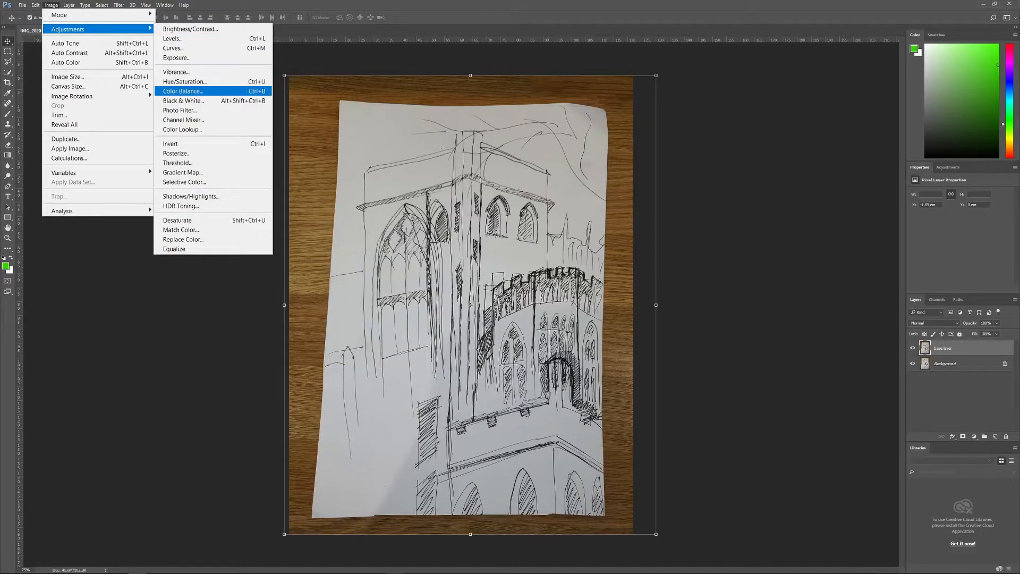
left_click(183, 91)
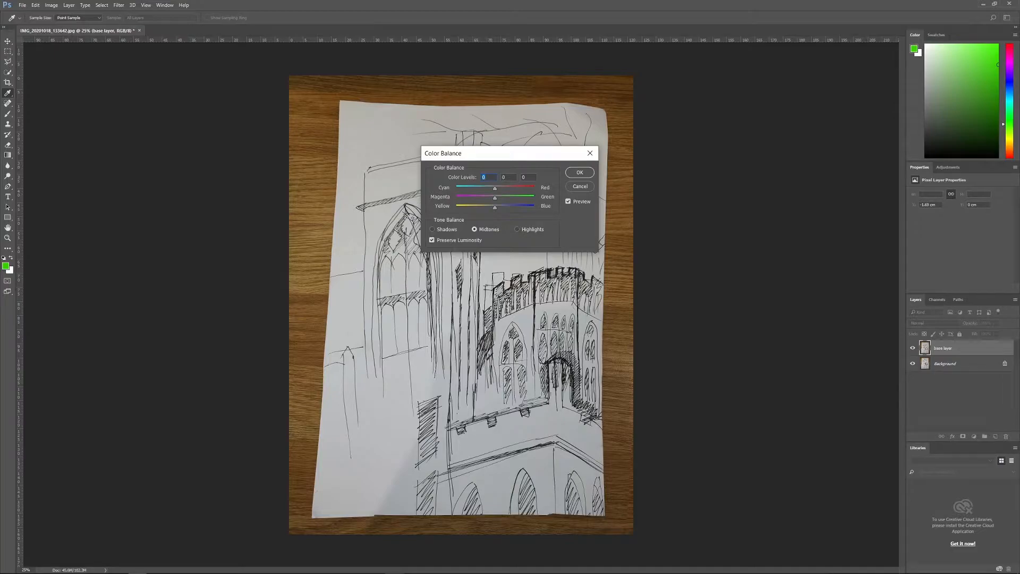
type("-30")
left_click_drag(493, 189, 507, 189)
key("Up")
key("Up")
key("Up")
key("Up")
key("Up")
key("Up")
key("Down")
key("Down")
key("Down")
key("Down")
key("Down")
key("Down")
key("Down")
key("Down")
key("Down")
key("Down")
key("Escape")
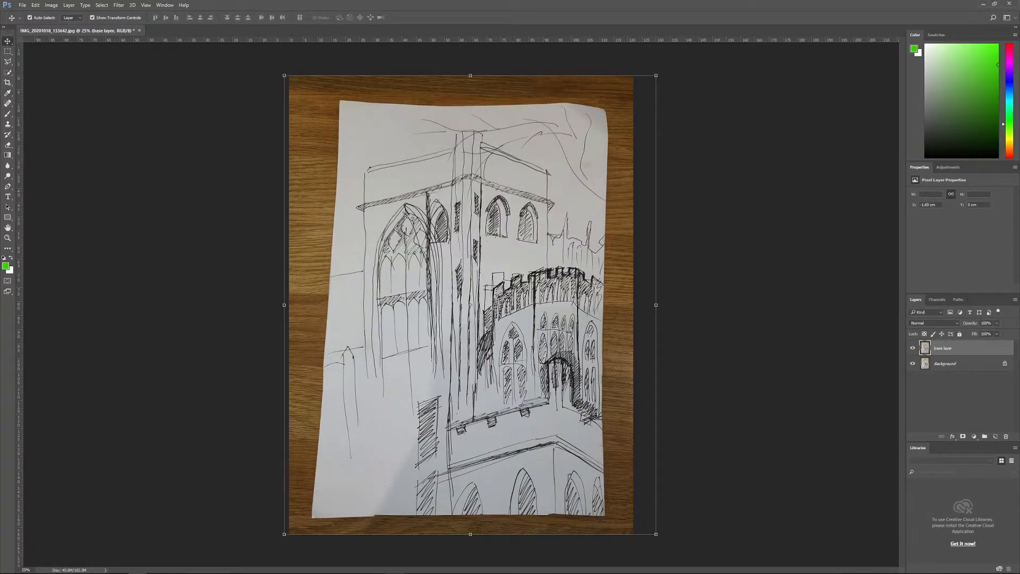
left_click(51, 5)
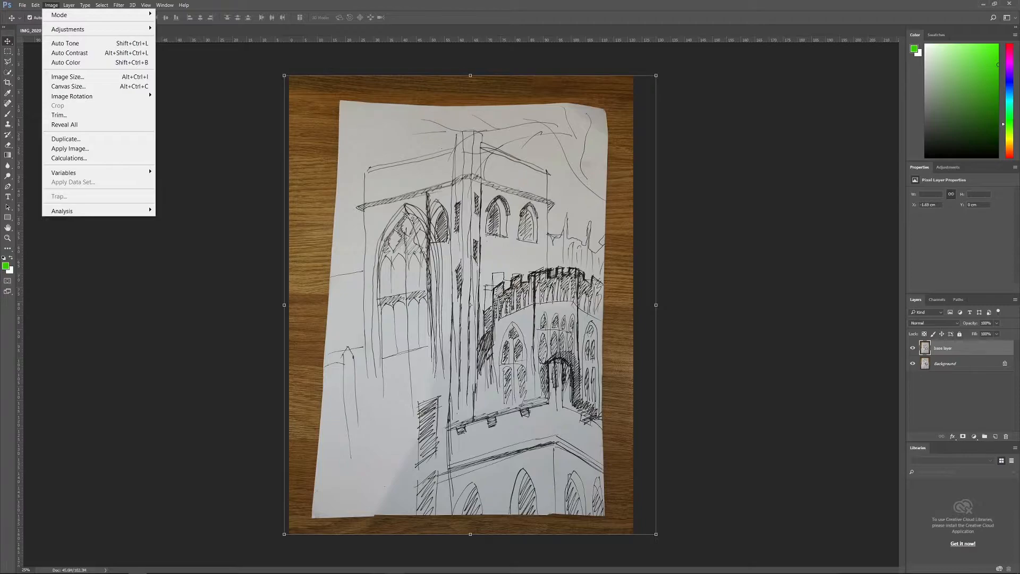
key("Escape")
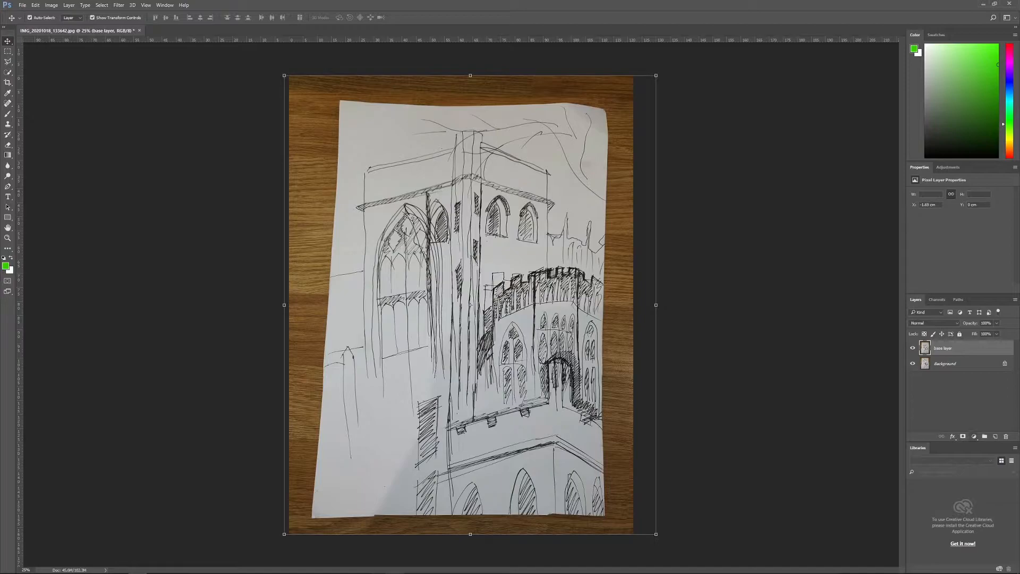
Step: Add a Color Balance adjustment layer above the base layer with midtones of +82 red, -45 magenta and -49 yellow
left_click(974, 436)
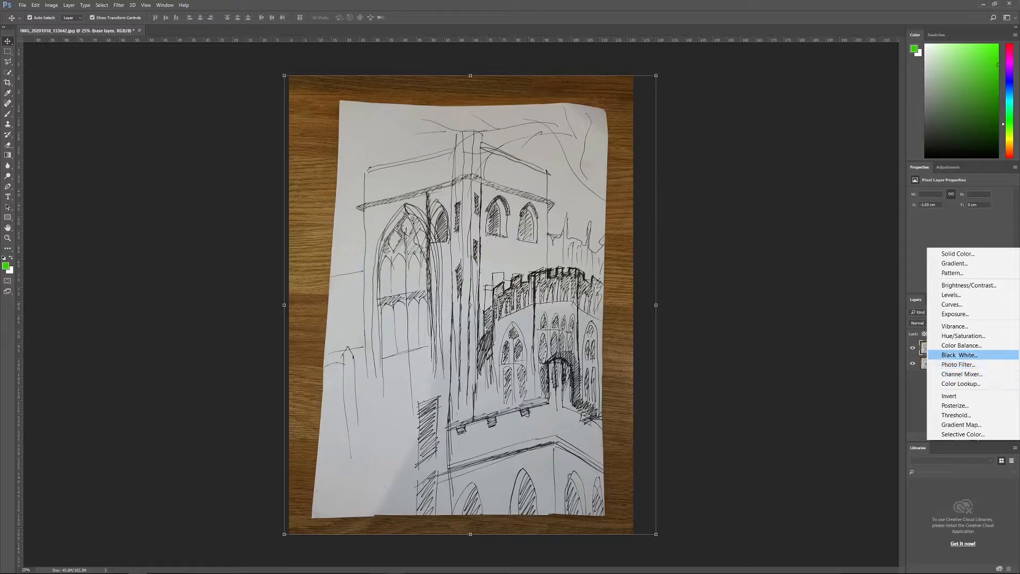
left_click(961, 346)
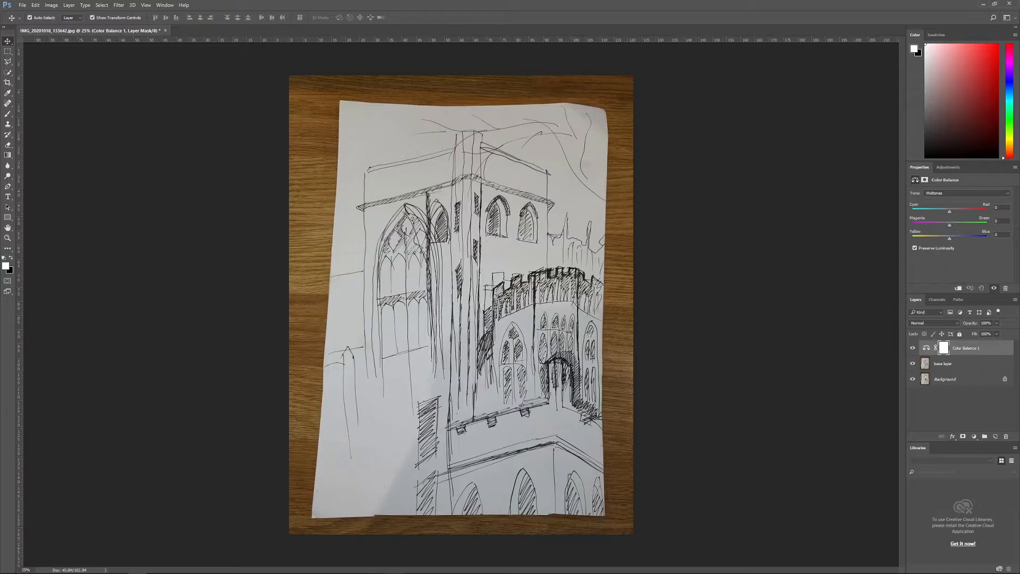
left_click_drag(955, 211, 981, 211)
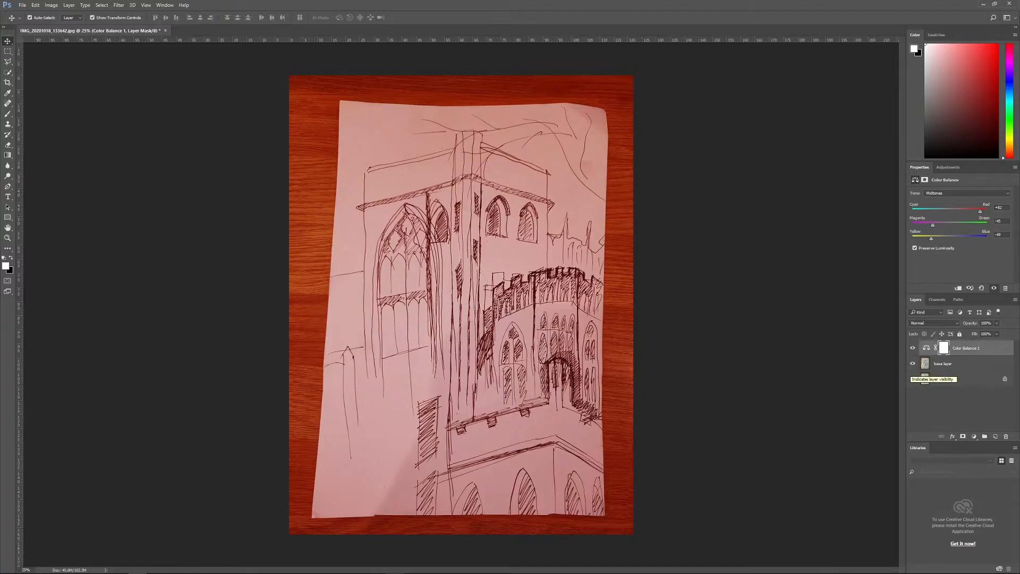
Step: Toggle the Color Balance adjustment layer's visibility to compare the drawing with and without the colour shift
left_click(912, 348)
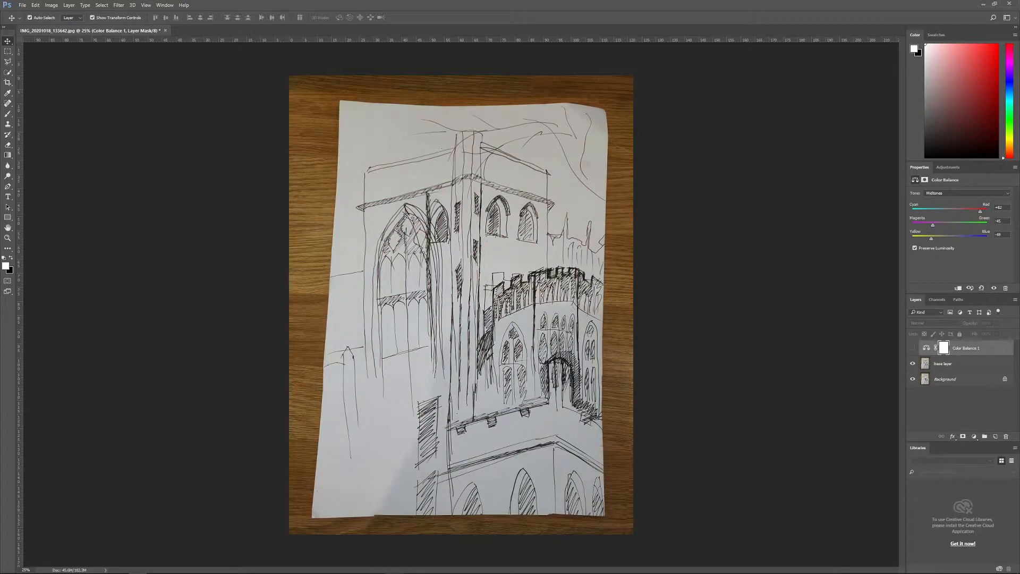
left_click(913, 348)
left_click(913, 348)
left_click(913, 348)
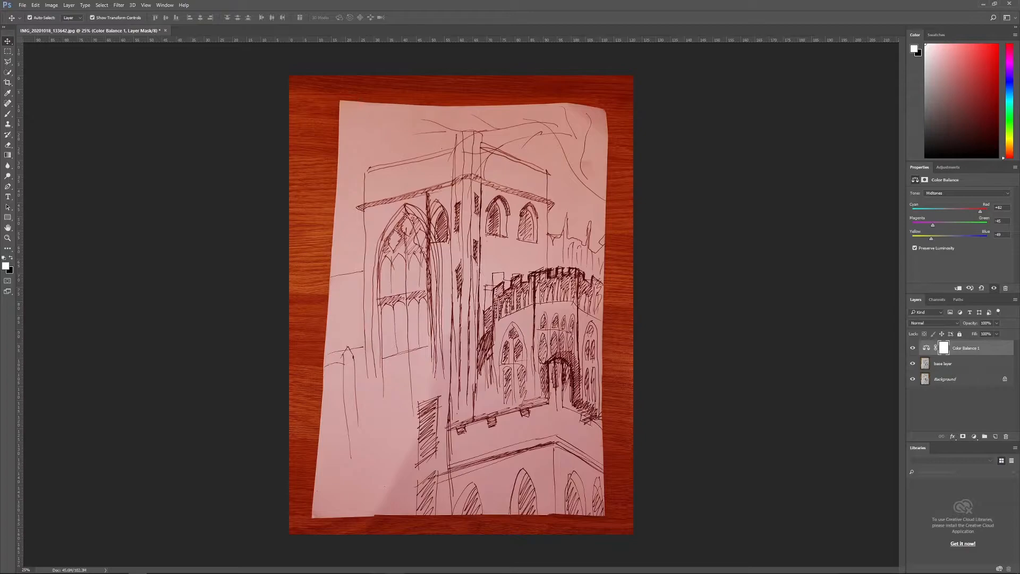
Step: Delete the Color Balance adjustment layer together with its mask
key("Delete")
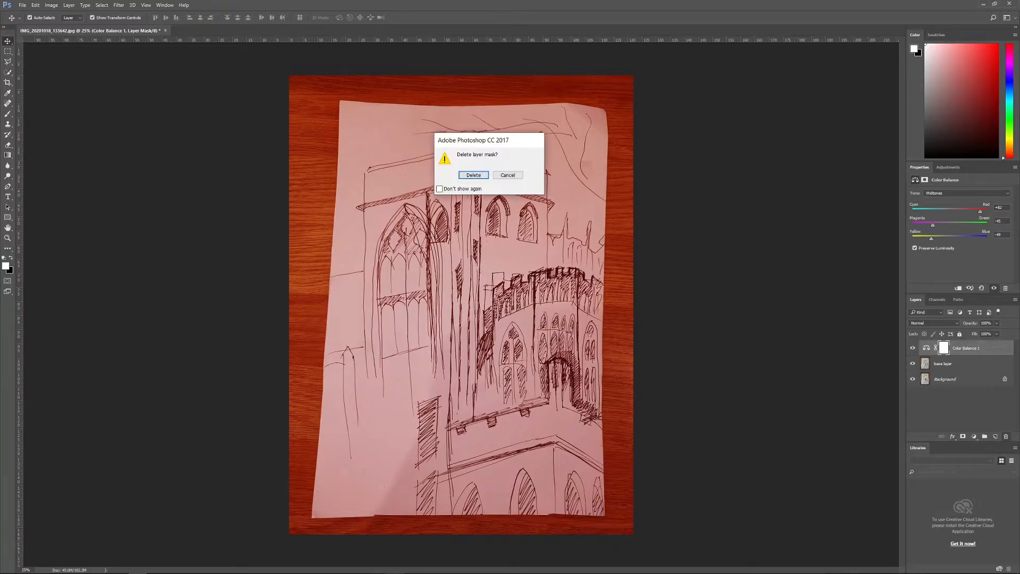
key("Return")
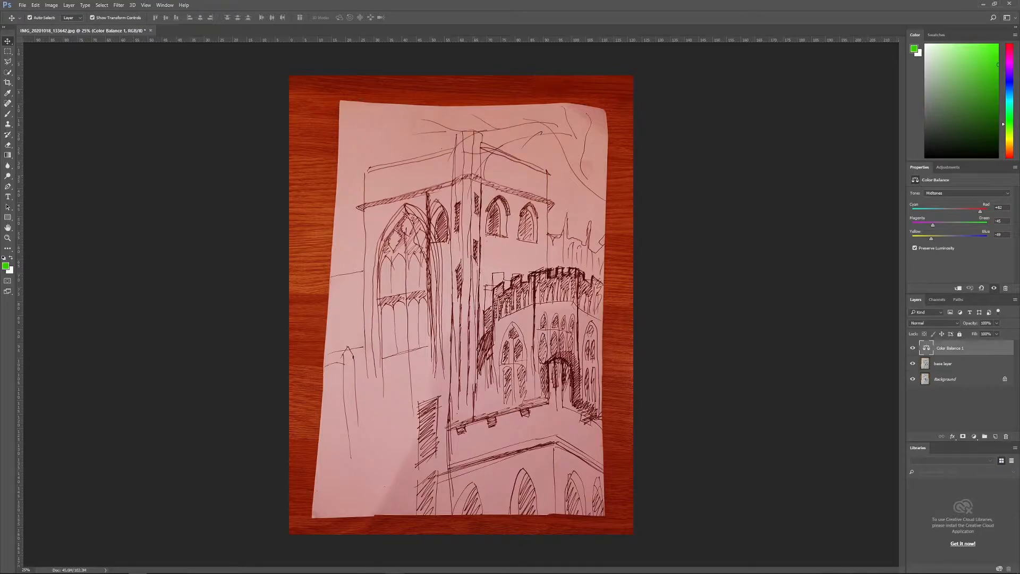
key("Delete")
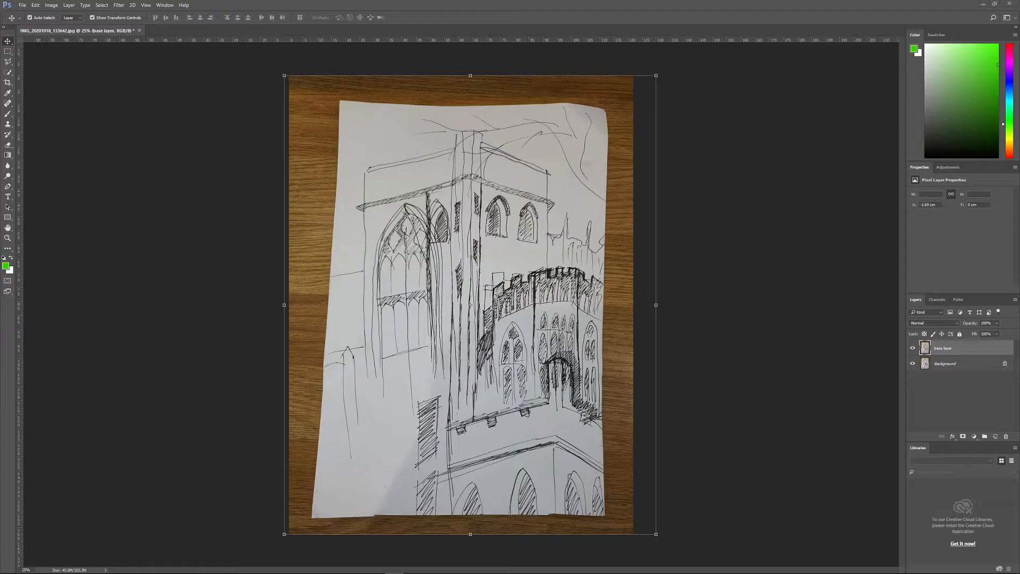
Step: Add a Curves adjustment layer above the base layer, try pulling the curve down in the upper midtones, and undo that pull
left_click(974, 436)
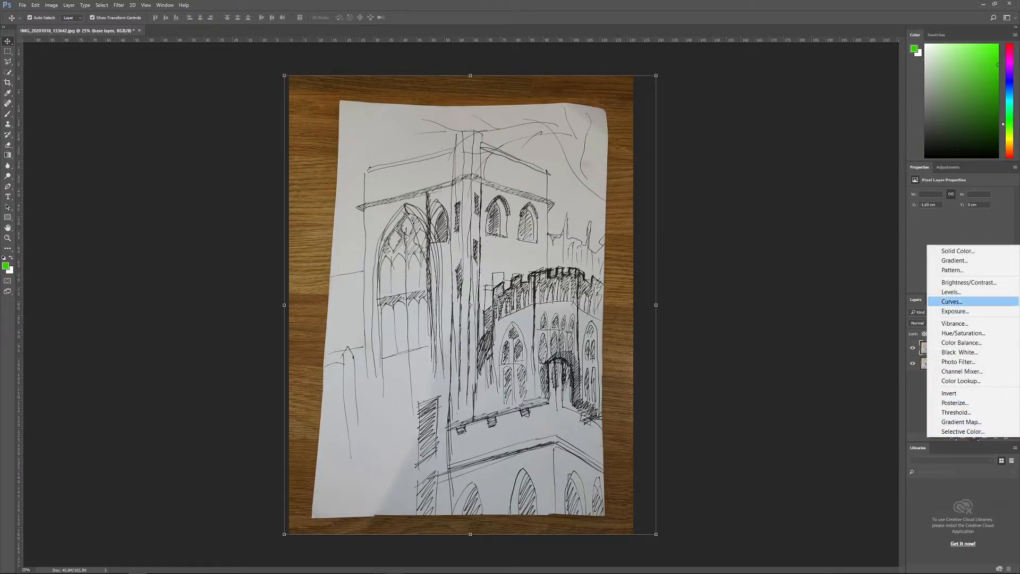
left_click(952, 301)
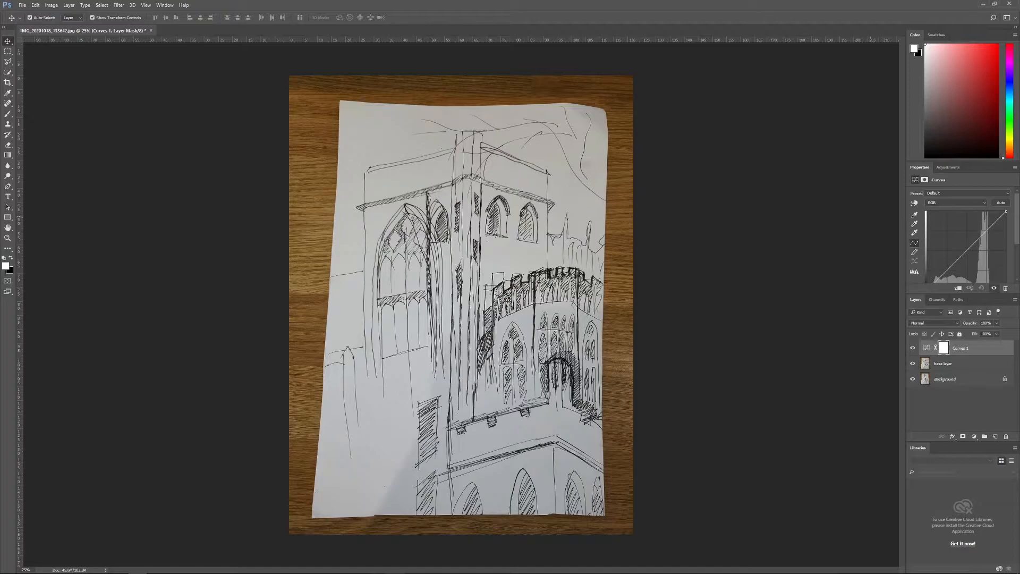
mouse_move(971, 246)
left_mouse_down()
mouse_move(970, 237)
mouse_move(975, 259)
mouse_move(972, 230)
mouse_move(972, 242)
mouse_move(960, 222)
mouse_move(982, 257)
left_mouse_up()
key("ctrl+z")
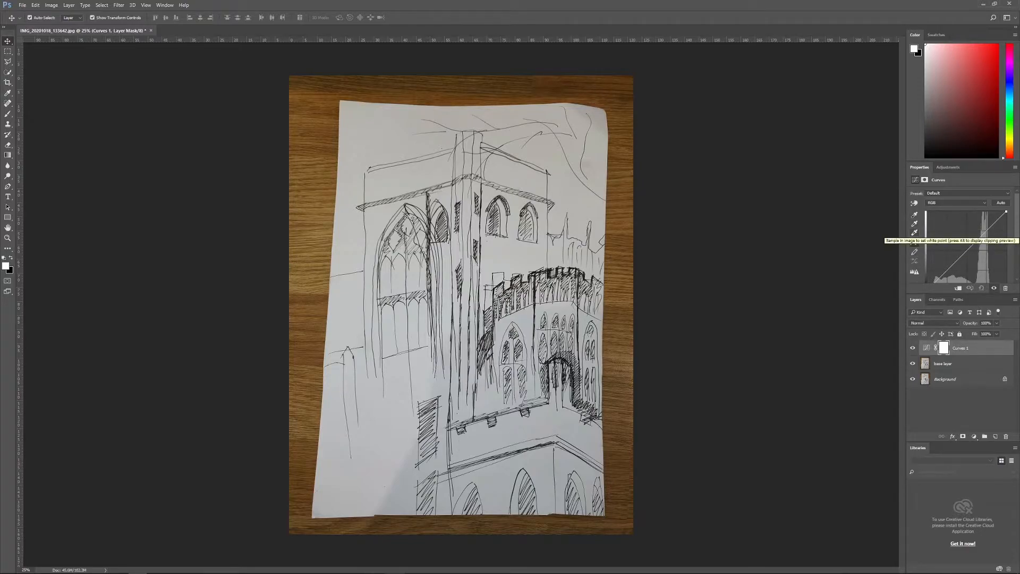
Step: Set the Curves layer's white point by sampling the paper, ending in the shaded area near the sheet's bottom, and compare by toggling its visibility
left_click(915, 233)
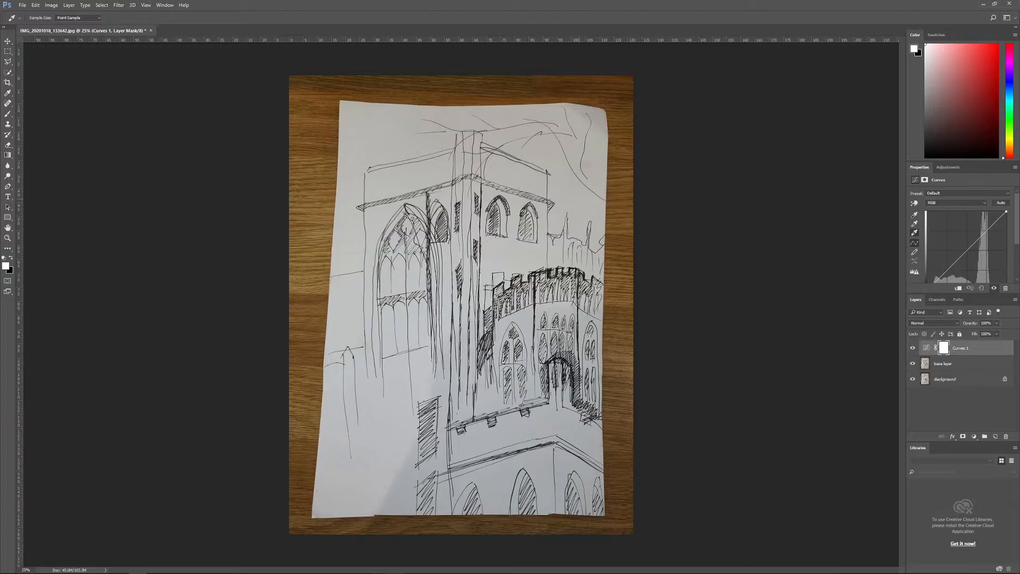
left_click(580, 200)
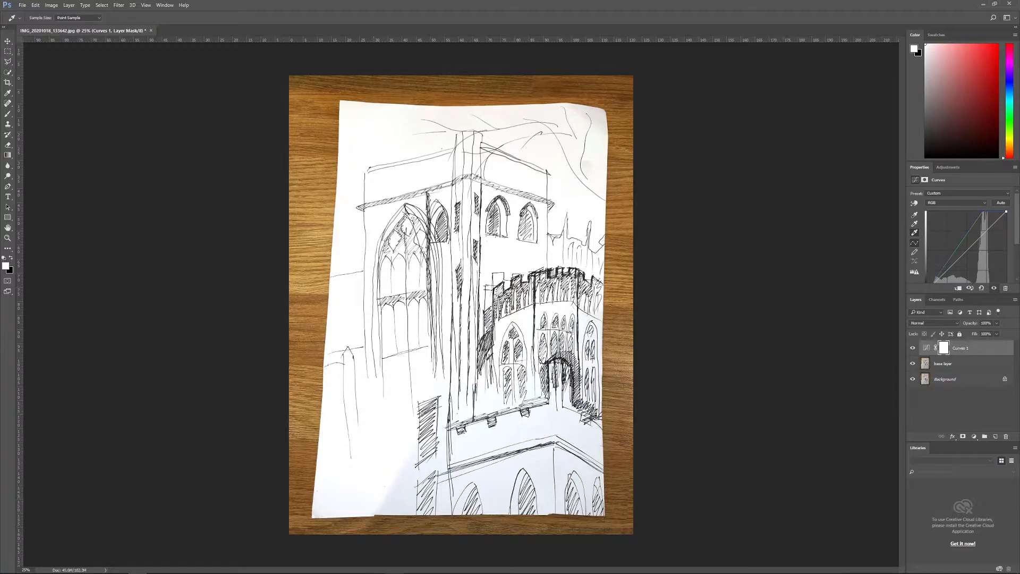
left_click(495, 488)
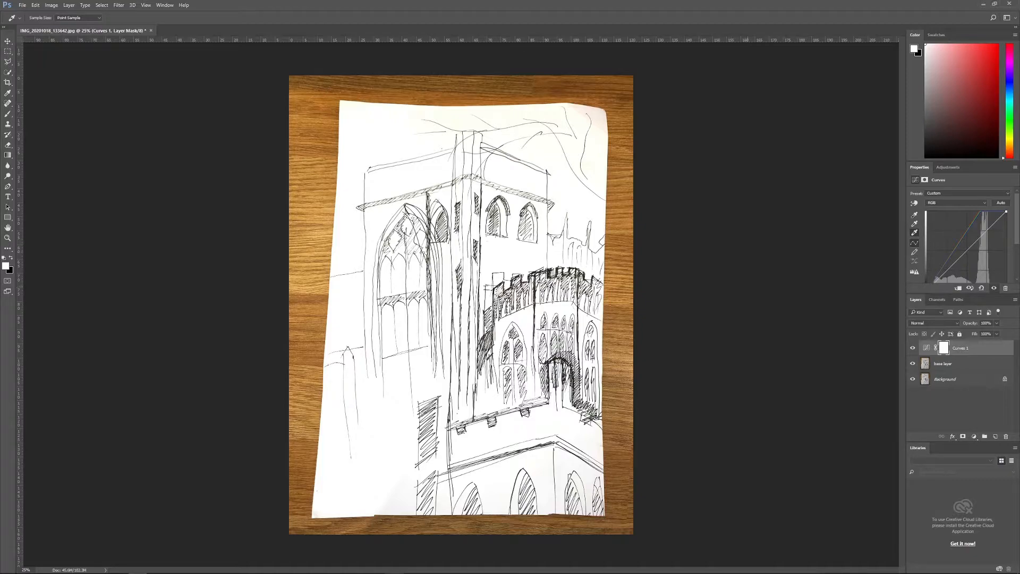
left_click(415, 181)
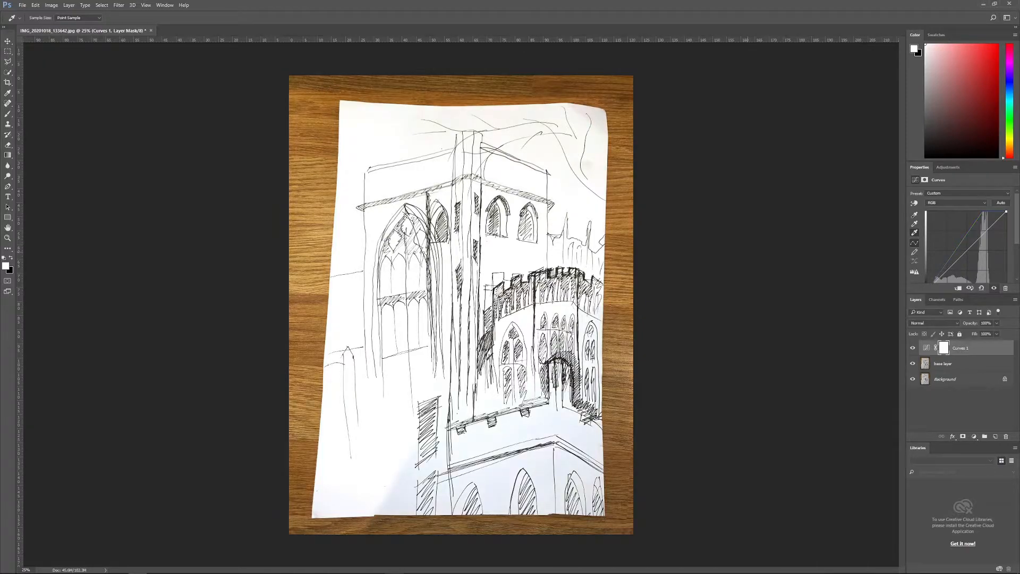
left_click(510, 438)
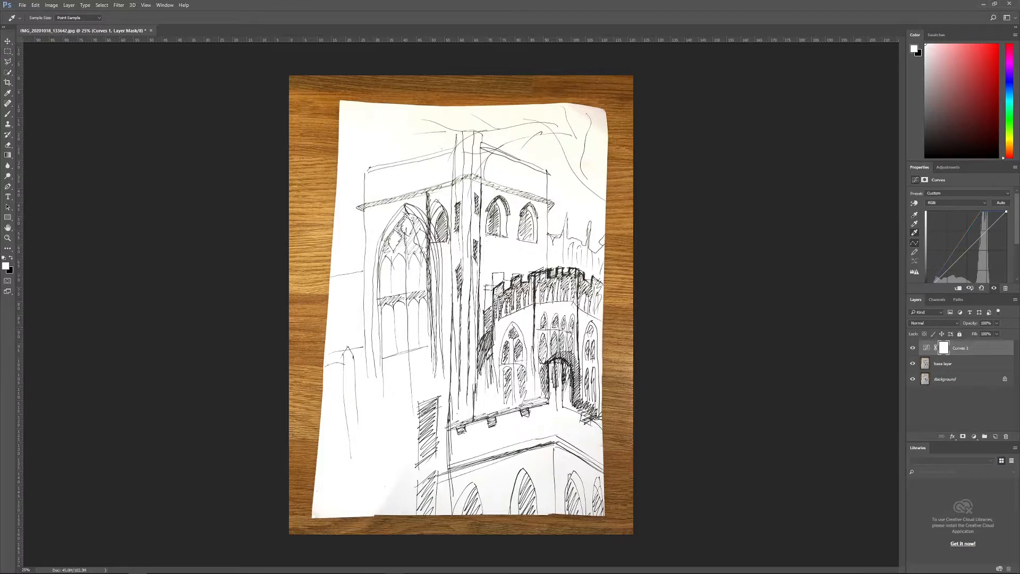
left_click(912, 348)
left_click(913, 348)
Step: Add a second Curves adjustment layer above the first and target its layer mask
left_click(974, 436)
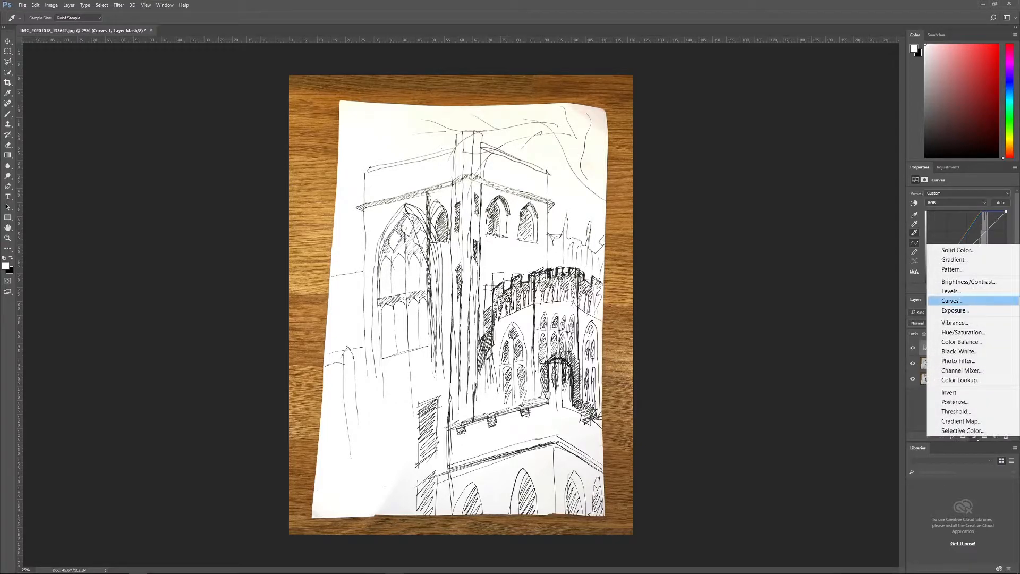
left_click(943, 296)
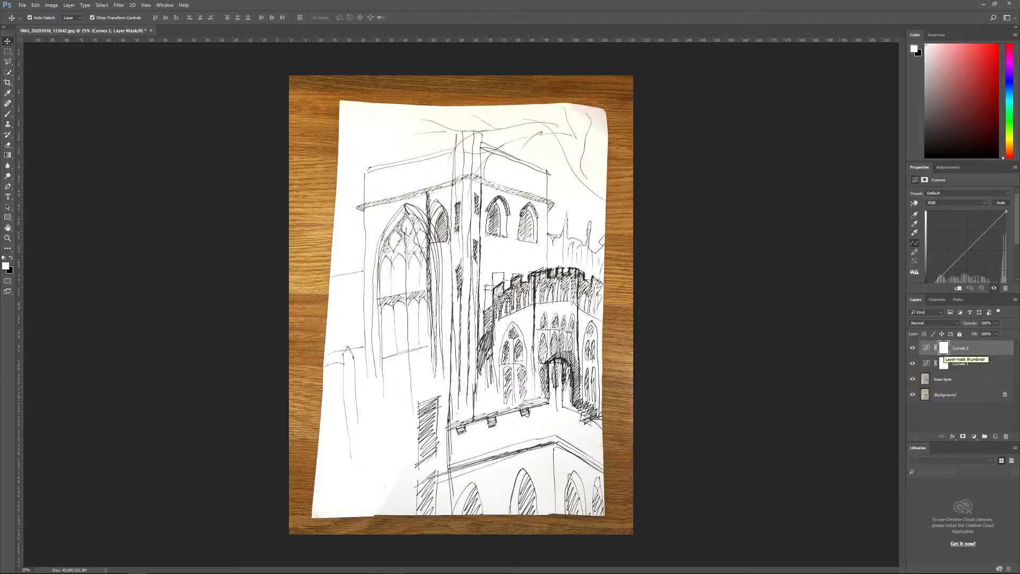
left_click(943, 348)
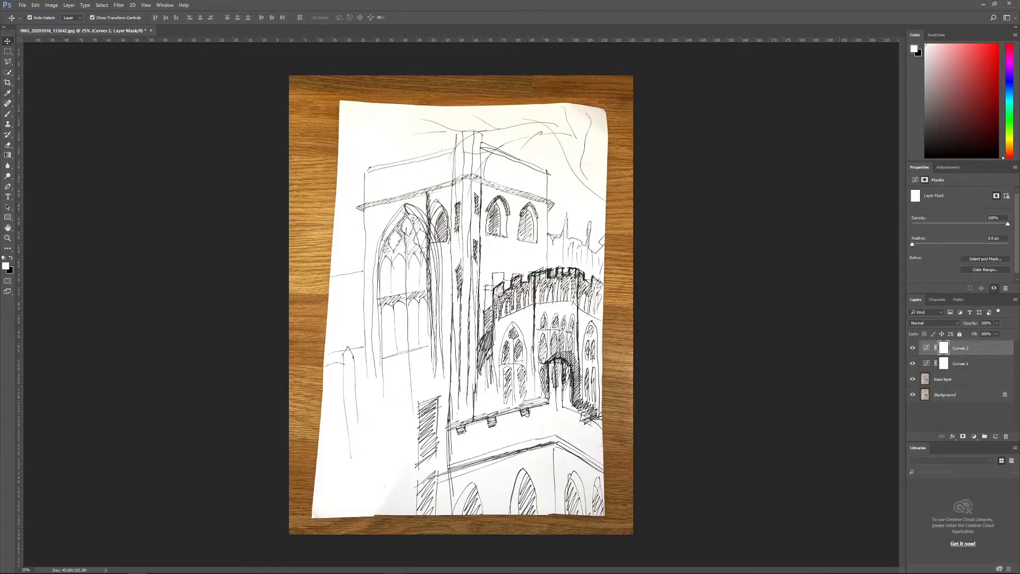
Step: Outline the shadowed lower part of the sheet with the Polygonal Lasso, following the shadow's edge and running past the paper
left_click(8, 52)
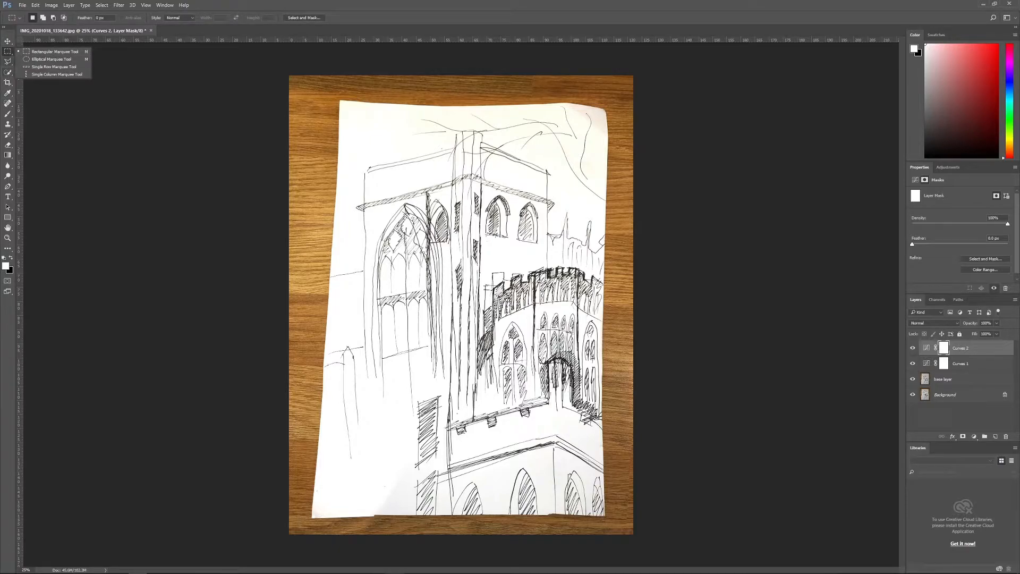
left_click(8, 62)
left_click(50, 70)
left_click(365, 510)
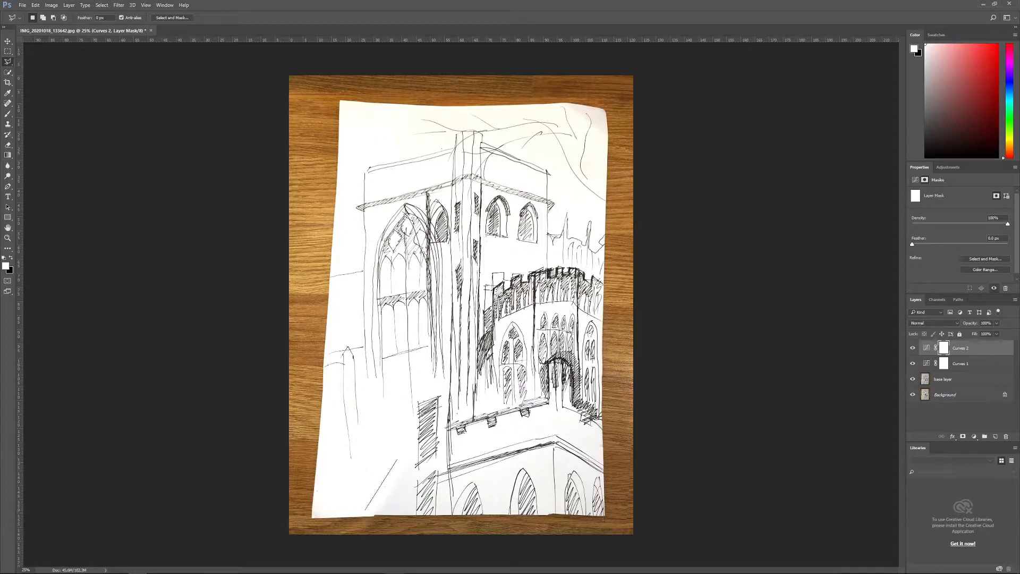
left_click(397, 471)
left_click(434, 462)
left_click(484, 440)
left_click(558, 426)
left_click(633, 453)
left_click(622, 528)
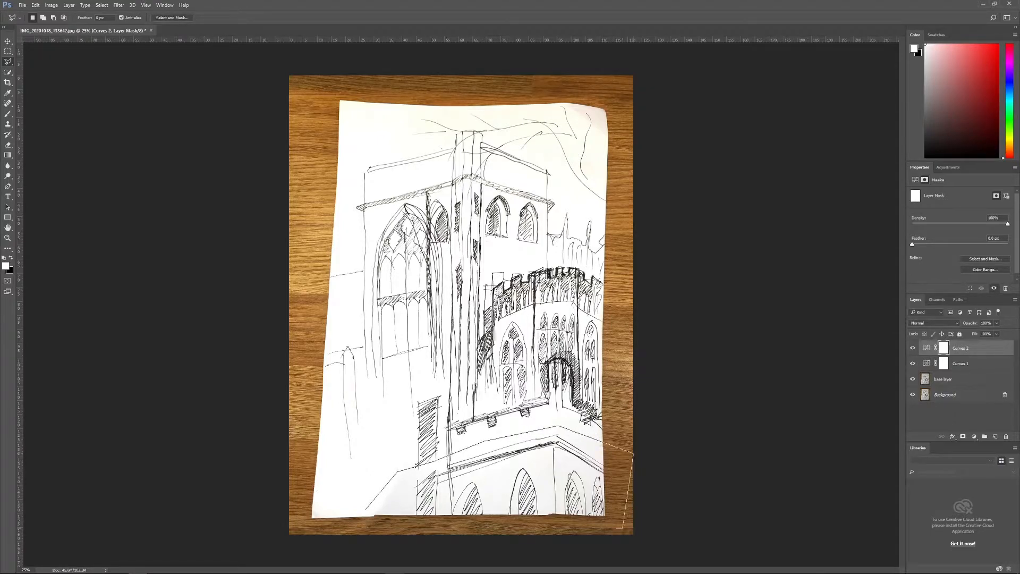
left_click(350, 526)
left_click(365, 510)
key("Return")
key("BackSpace")
key("Return")
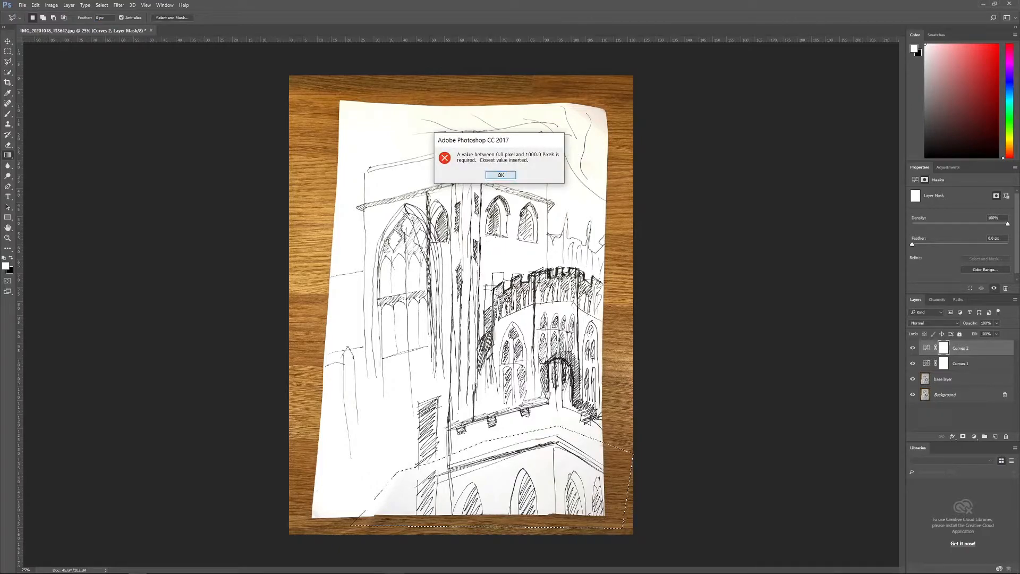
key("Return")
right_click(8, 155)
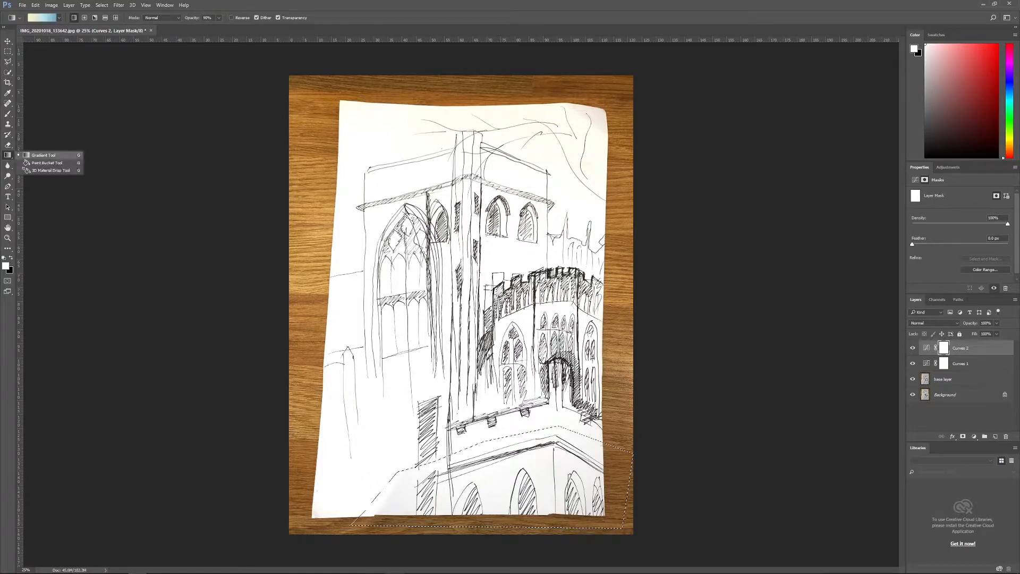
left_click(45, 160)
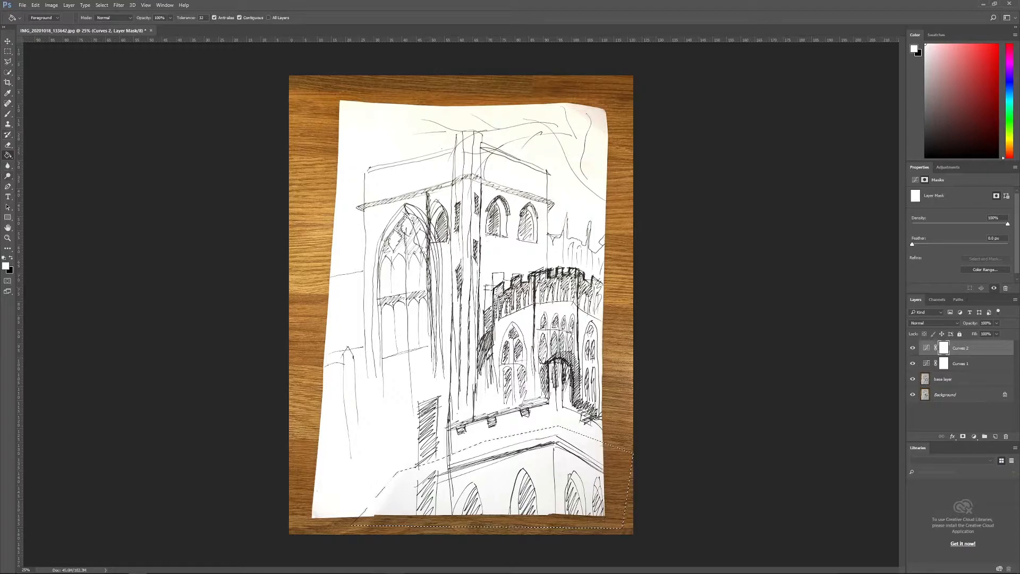
left_click(7, 207)
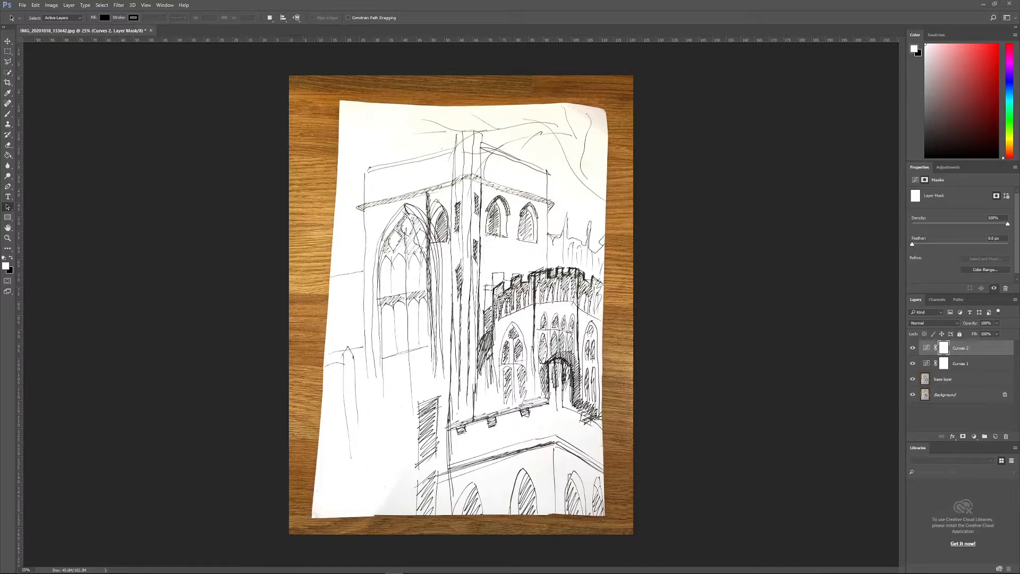
key("alt+Tab")
Step: Discard the selection and redraw it with the Polygonal Lasso around the shadowed lower part of the sheet
left_click(8, 61)
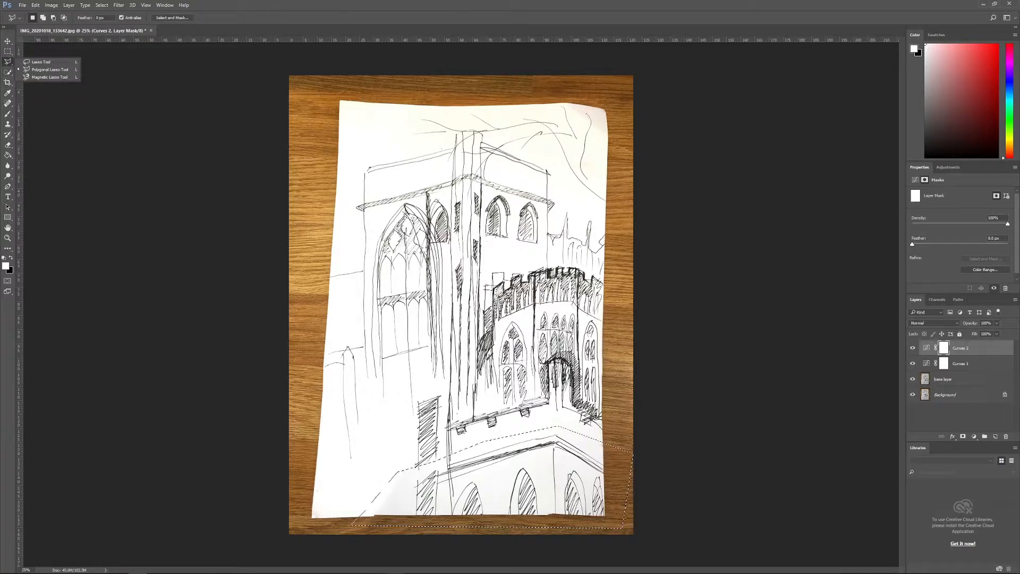
key("Escape")
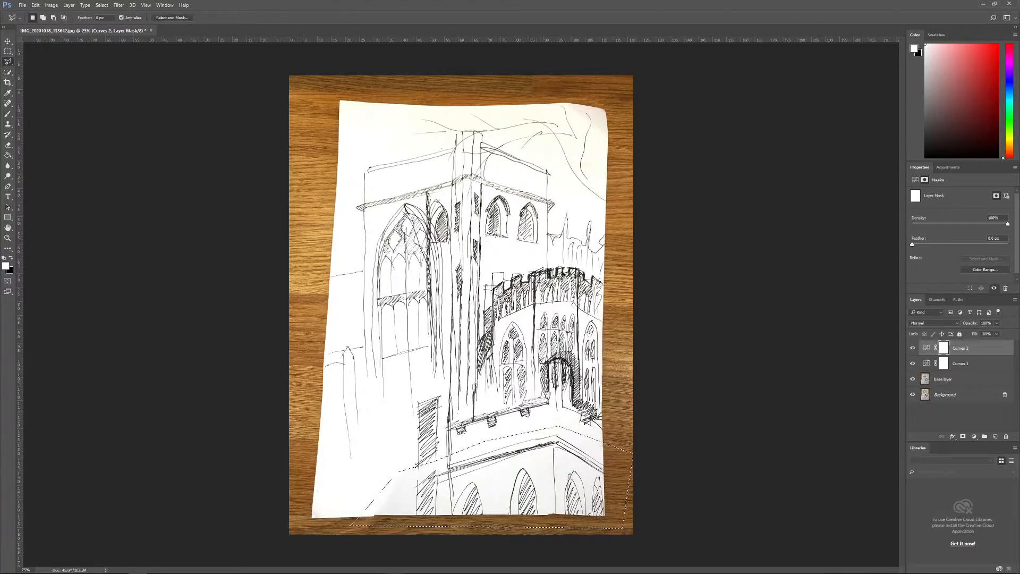
key("Escape")
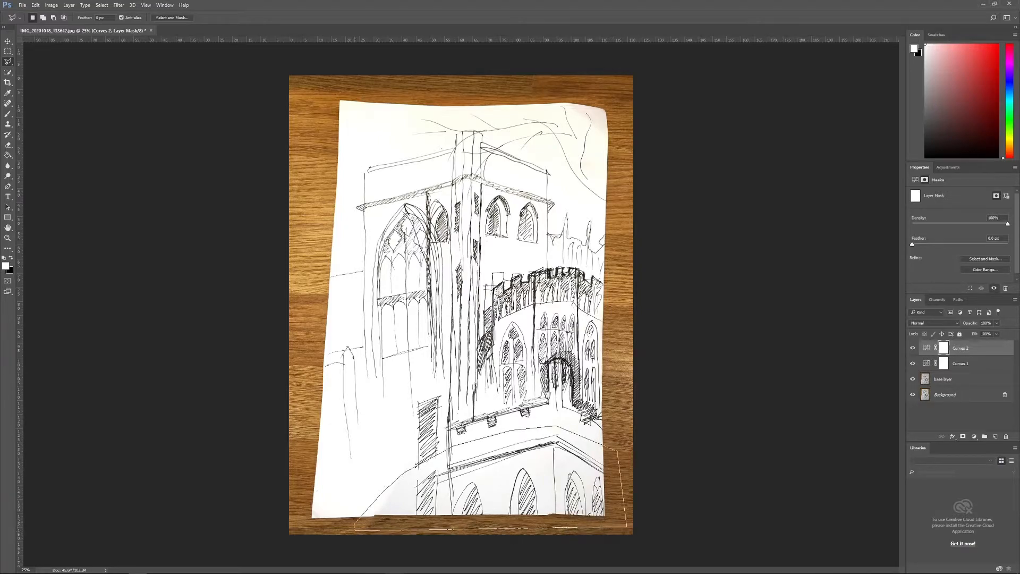
left_click(355, 523)
Step: Try lifting the second Curves layer's curve in the midtones with the shadowed area masked out, and undo the changes
left_click(927, 348)
left_click_drag(967, 250, 968, 222)
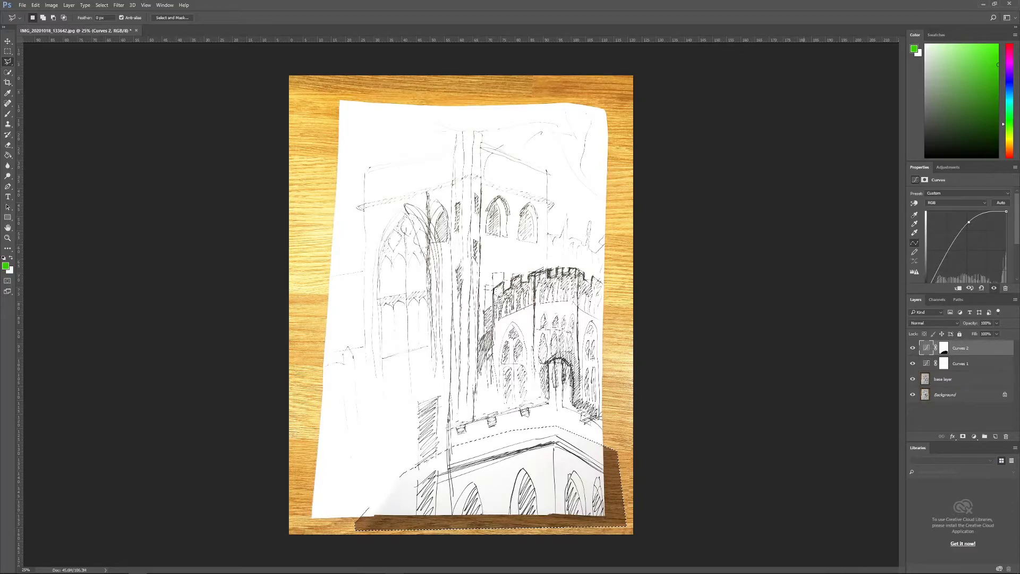
key("ctrl+z")
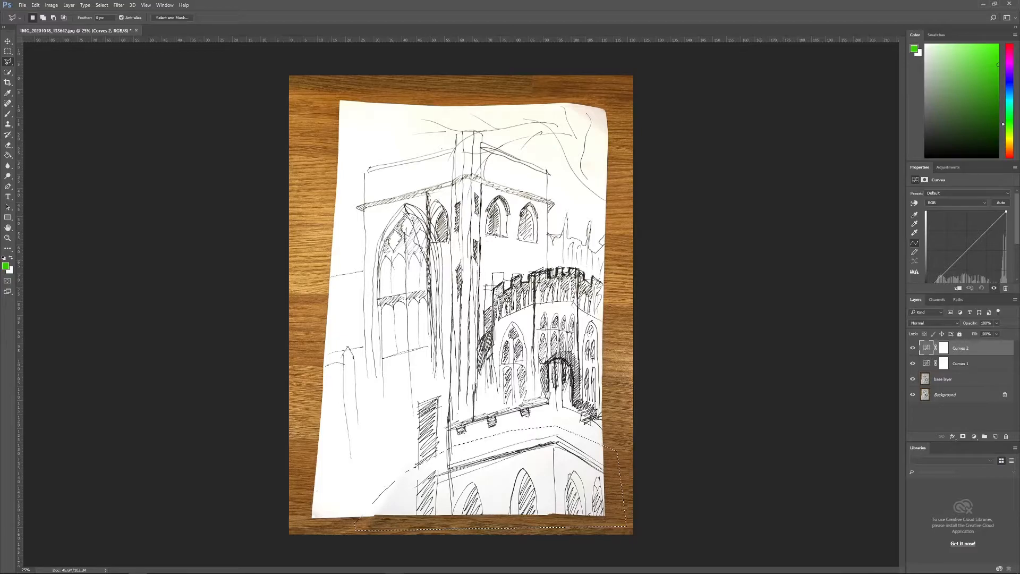
Step: Invert the selection and fill the second Curves layer's mask with black everywhere outside the shadowed area
key("ctrl+shift+i")
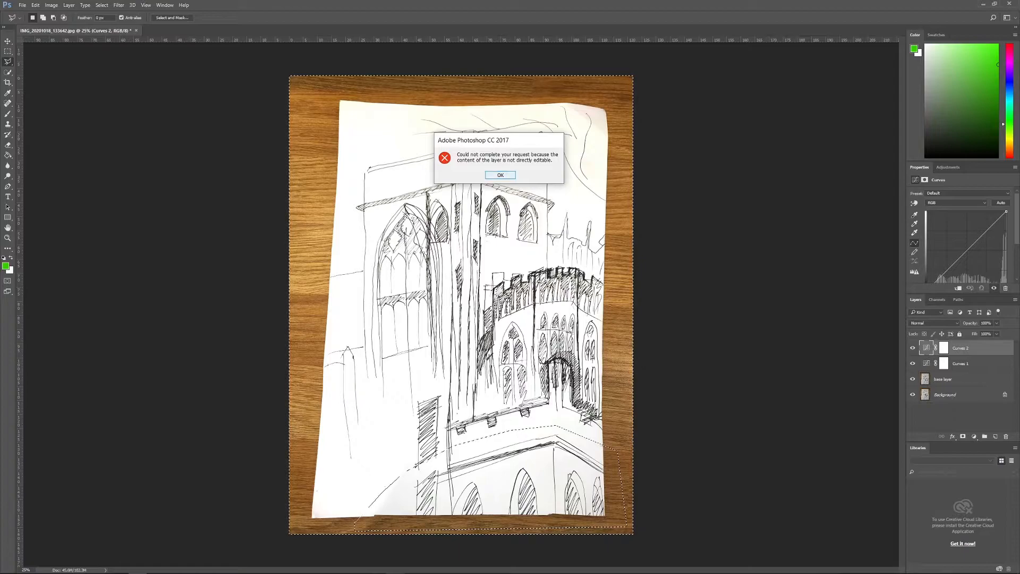
left_click(944, 348)
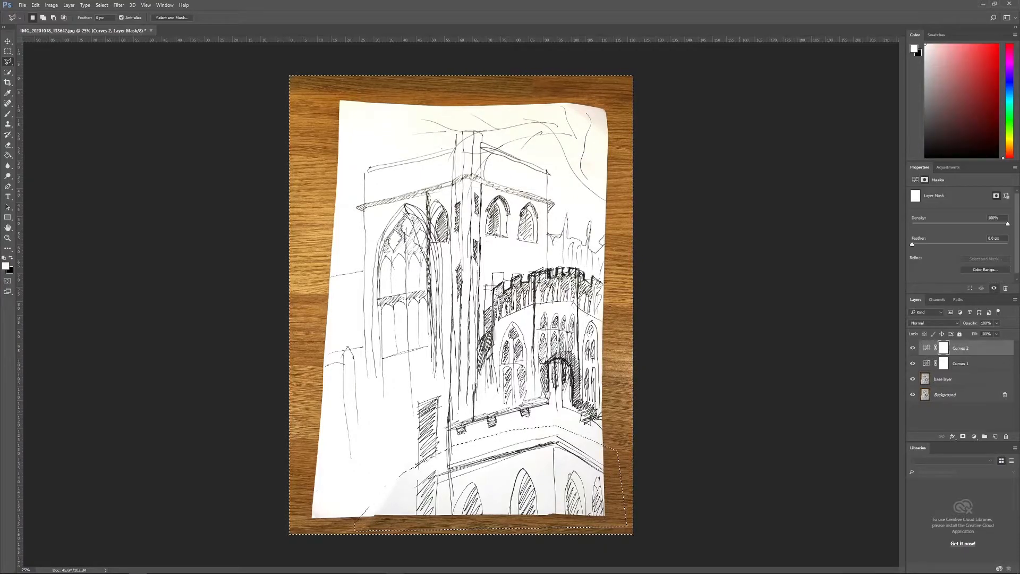
key("ctrl+BackSpace")
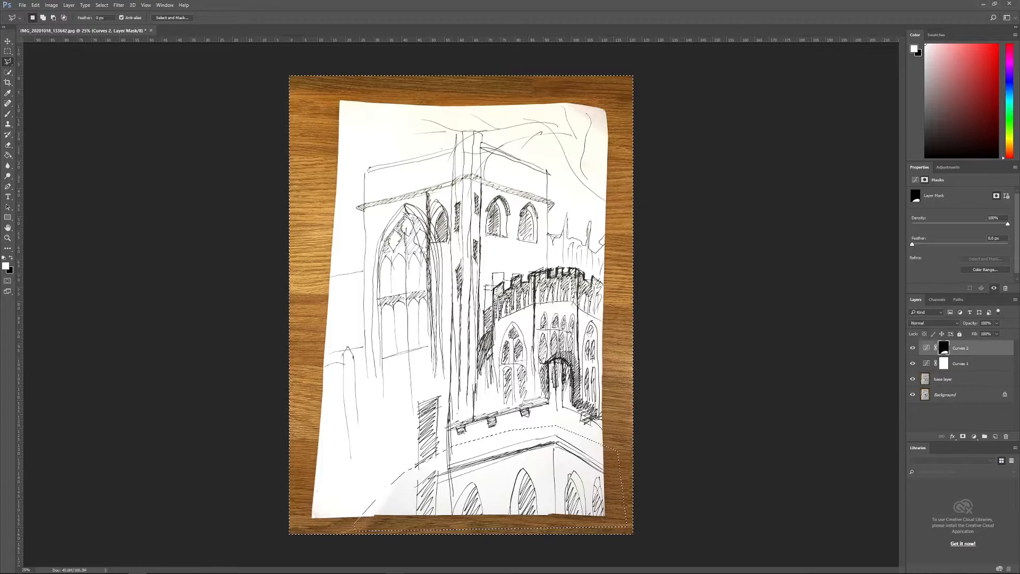
Step: Set the second Curves layer's white point by sampling the shadowed paper near the sheet's lower left, and clear the selection
left_click(926, 348)
key("i")
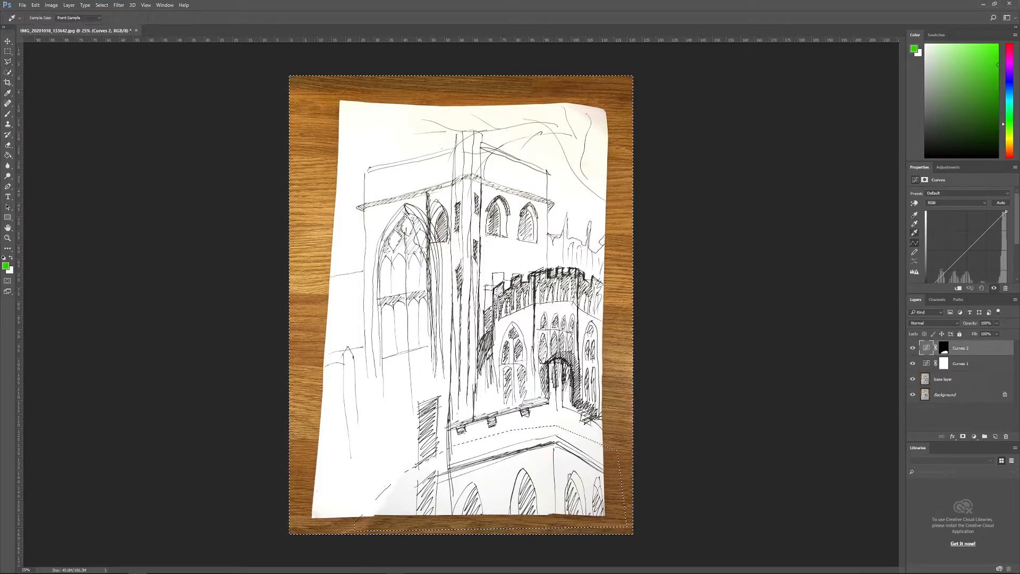
left_click(404, 504)
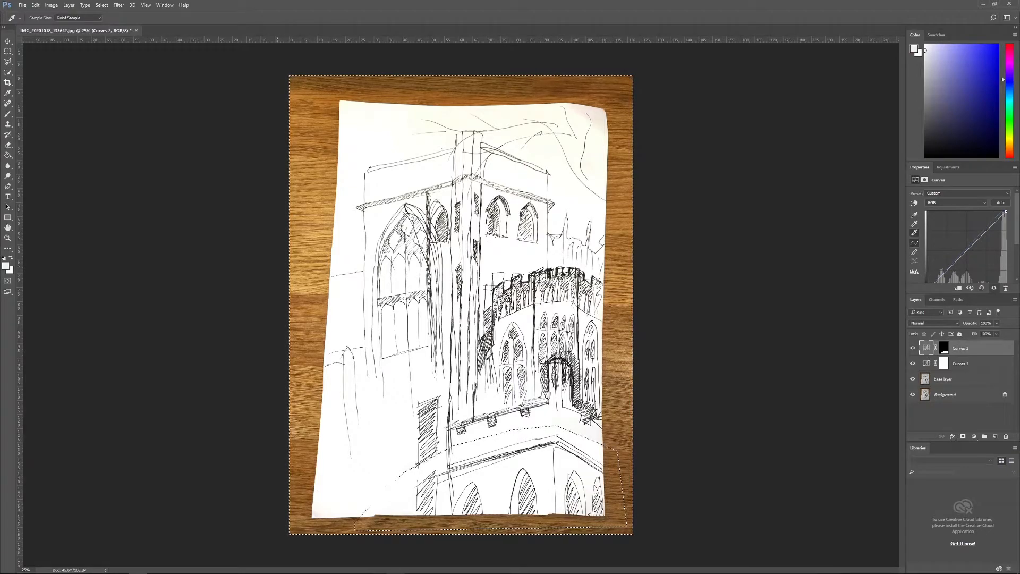
key("ctrl+d")
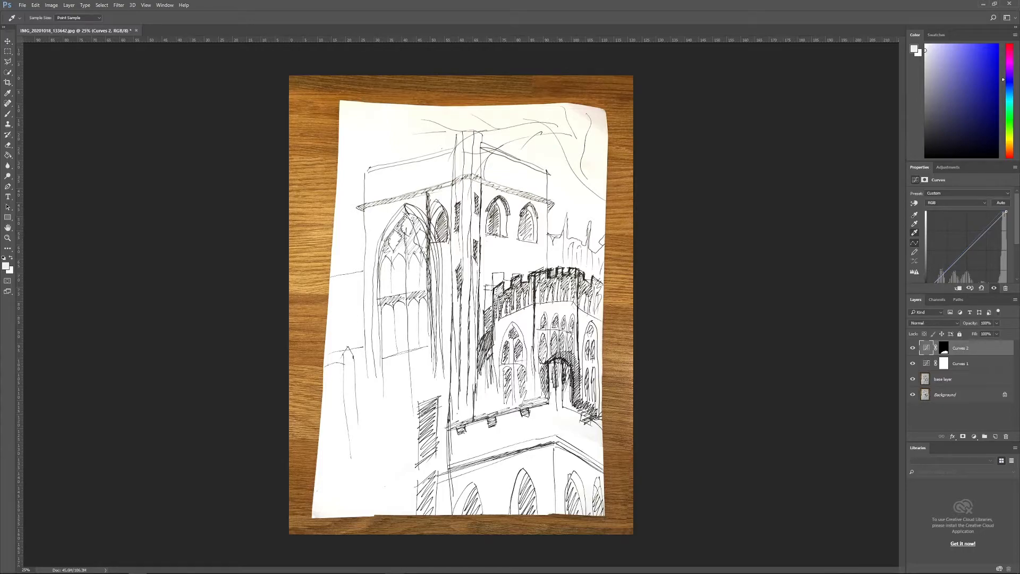
Step: Resample the first Curves layer's white point, trying the upper paper and ending on the blank paper below the battlements
left_click(961, 364)
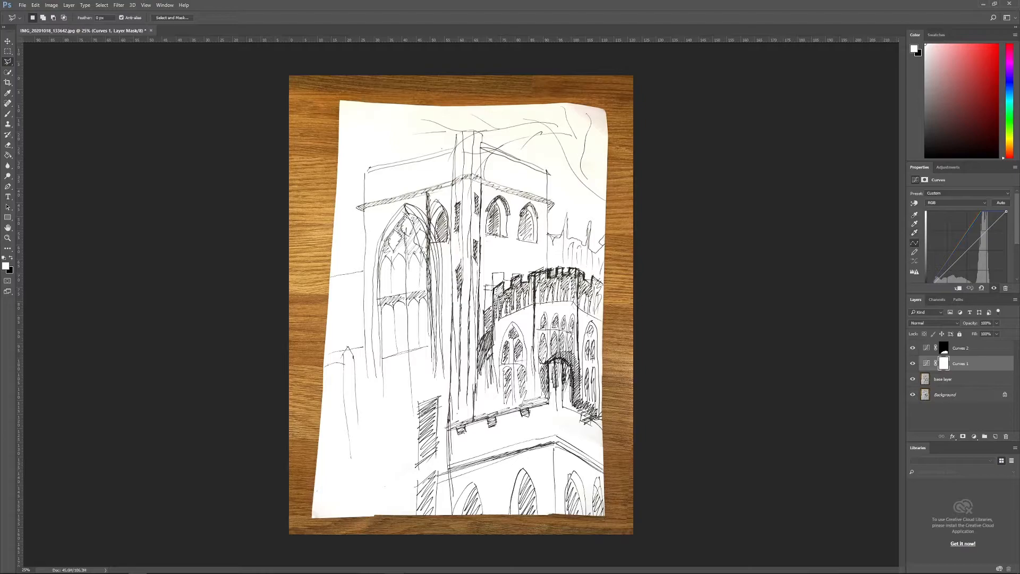
key("i")
left_click(516, 186)
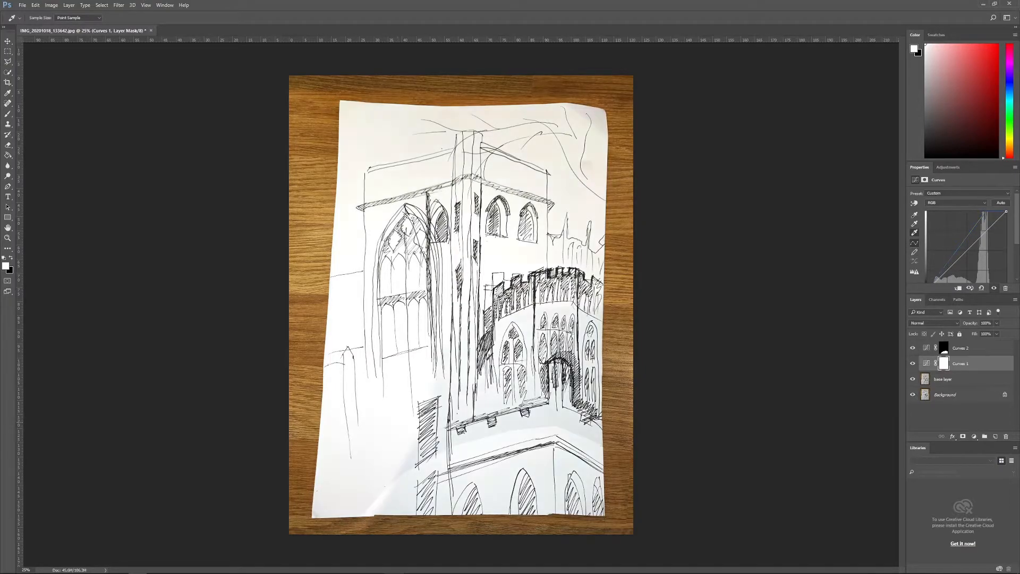
left_click(538, 421)
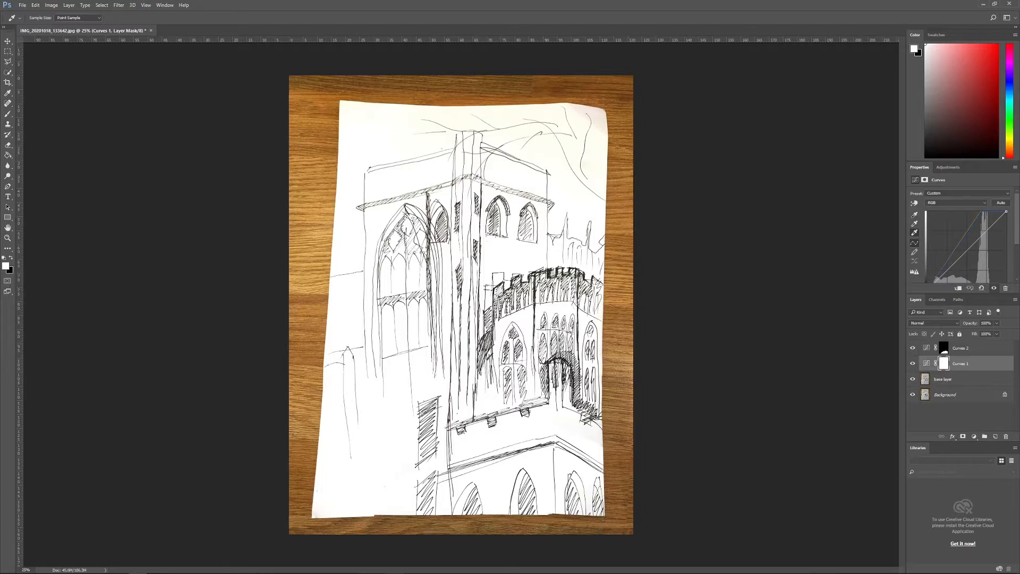
Step: Add a third Curves adjustment layer and move it to the top of the layer stack
left_click(952, 379)
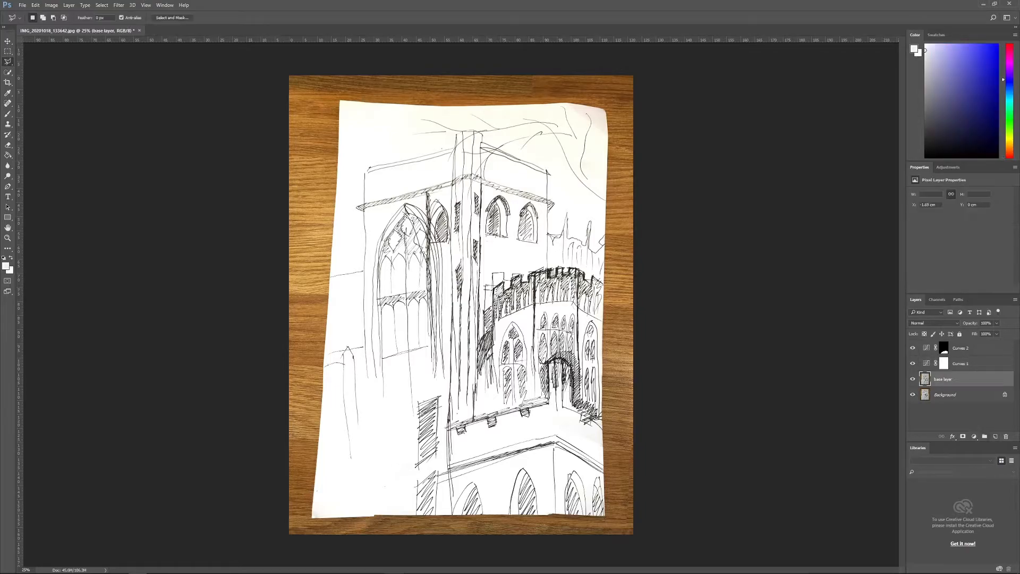
left_click(974, 436)
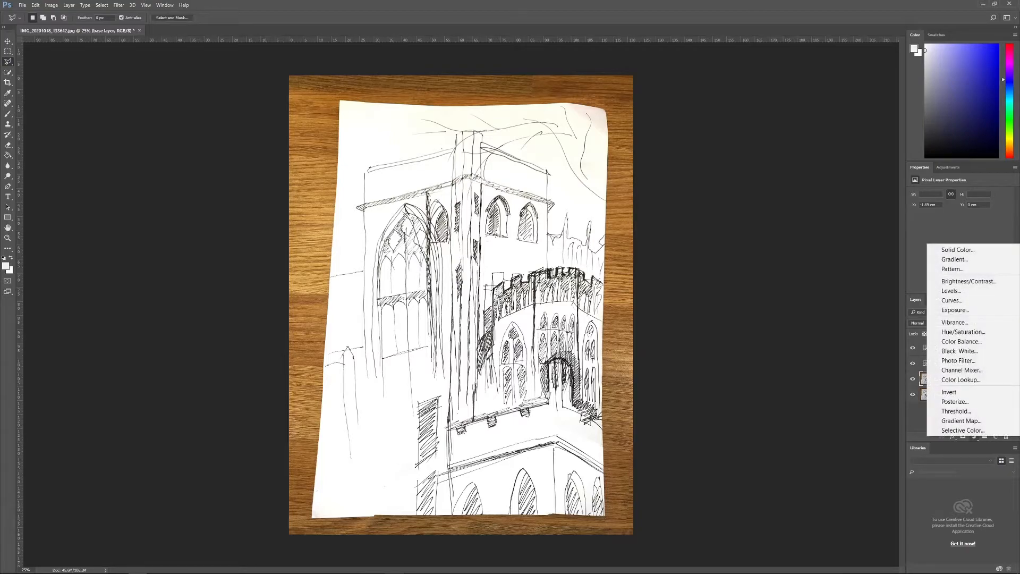
left_click(951, 300)
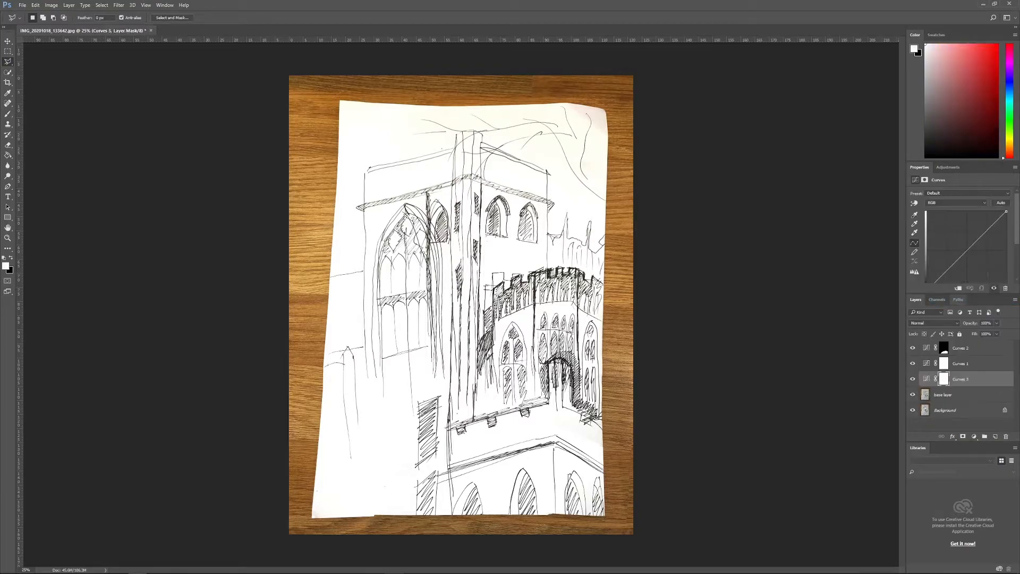
left_click_drag(944, 348, 952, 342)
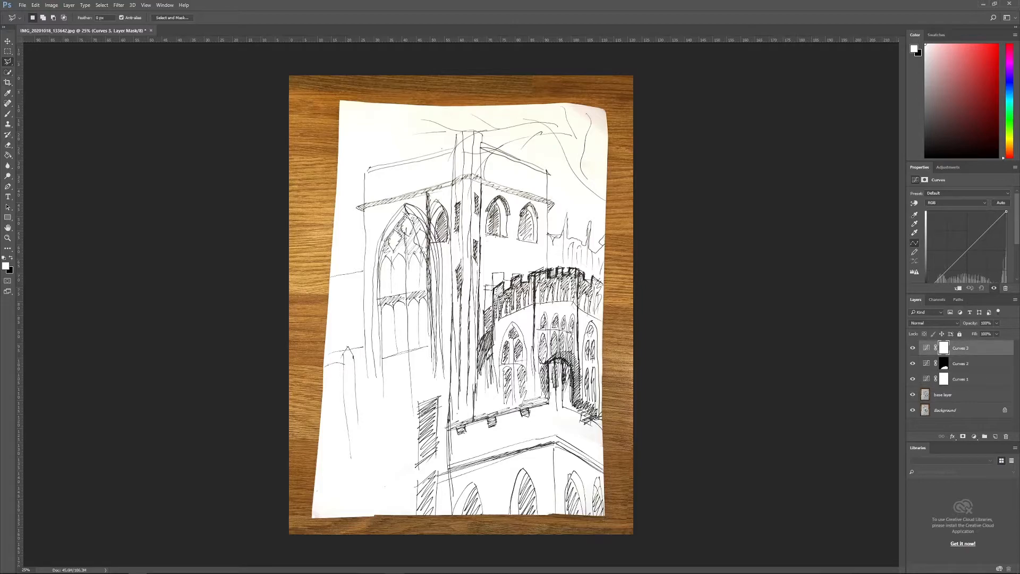
Step: Select the tinted upper-right part of the sheet with the Polygonal Lasso, invert the selection and fill the third Curves mask with black there
left_click(384, 95)
left_click(446, 172)
left_click(531, 176)
left_click(615, 205)
left_click(663, 208)
left_click(604, 89)
left_click(384, 94)
key("ctrl+shift+i")
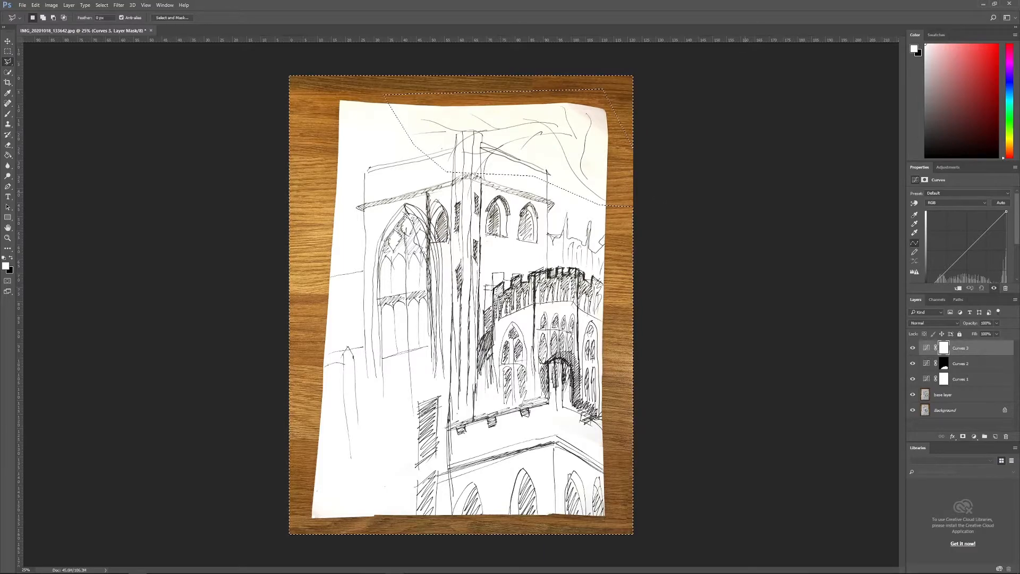
key("ctrl+BackSpace")
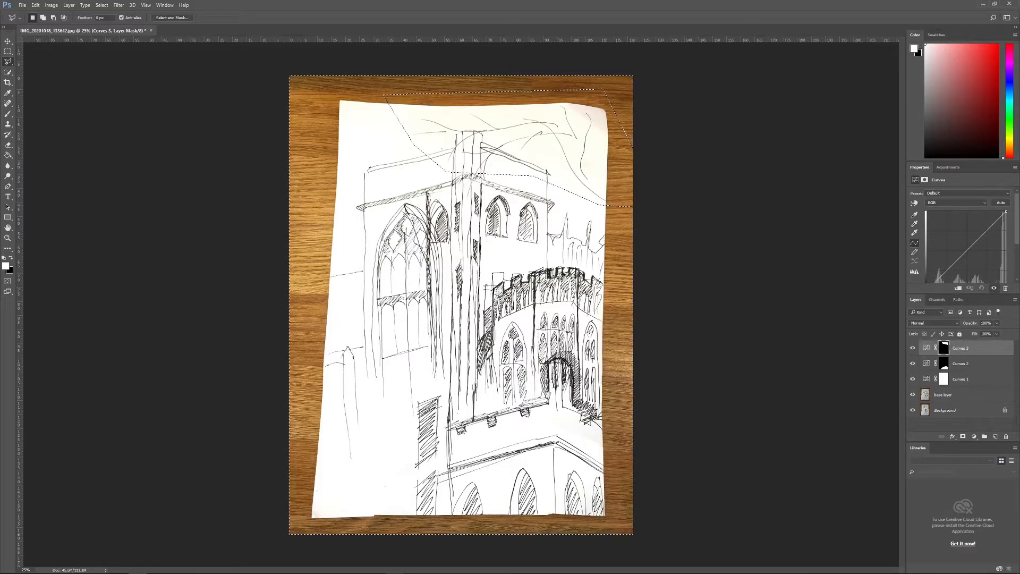
Step: Set the third Curves layer's white point by sampling the tinted paper near the sheet's upper right, and clear the selection
left_click(926, 348)
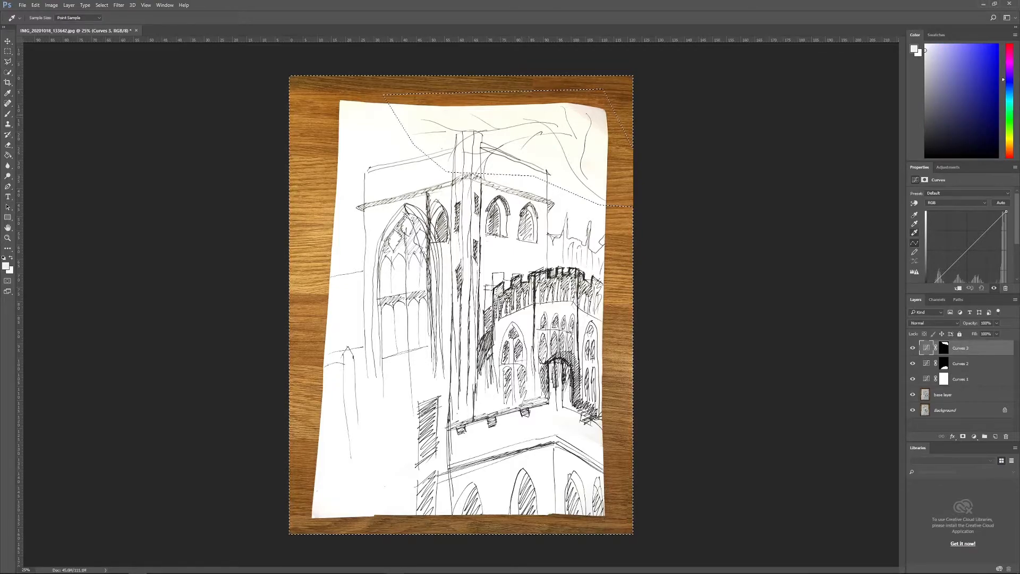
left_click(580, 121)
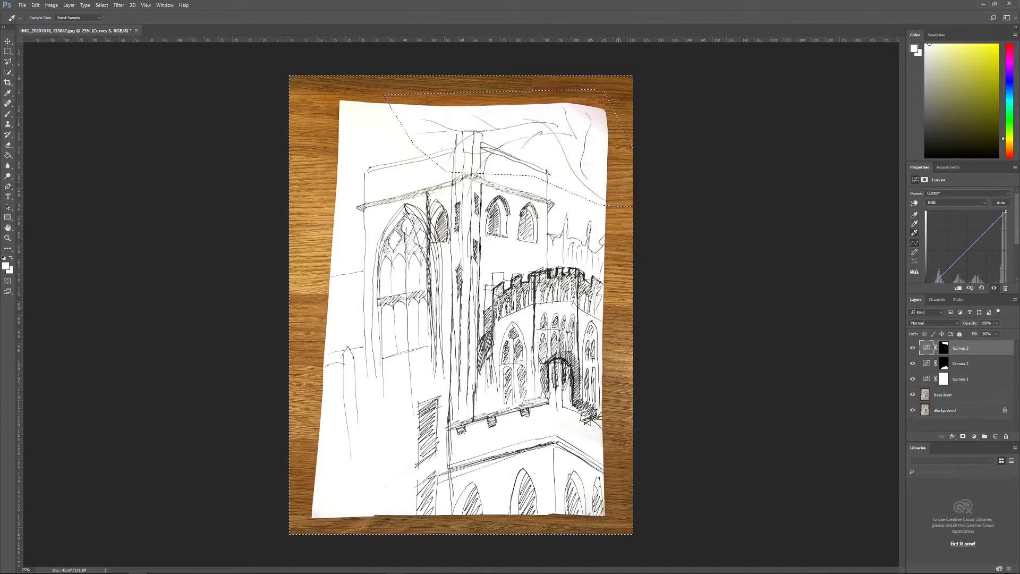
key("ctrl+d")
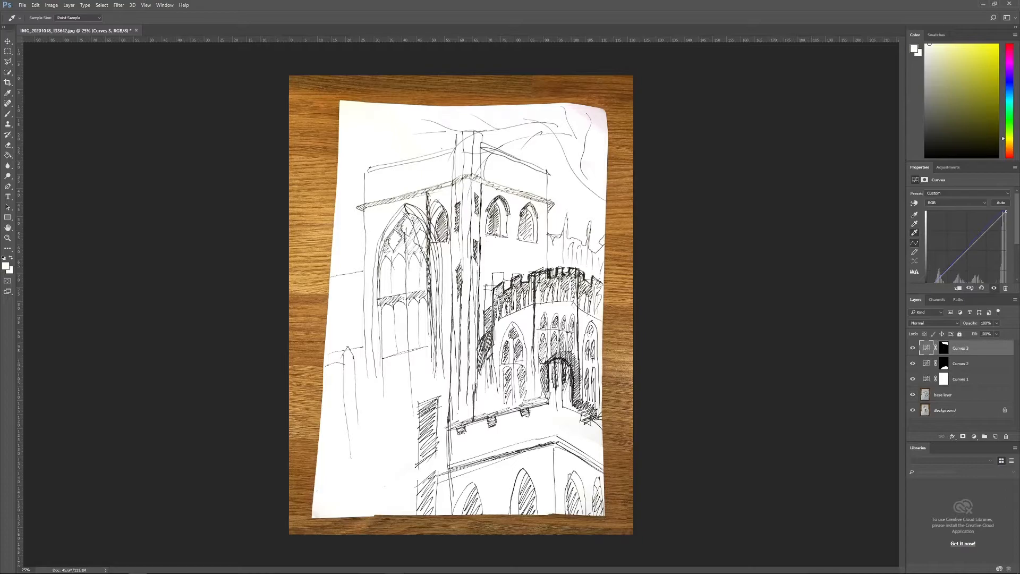
Step: Group the base layer and the three Curves layers as "white adjustment", and toggle the group's visibility to compare it with the original photo
left_click(944, 395)
key("ctrl+alt+a")
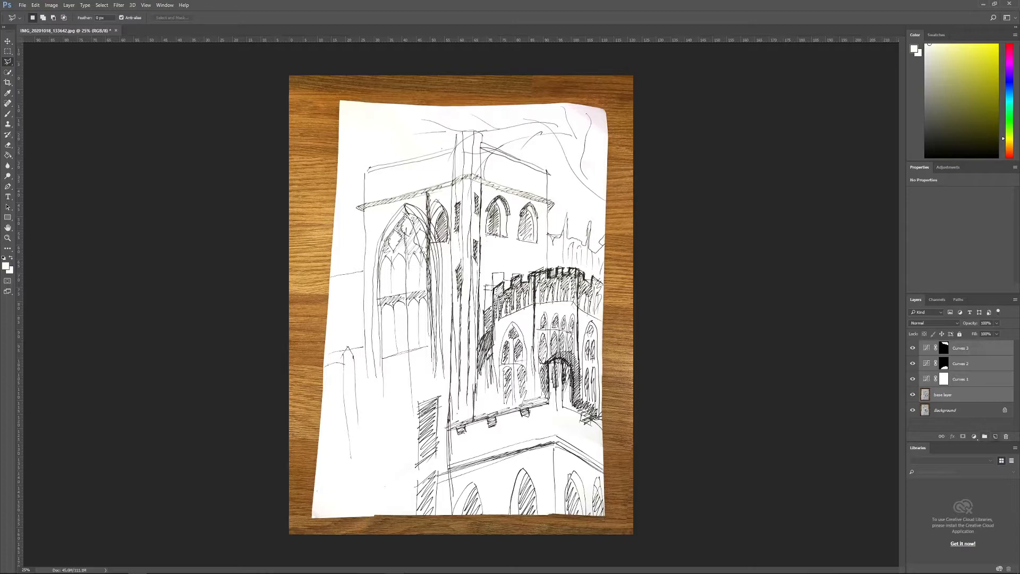
left_click(984, 436)
double_click(943, 345)
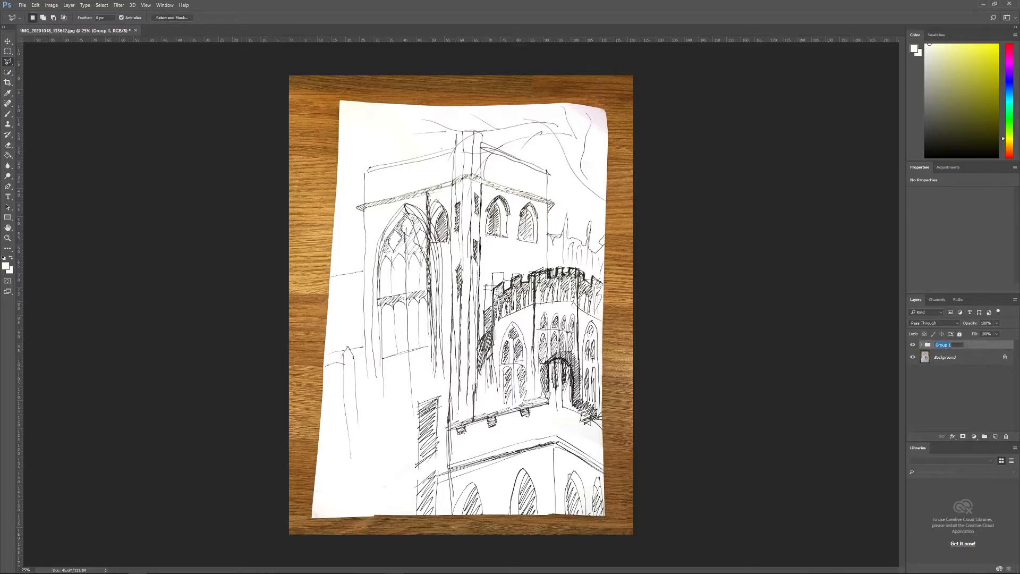
type("white adjustemnt")
left_click(956, 394)
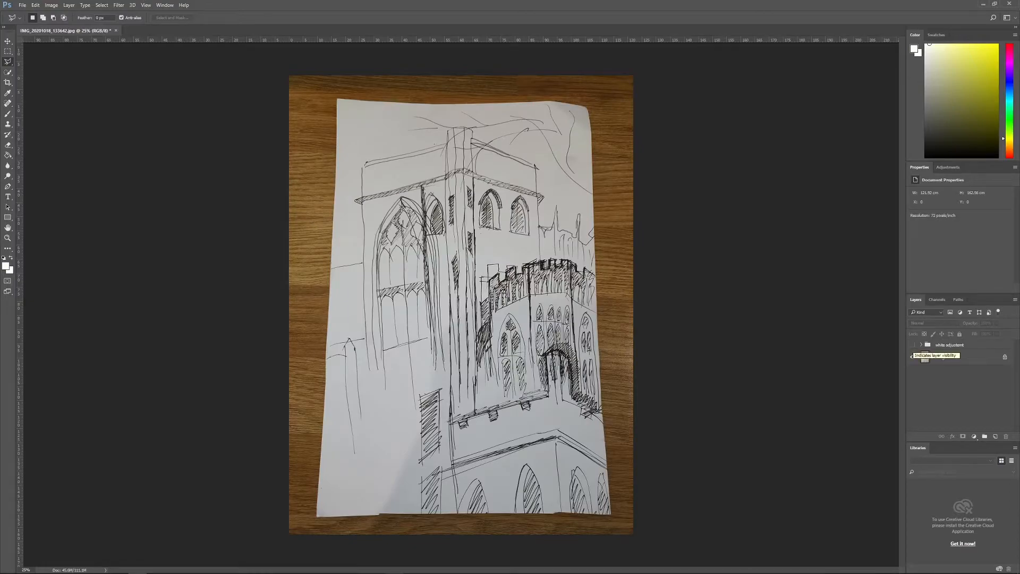
left_click(913, 344)
left_click(913, 345)
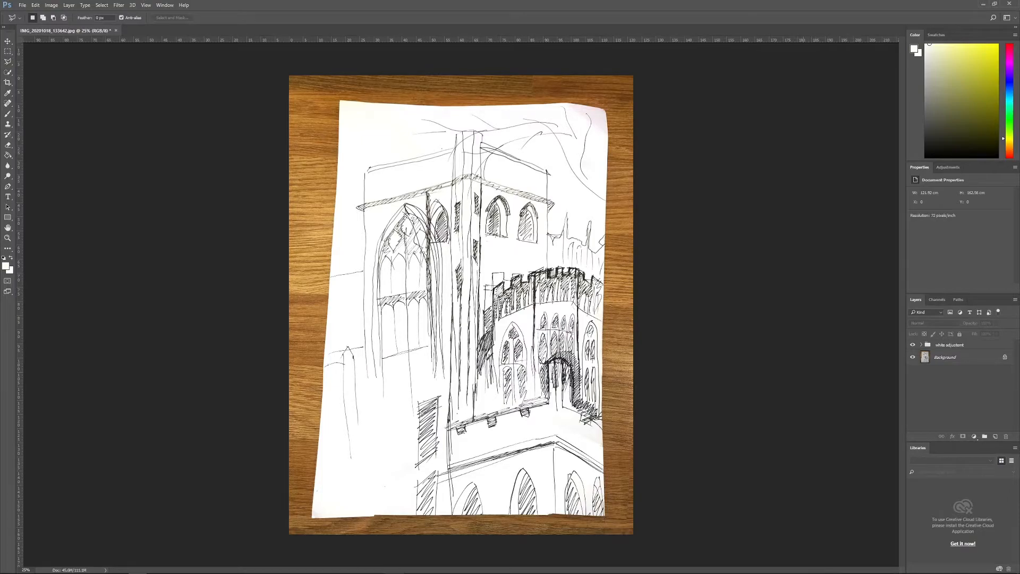
Step: Crop the image freely with the blank W x H x Resolution setting to about 92 x 138 cm, leaving only sketch paper without the wooden table
key("c")
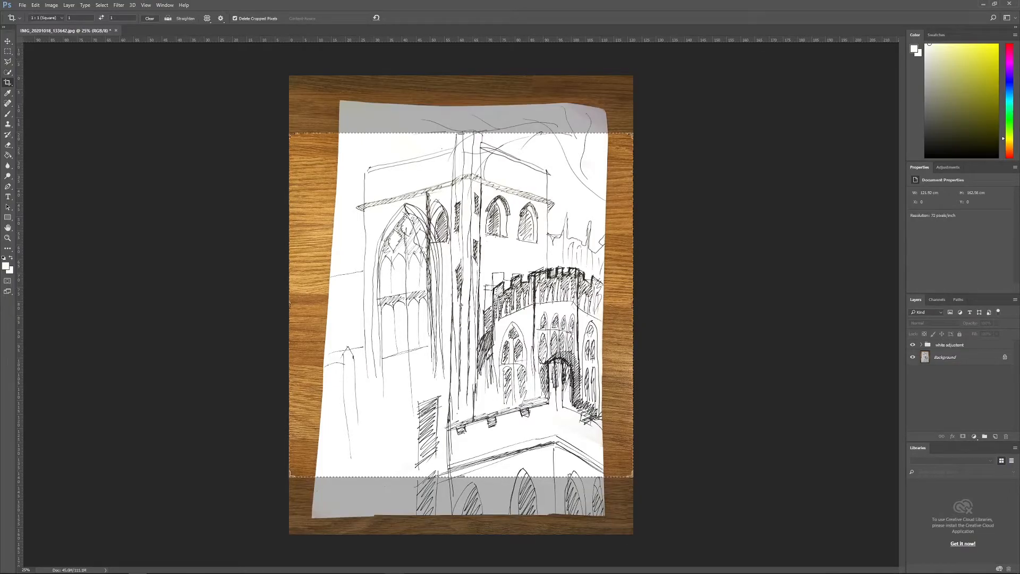
left_click(46, 17)
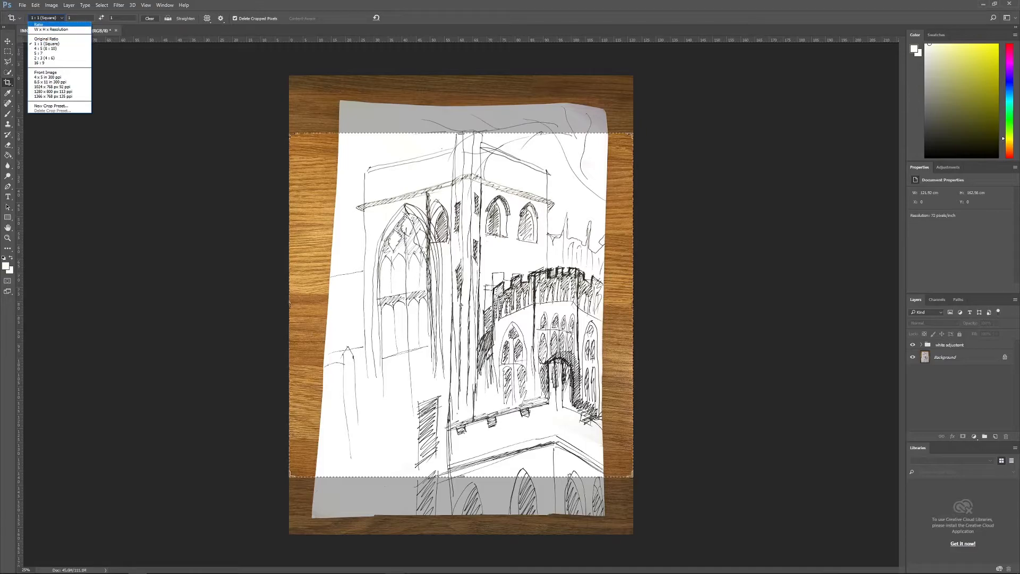
left_click(39, 24)
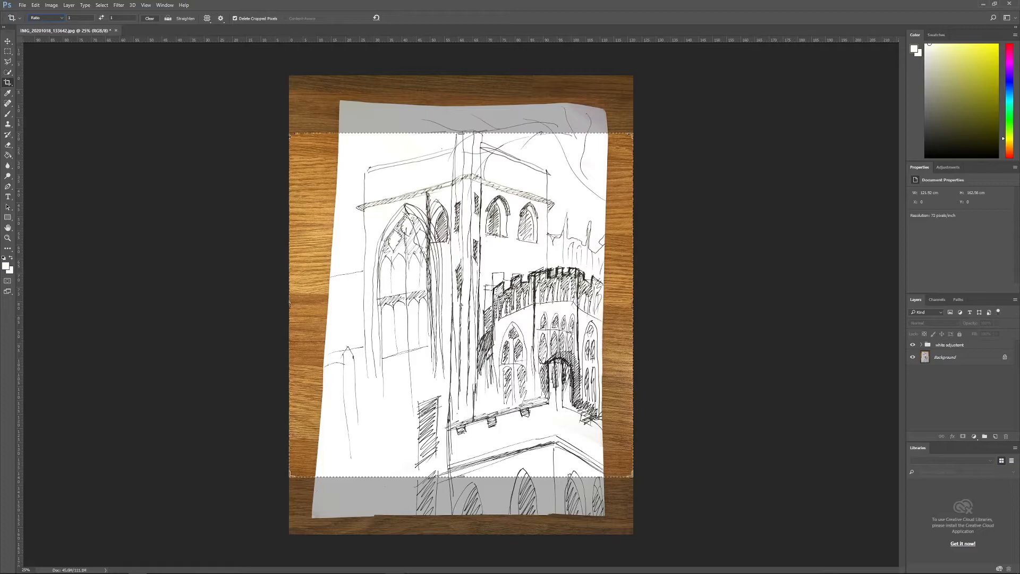
left_click_drag(290, 134, 328, 104)
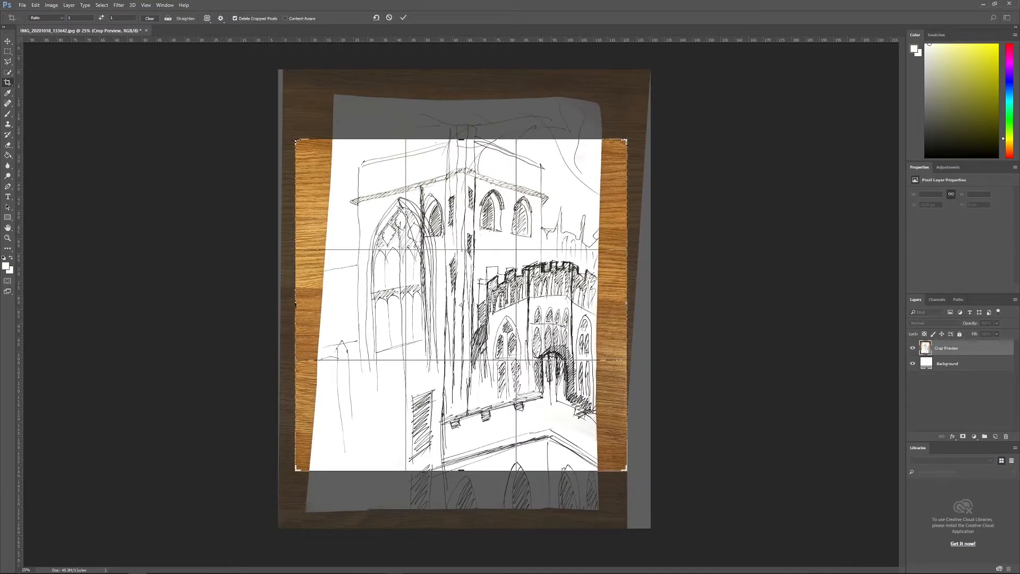
left_click(46, 18)
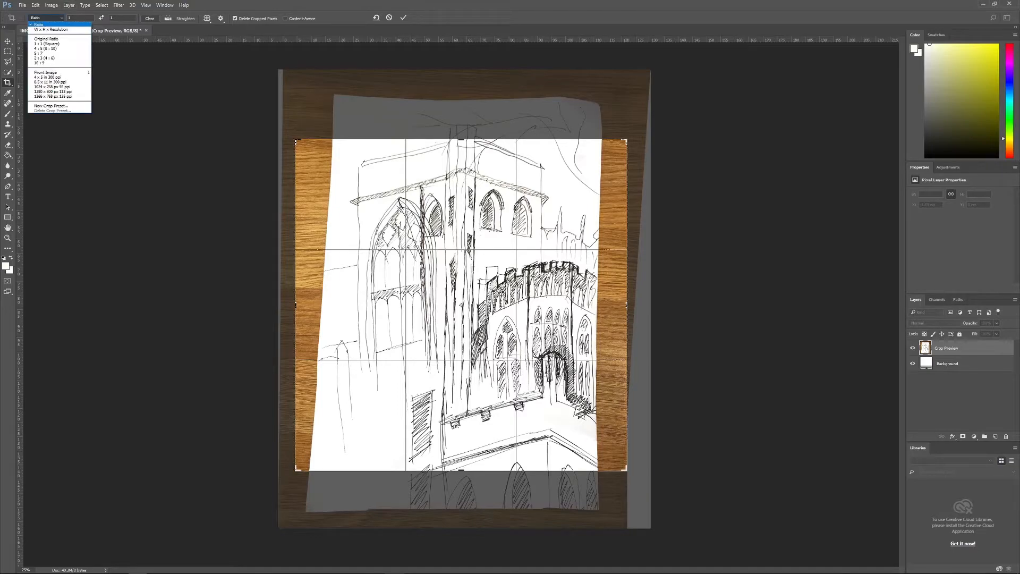
left_click(51, 29)
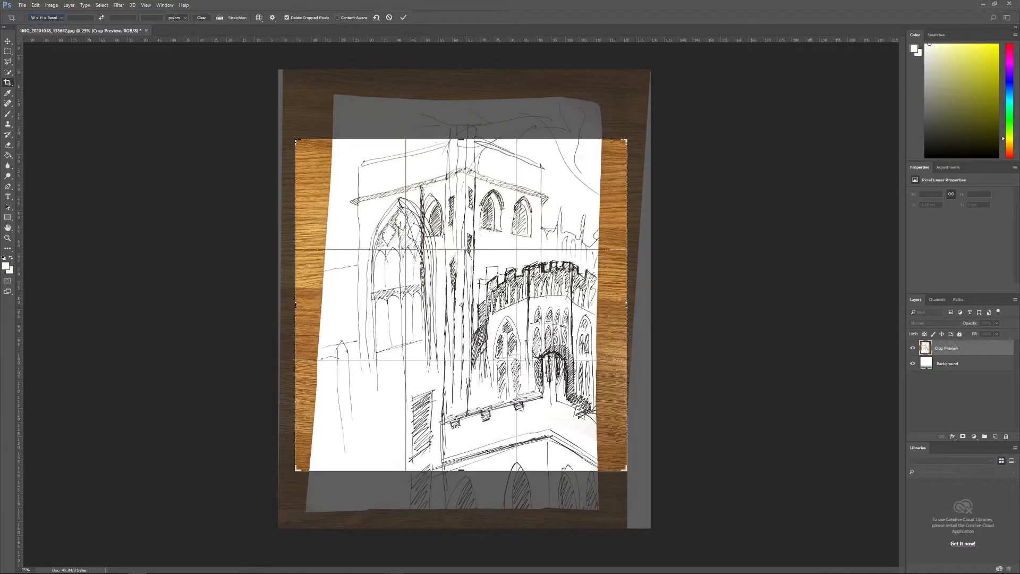
left_click_drag(295, 140, 316, 123)
left_click_drag(606, 486, 590, 499)
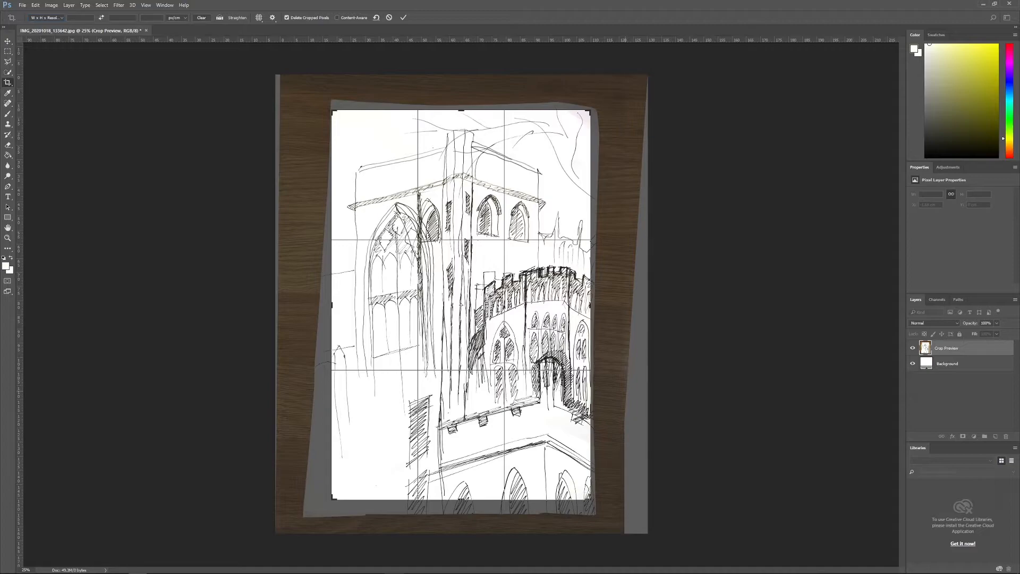
key("Return")
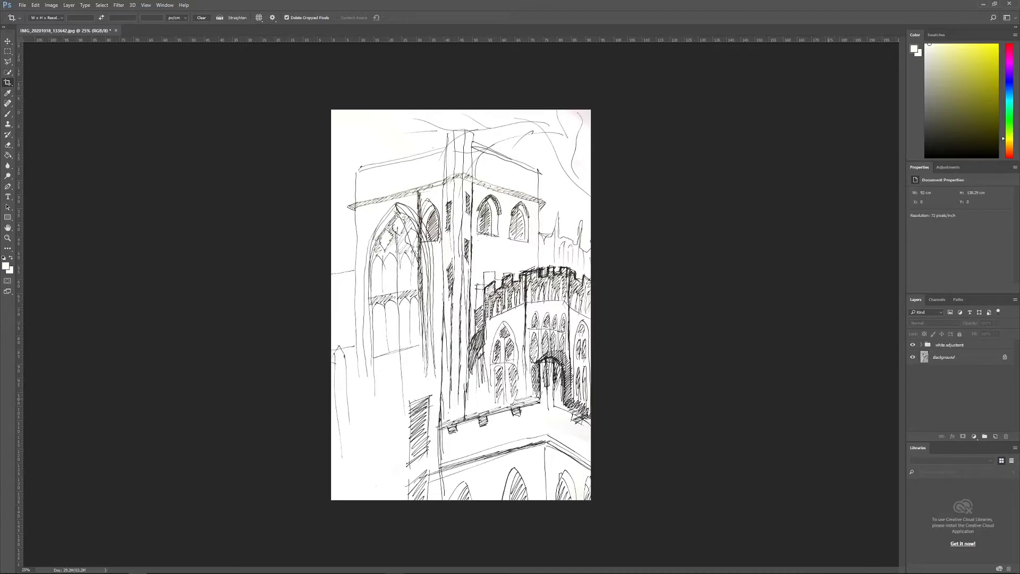
Step: Save the cleaned sketch as the JPEG file sketch1.jpg in the photoshop_illustrator folder, with the quality raised to the large-file end
key("ctrl+plus")
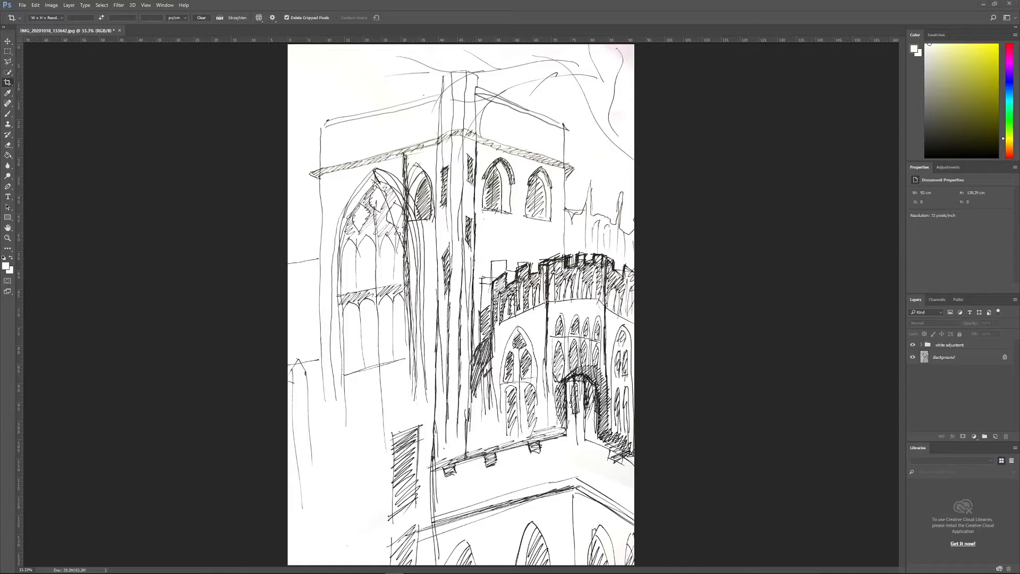
left_click(22, 6)
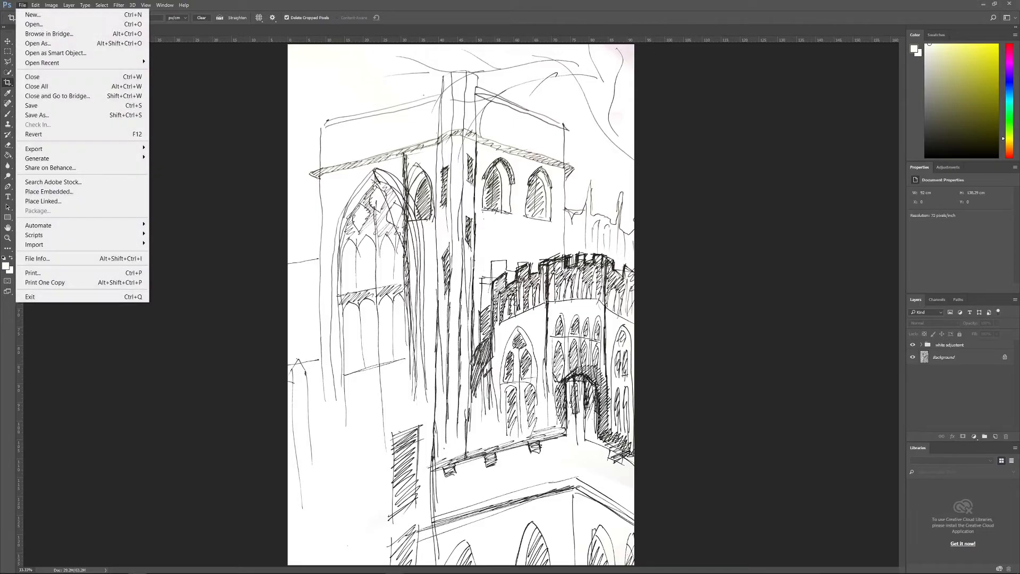
left_click(42, 115)
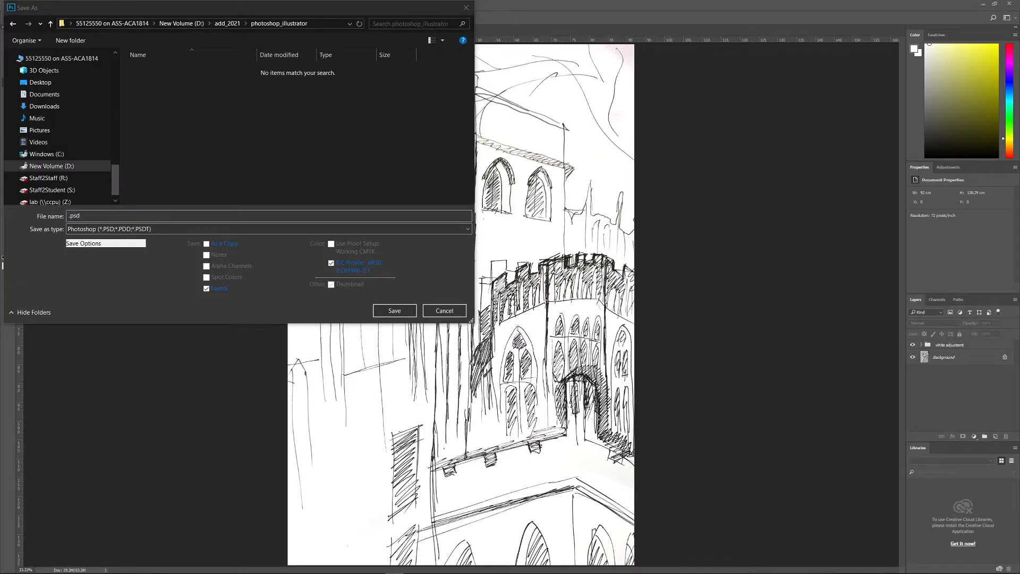
left_click(70, 215)
type("sketch12")
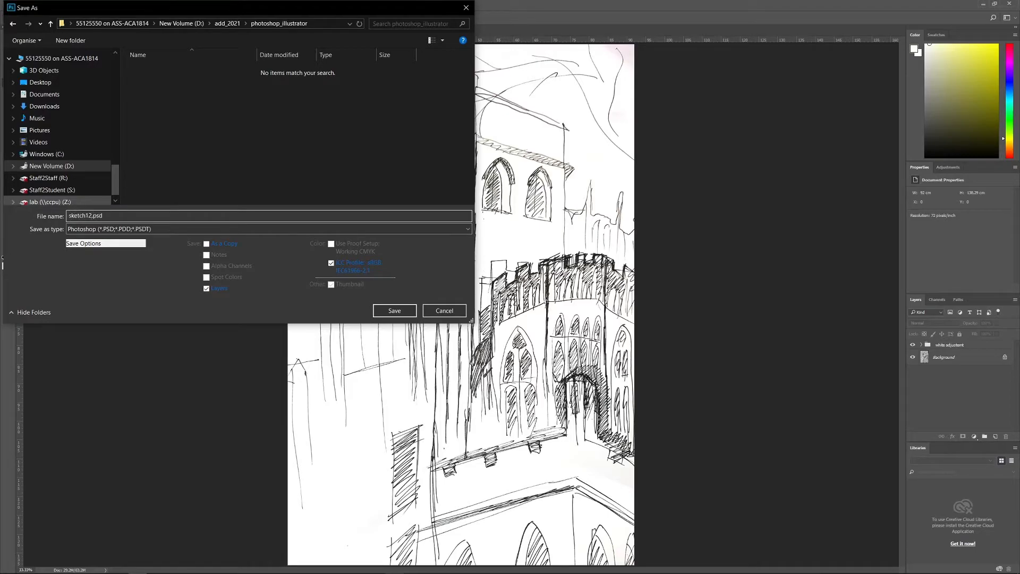
key("BackSpace")
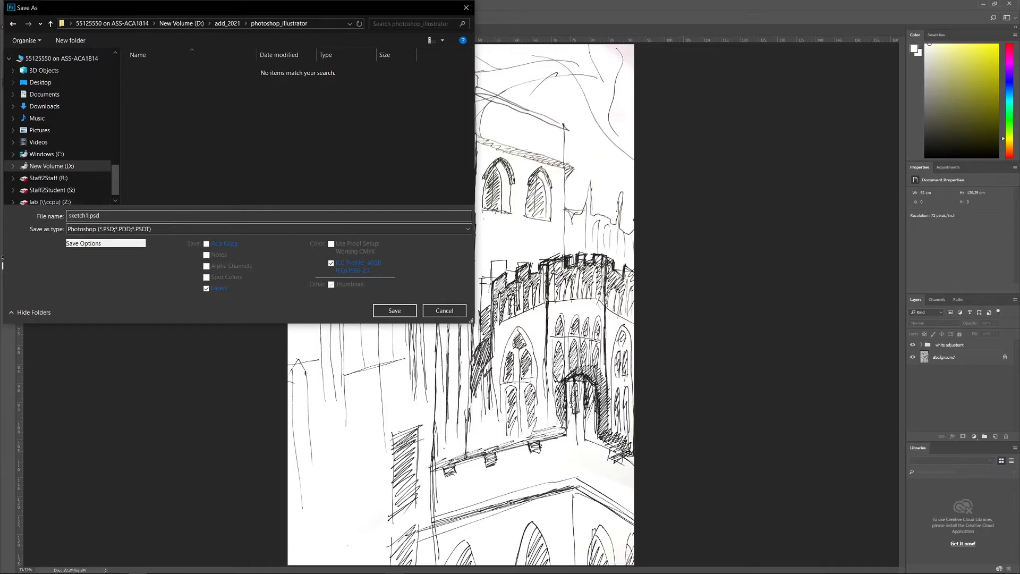
left_click(268, 229)
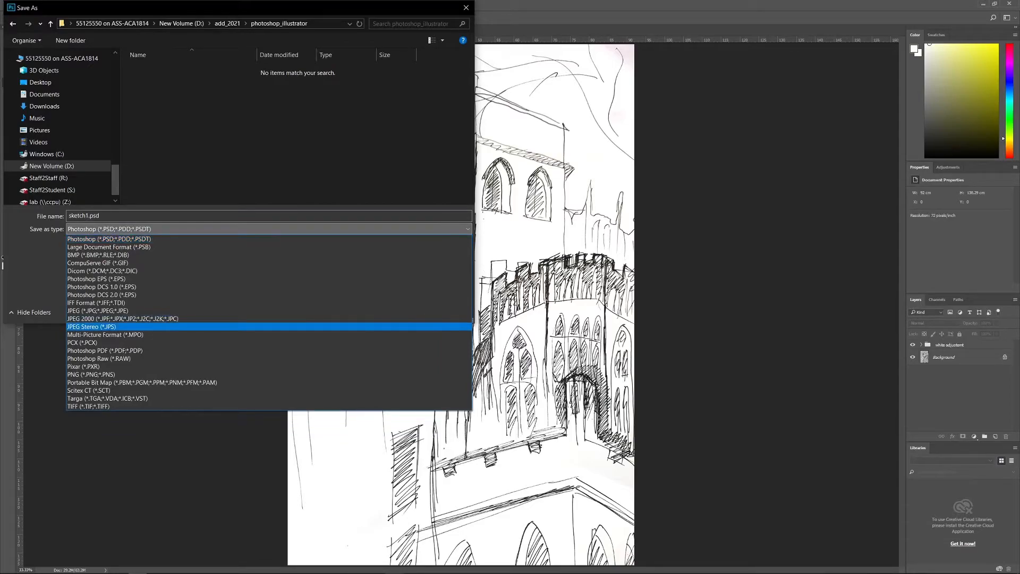
left_click(98, 311)
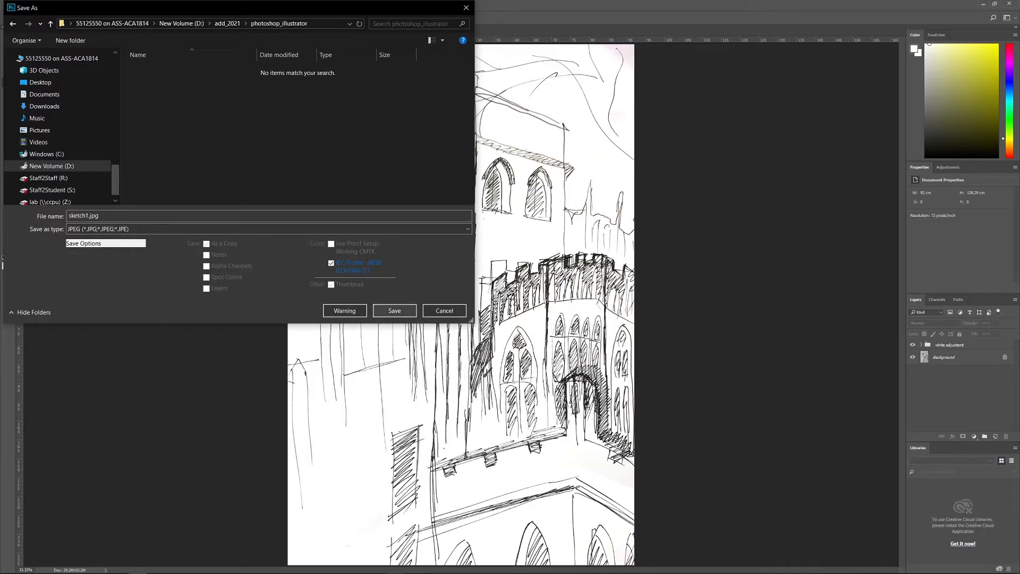
left_click(395, 311)
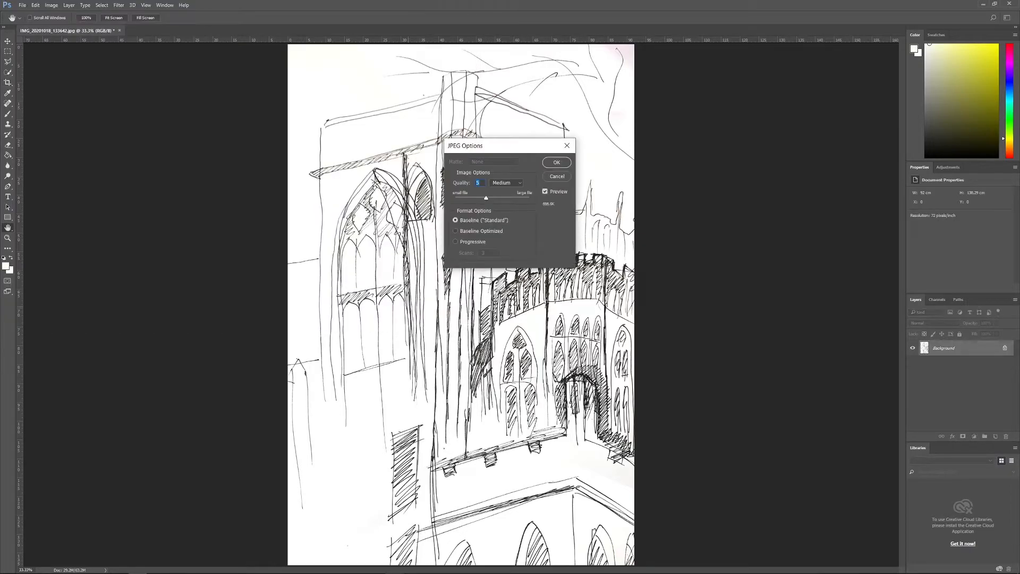
left_click_drag(486, 198, 530, 198)
left_click(556, 163)
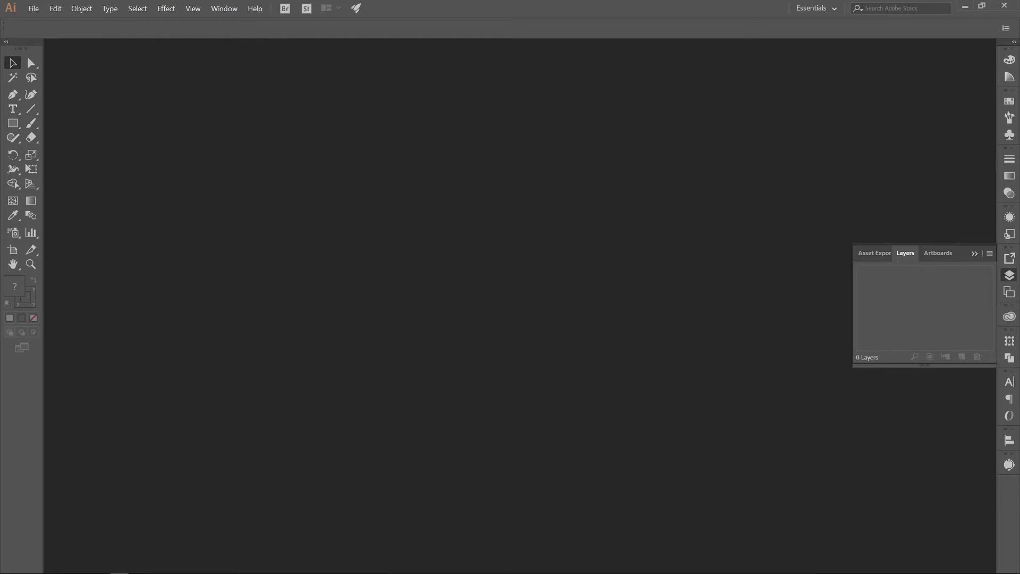
Step: Switch to Illustrator, create a portrait A4 document of 210 x 297 mm and change its document color mode to RGB
key("ctrl+n")
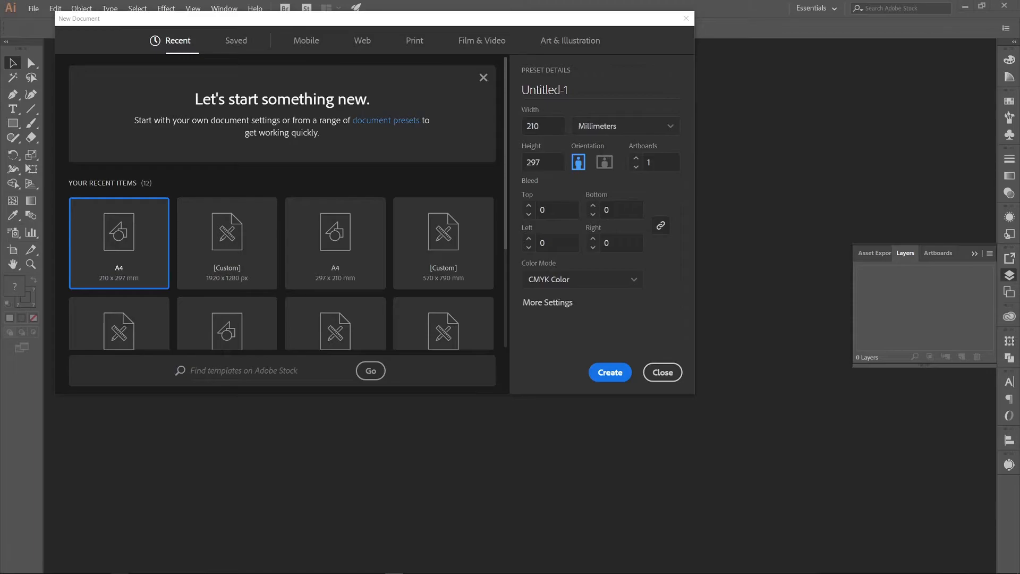
key("Return")
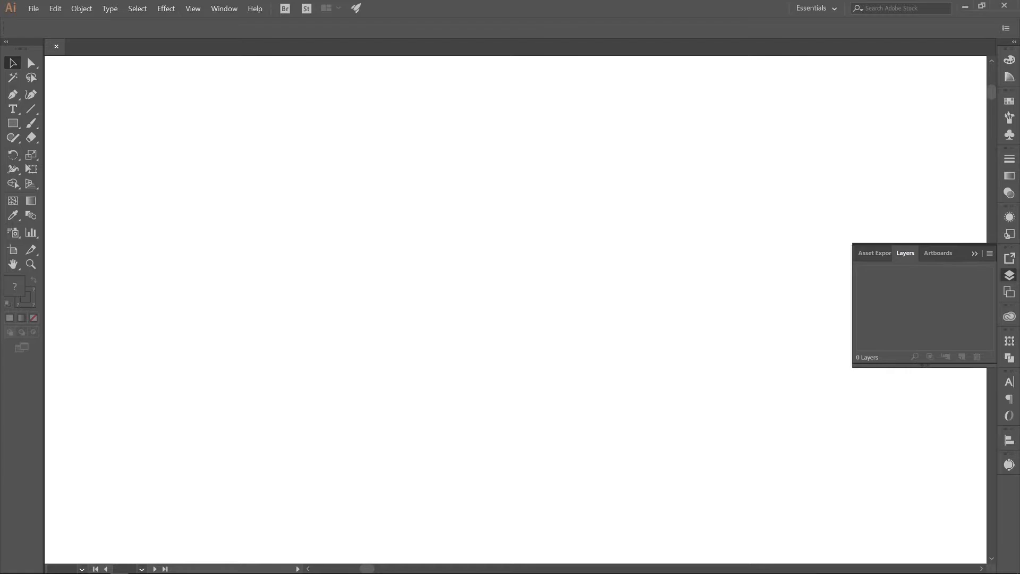
key("alt+f")
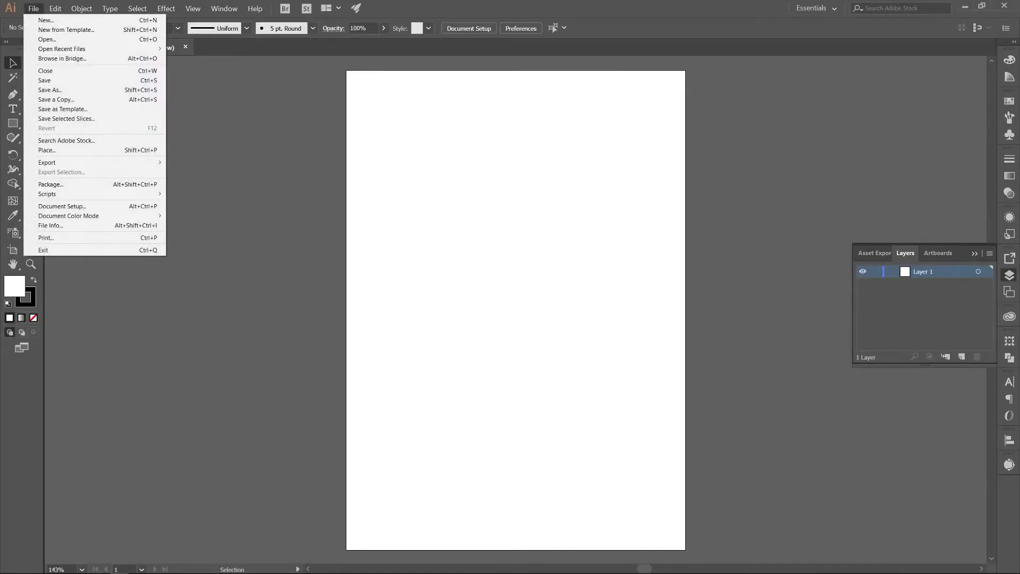
mouse_move(96, 216)
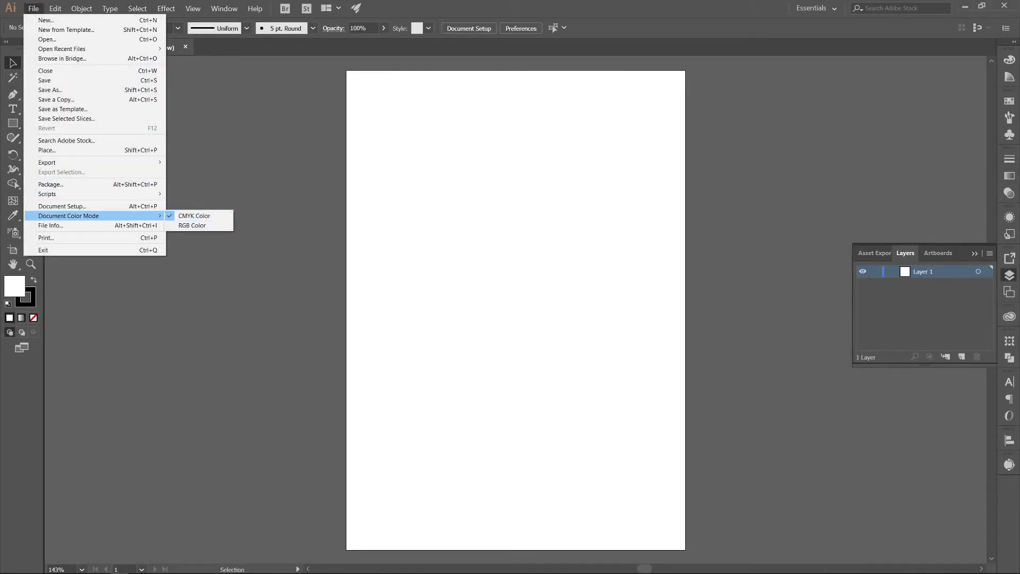
left_click(192, 225)
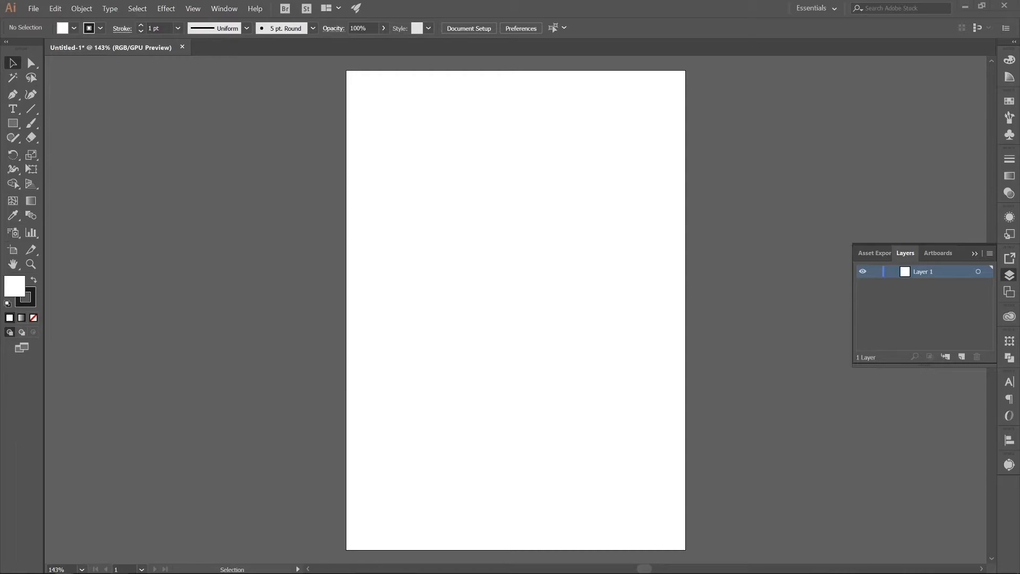
Step: Place sketch1.jpg as a linked image in the new document and scale it down proportionally to smaller than the A4 artboard
left_click_drag(467, 287, 460, 210)
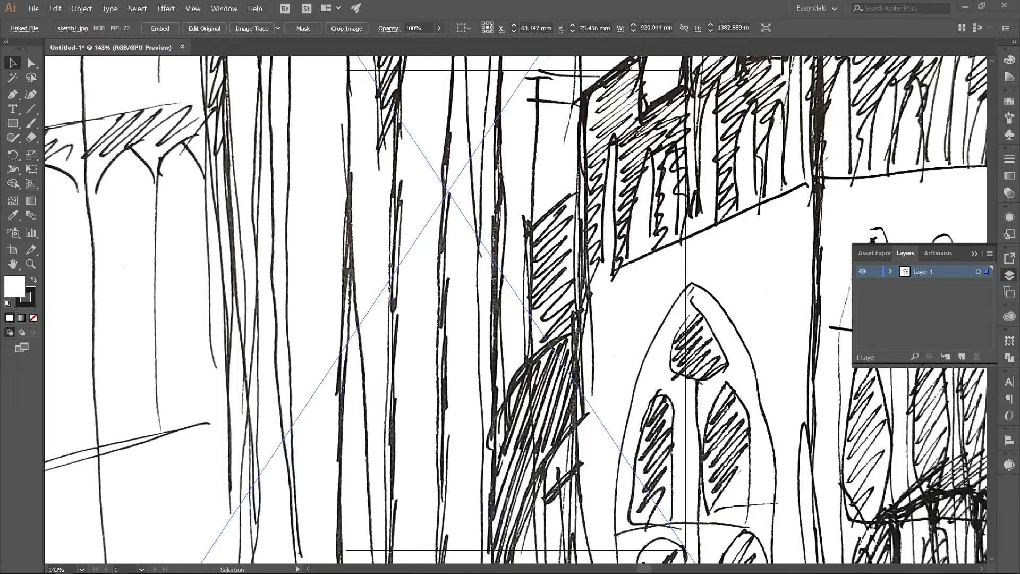
key("ctrl+minus")
key("ctrl+minus")
key("ctrl+minus")
key("ctrl+minus")
key("ctrl+minus")
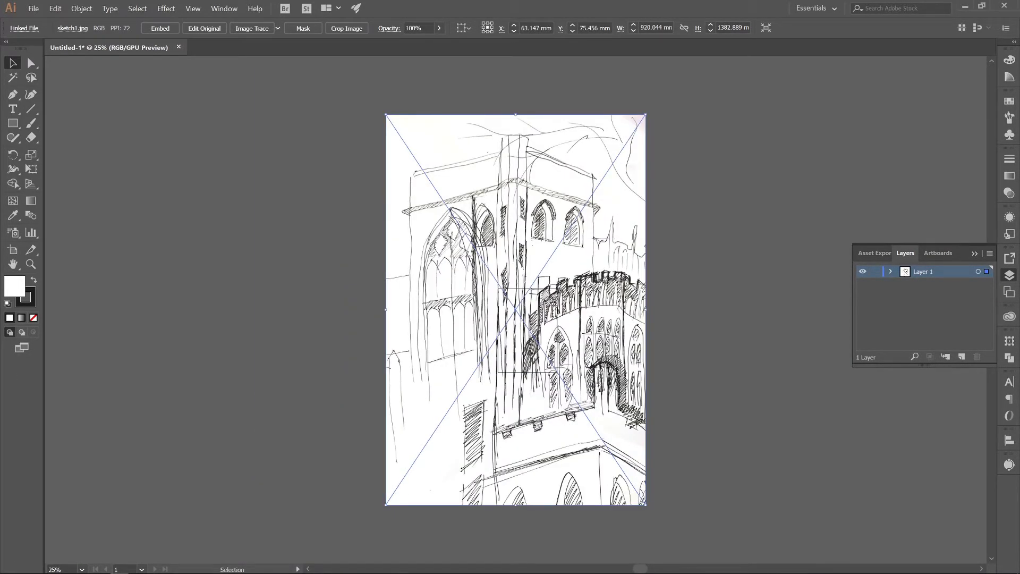
mouse_move(646, 504)
left_mouse_down()
mouse_move(630, 451)
mouse_move(573, 396)
mouse_move(576, 410)
mouse_move(537, 341)
left_mouse_up()
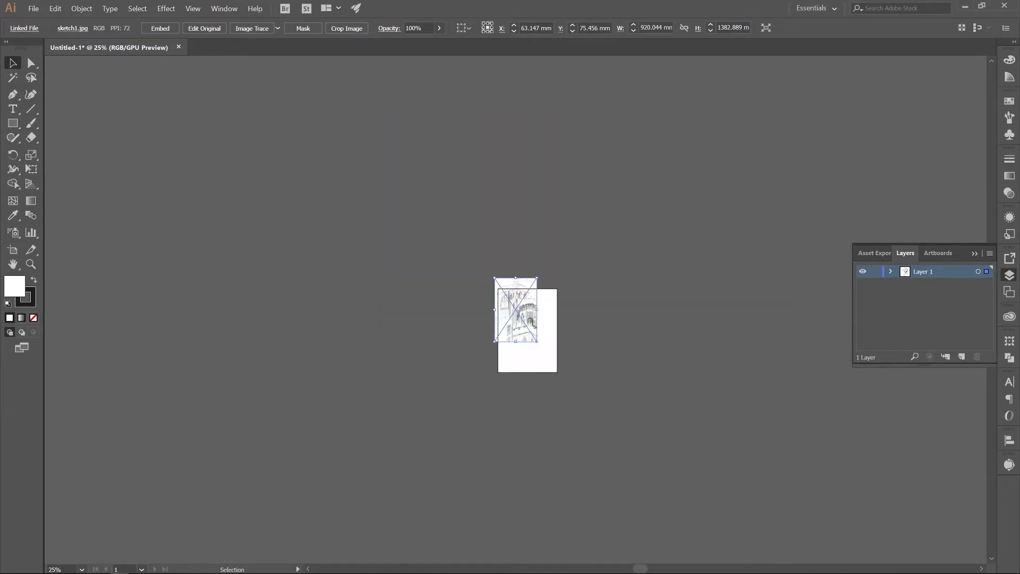
Step: Move the scaled sketch to the middle of the artboard, and deselect it
left_click_drag(517, 292, 534, 328)
left_click(598, 334)
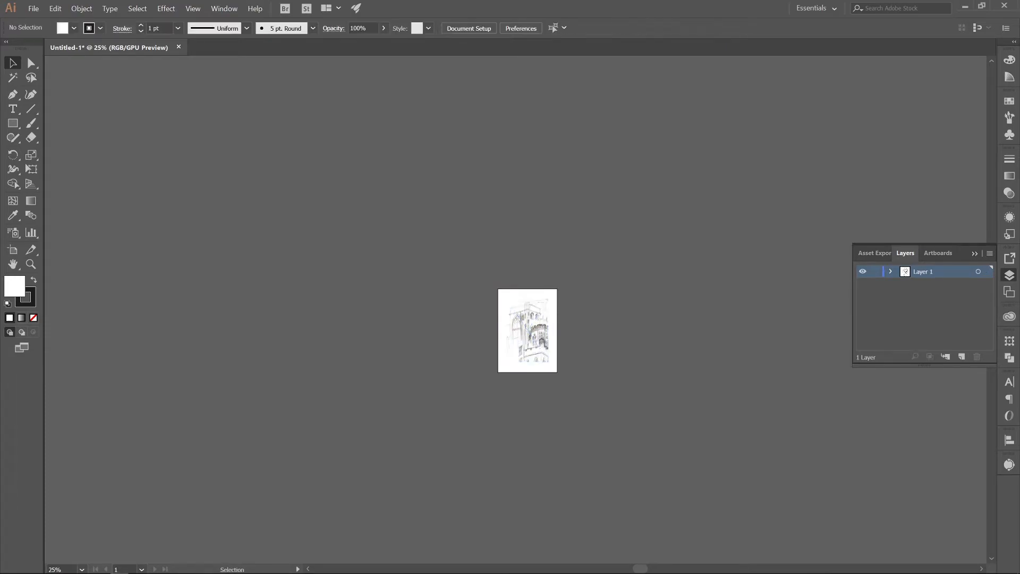
key("ctrl+0")
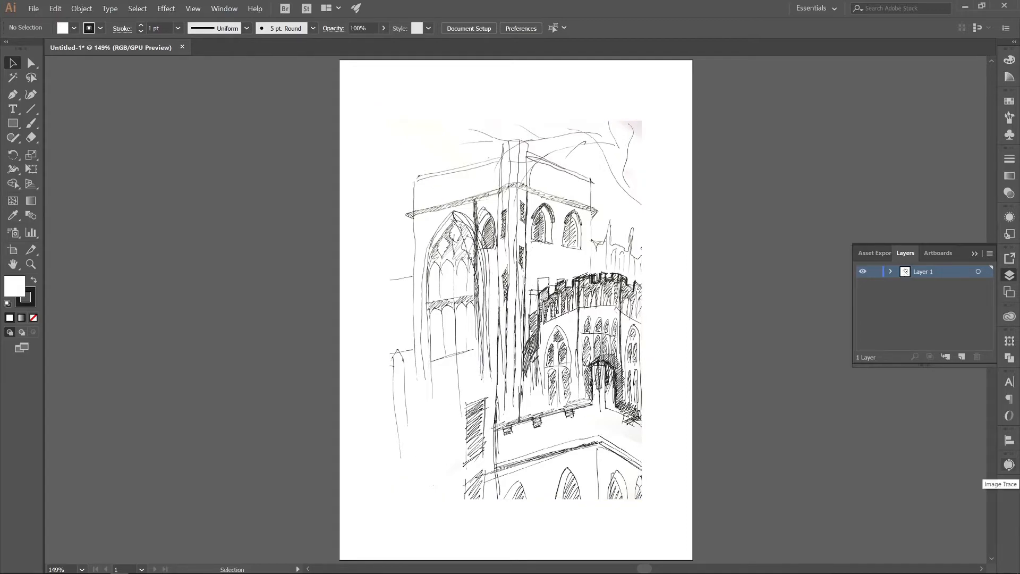
Step: Start a previewed Image Trace of the placed sketch with the advanced options shown, suppressing and accepting the large-image warning
left_click(1010, 465)
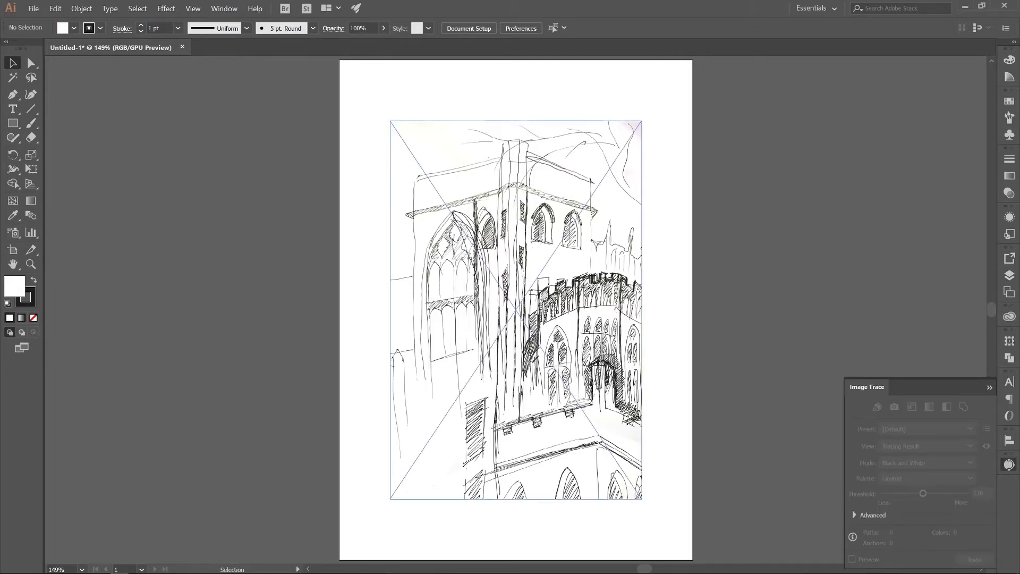
left_click(531, 319)
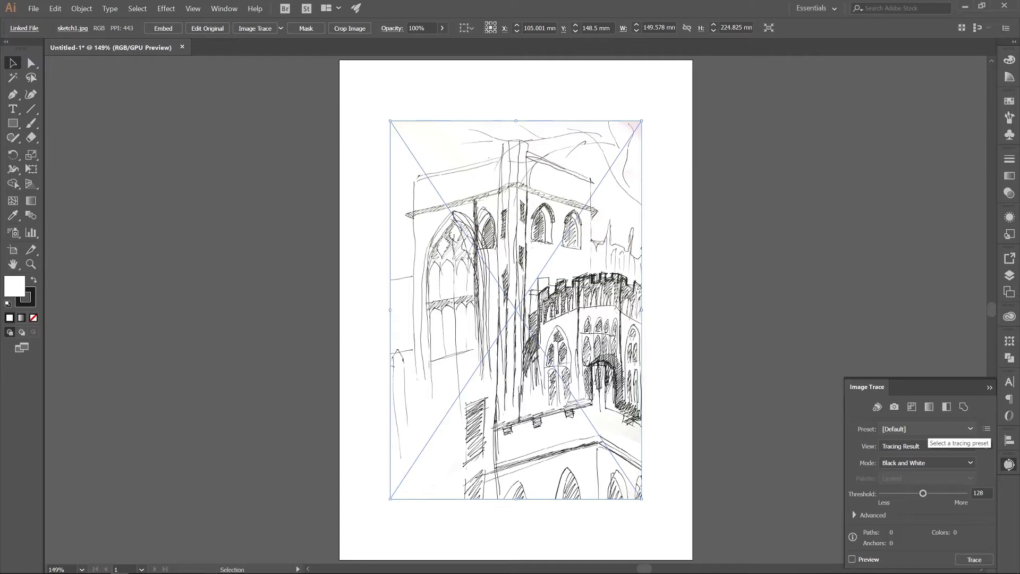
left_click(856, 515)
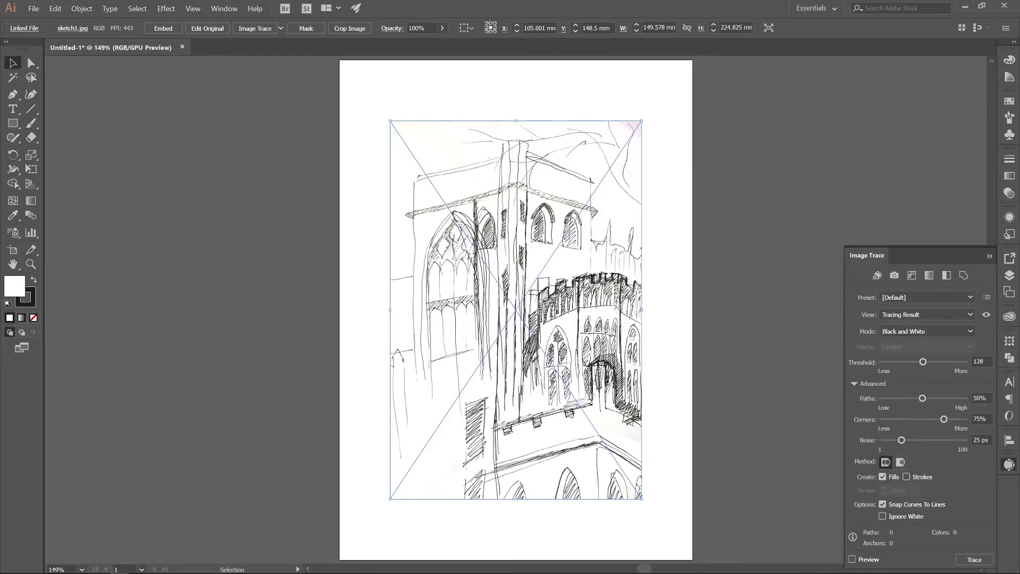
left_click(852, 559)
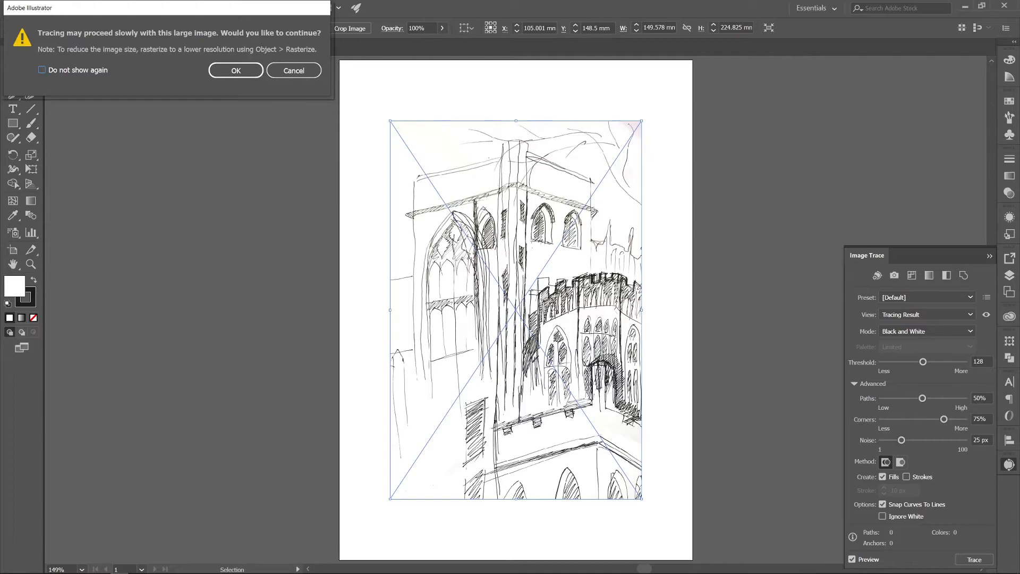
mouse_move(120, 14)
left_mouse_down()
mouse_move(185, 25)
mouse_move(413, 105)
left_mouse_up()
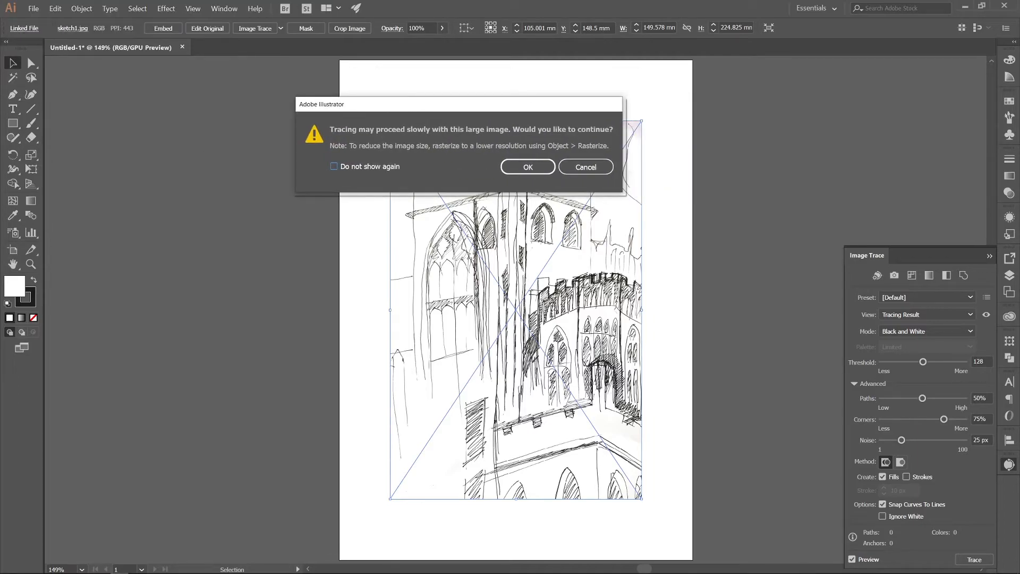
left_click(334, 167)
left_click(528, 167)
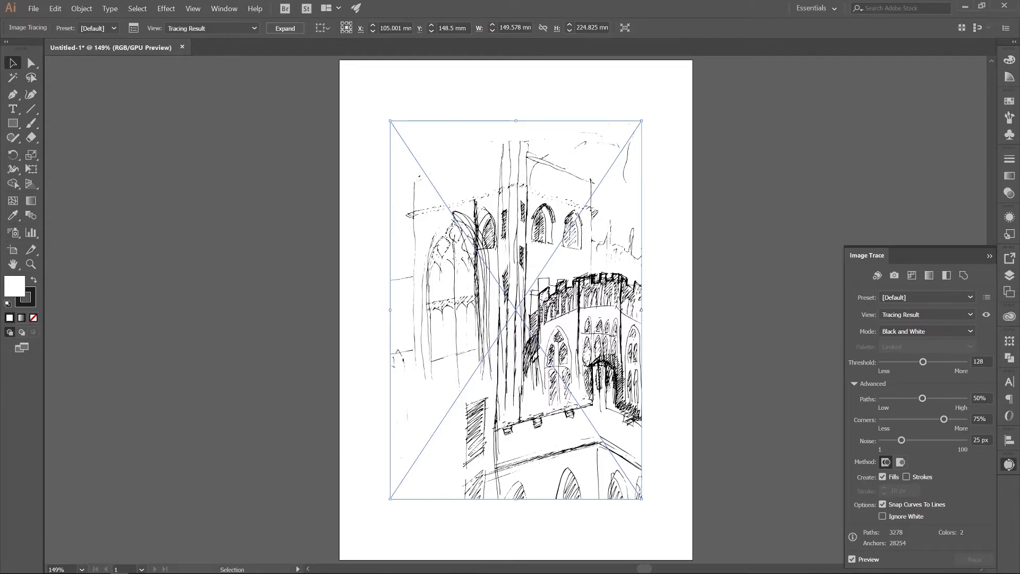
Step: Refine the trace to ignore white without snapping curves, with threshold 183, paths 80%, corners 50% and noise 20 px
left_click(882, 516)
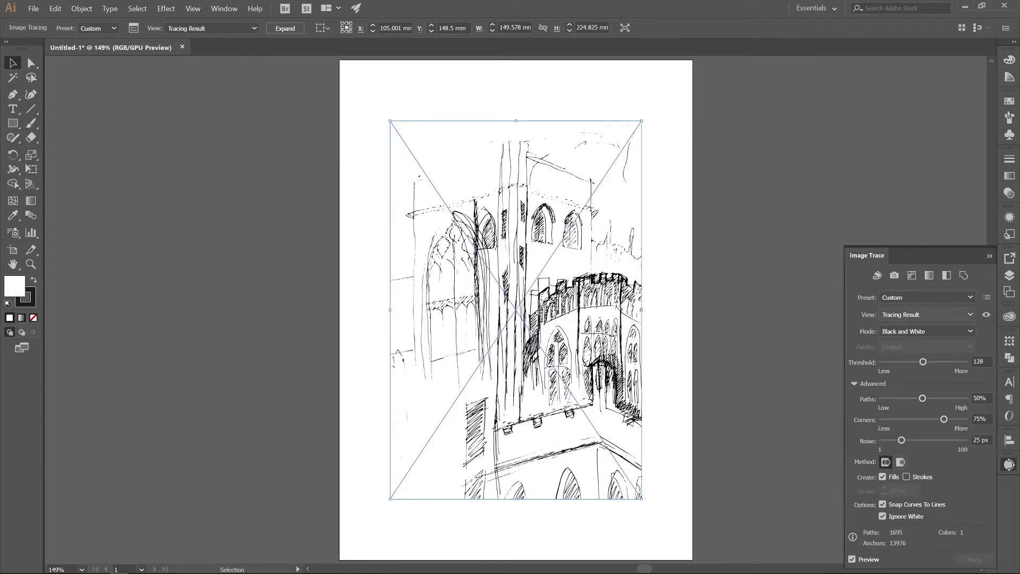
left_click(928, 297)
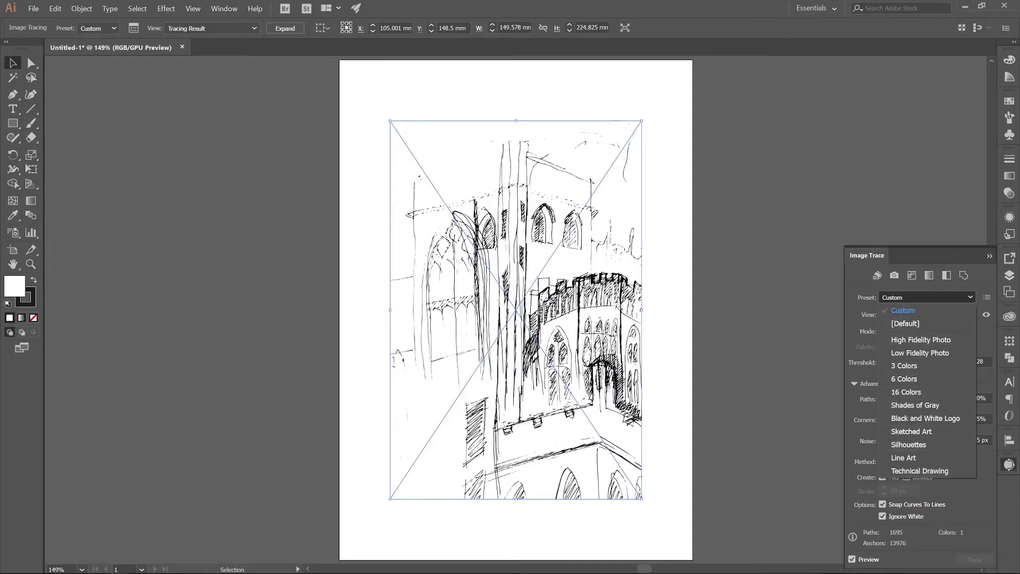
left_click(910, 299)
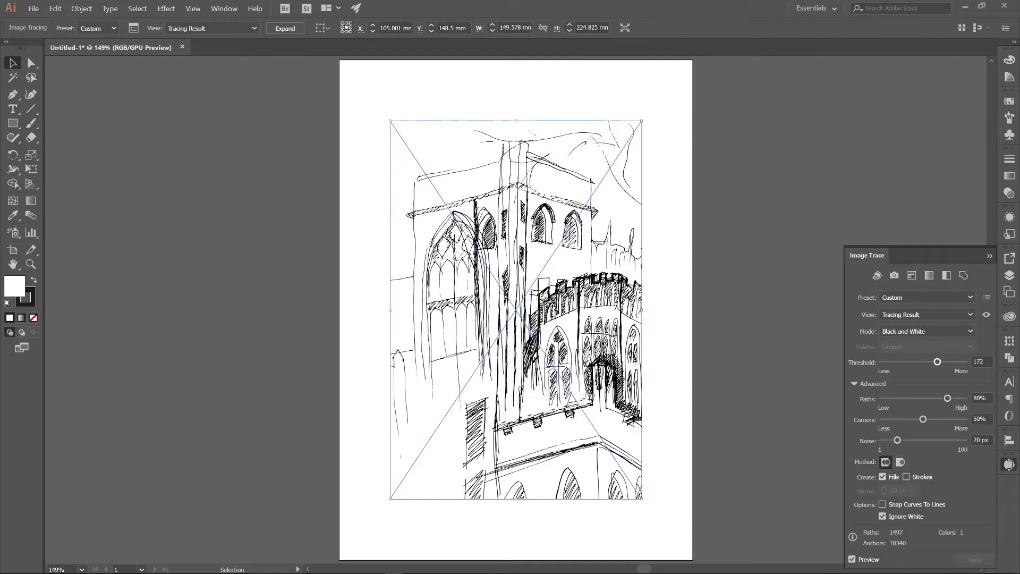
left_click_drag(937, 362, 941, 362)
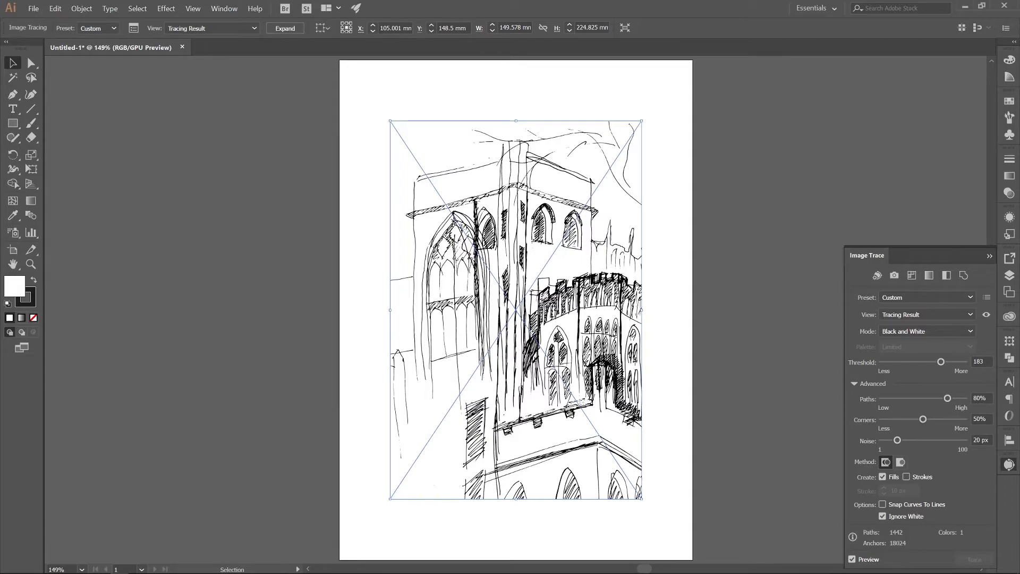
Step: Expand the tracing result into editable vector paths, inspect them up close and leave the artwork deselected
left_click(285, 28)
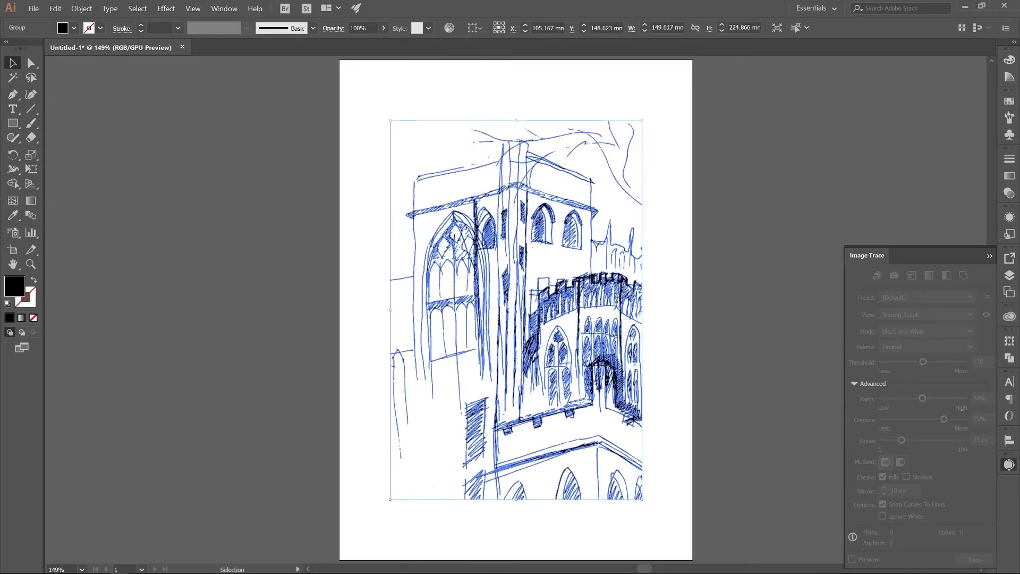
key("ctrl+shift+a")
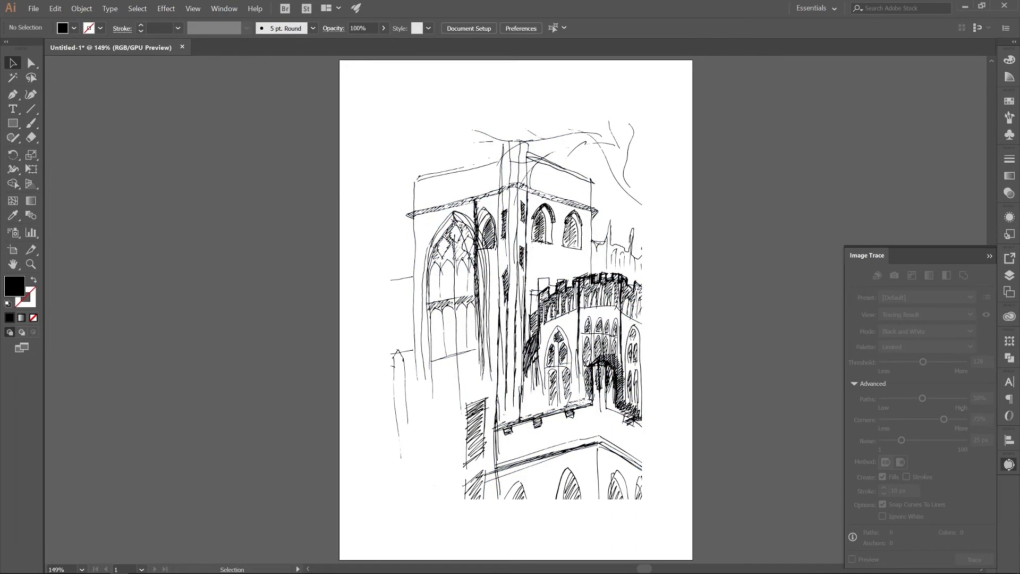
left_click(639, 296)
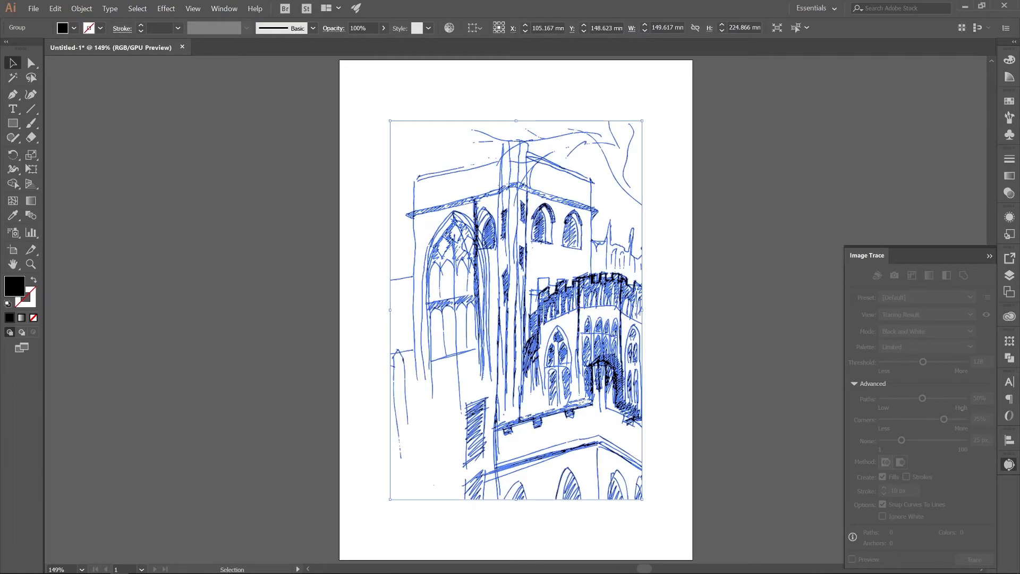
key("ctrl+equal")
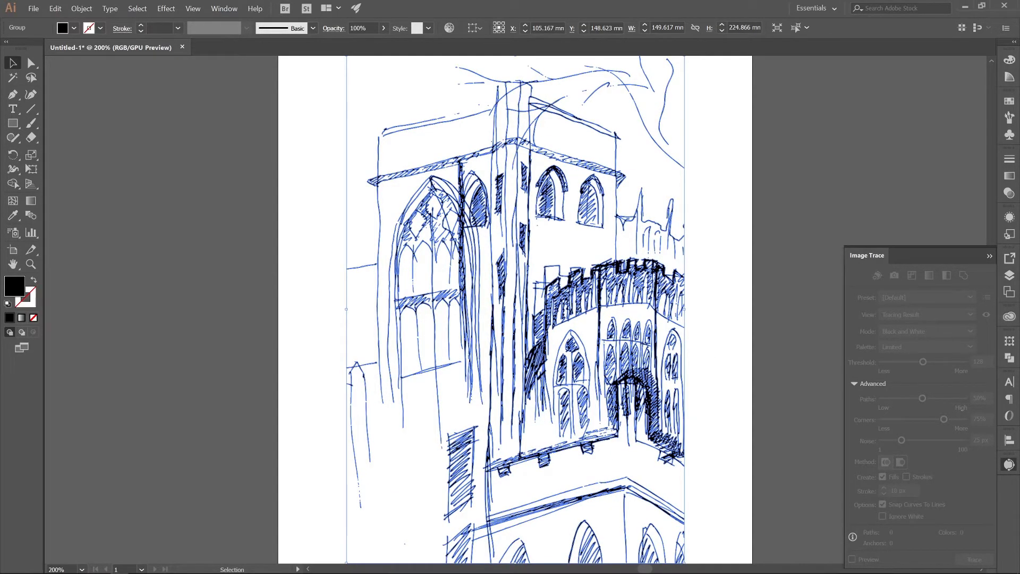
key("ctrl+shift+a")
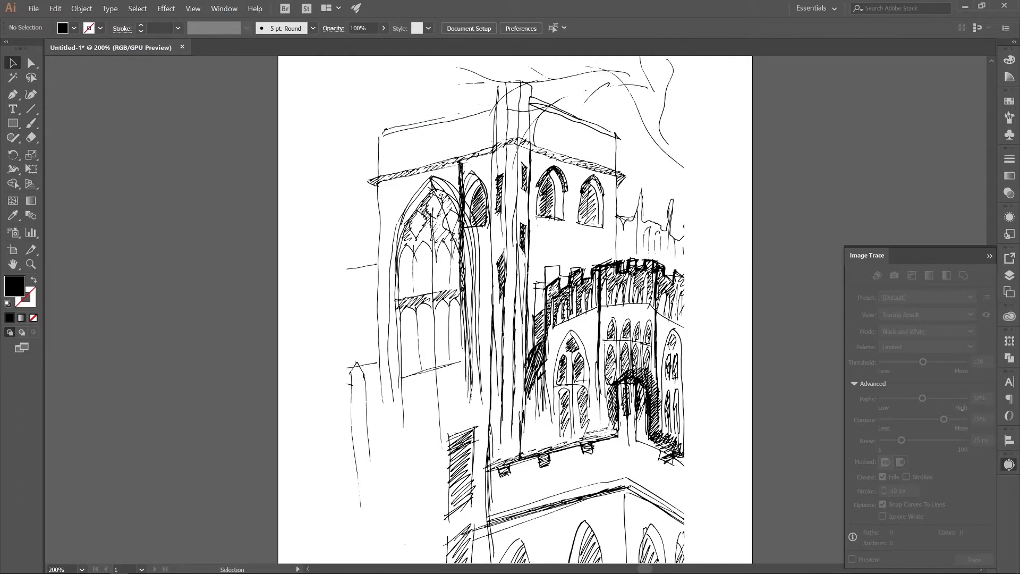
Step: Fill the whole vector sketch with the dark green swatch C=90 M=30 Y=95 K=30 and deselect it
scroll(515, 309, "down", 3)
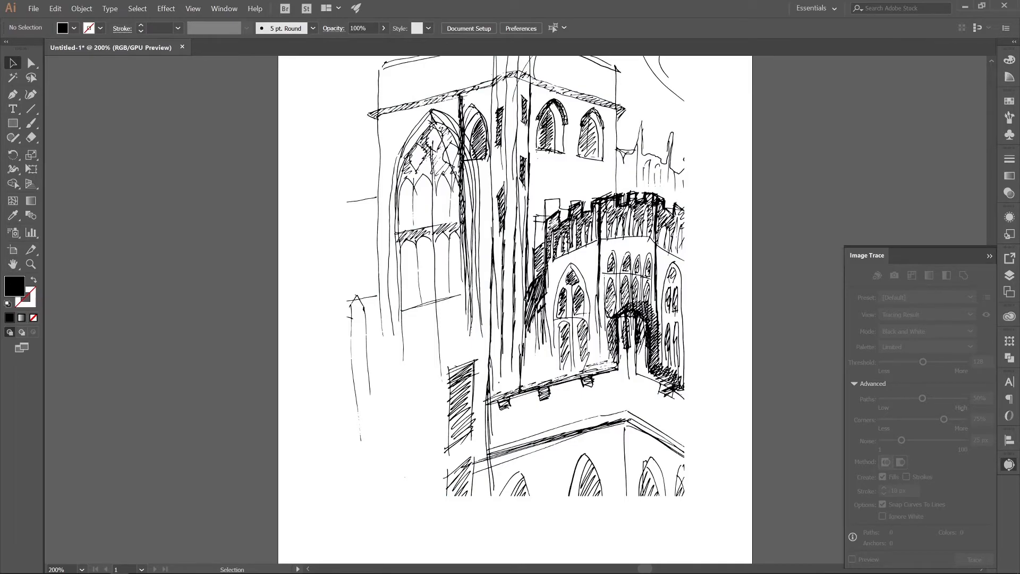
scroll(515, 309, "up", 6)
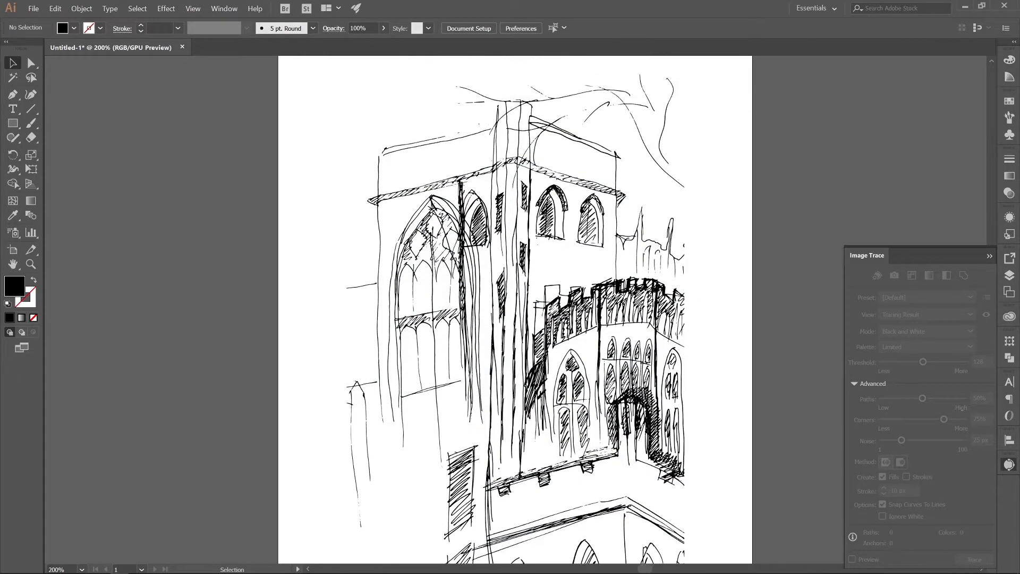
scroll(582, 186, "down", 2)
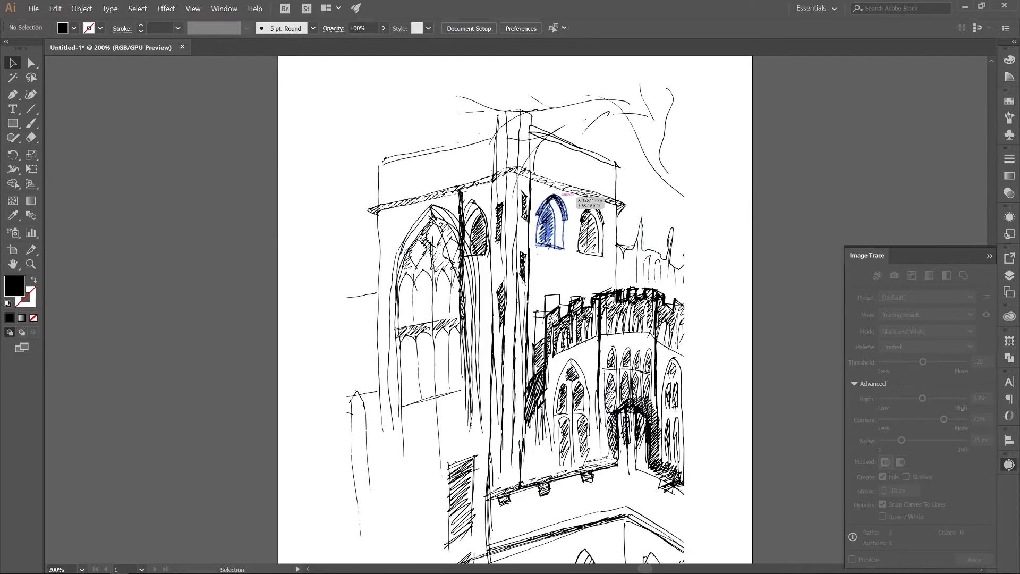
left_click(582, 186)
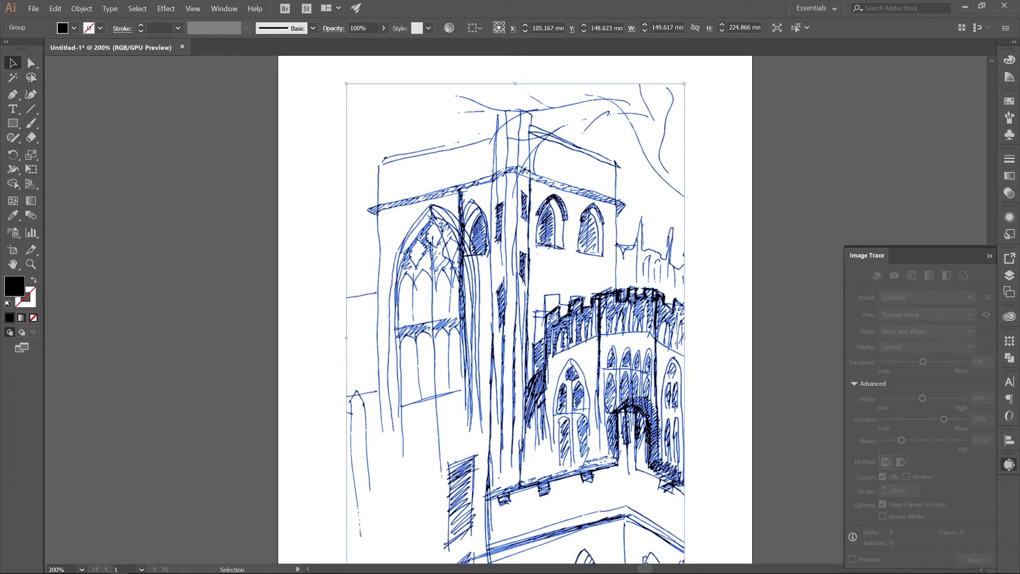
left_click(74, 27)
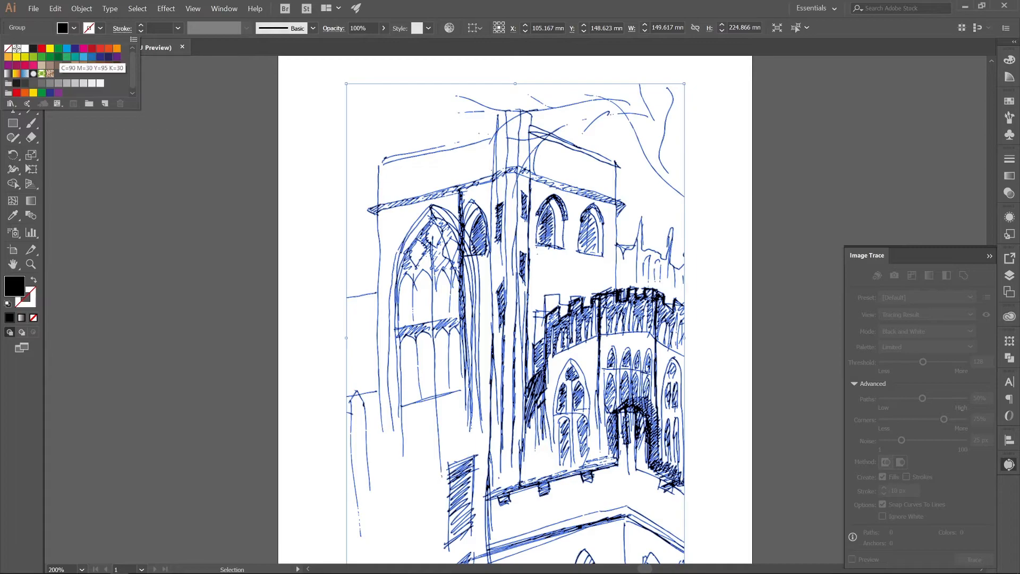
left_click(58, 57)
key("ctrl+shift+a")
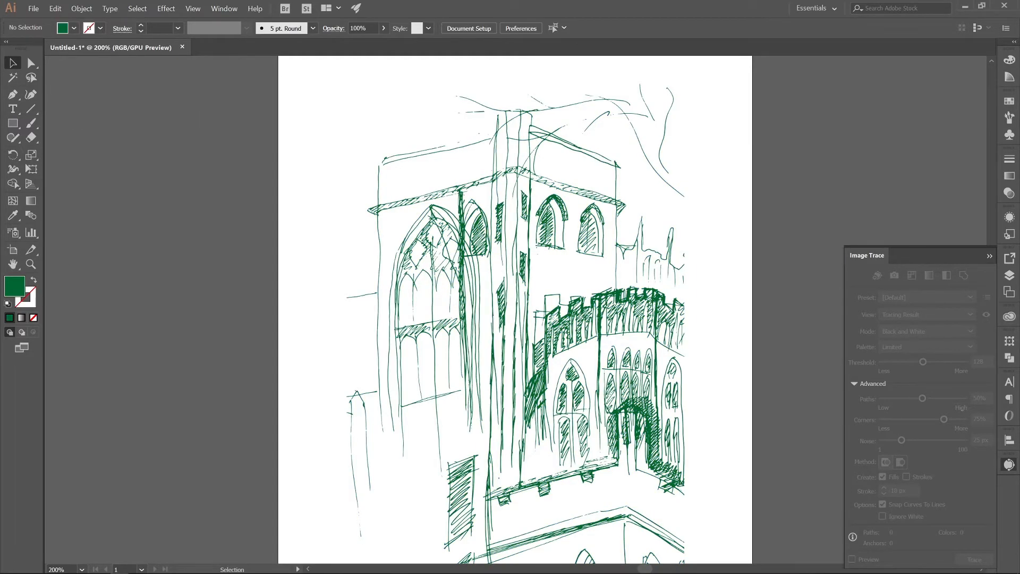
Step: Ungroup the green vector sketch into separate paths and deselect everything
scroll(515, 319, "down", 2)
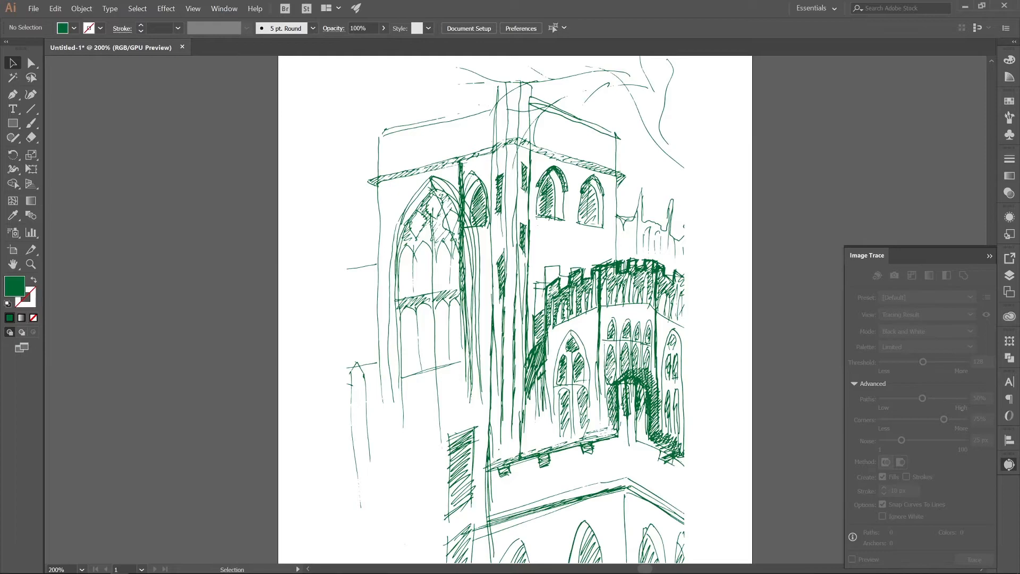
scroll(515, 319, "down", 8)
scroll(515, 319, "up", 5)
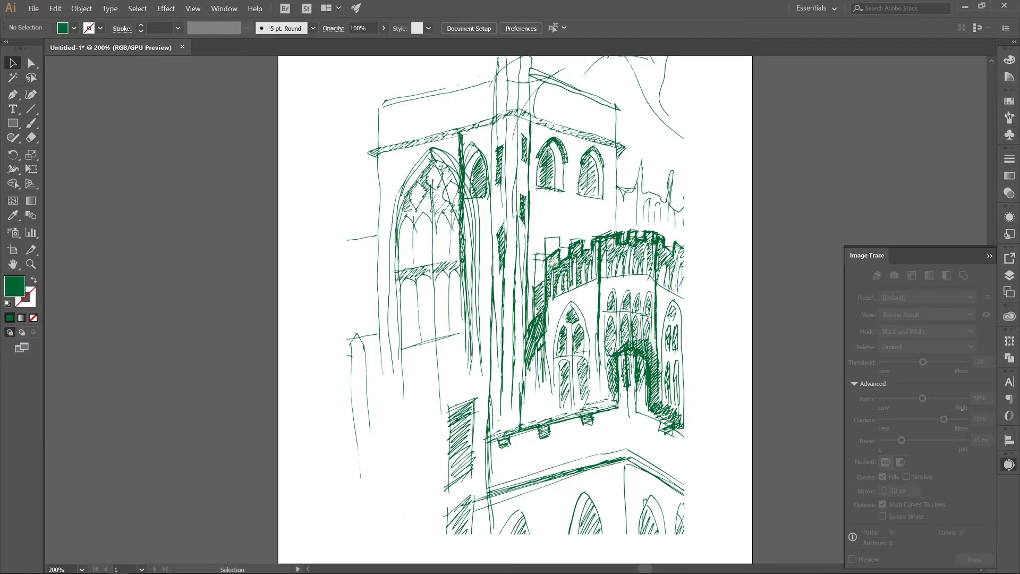
key("ctrl+a")
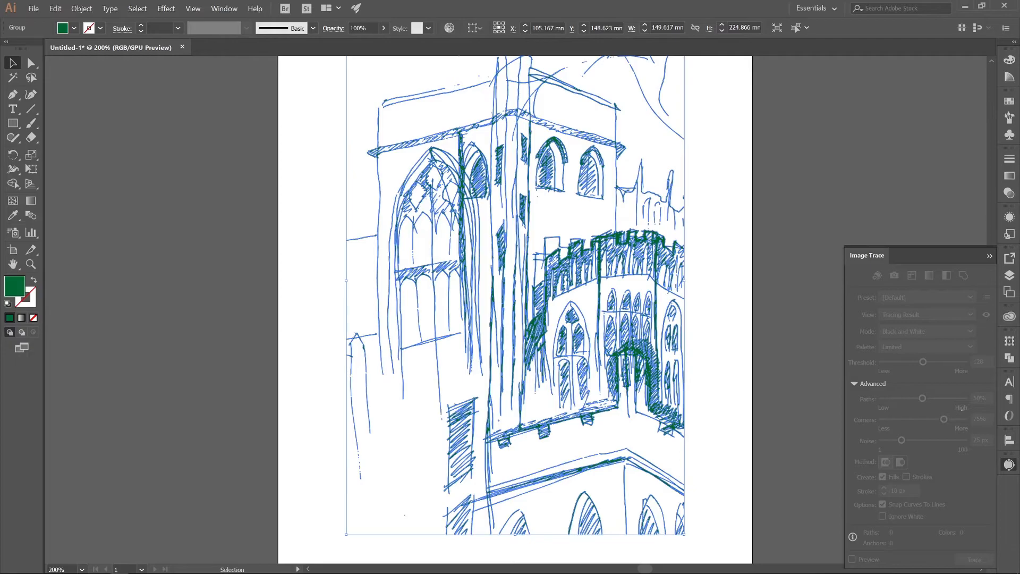
key("ctrl+shift+a")
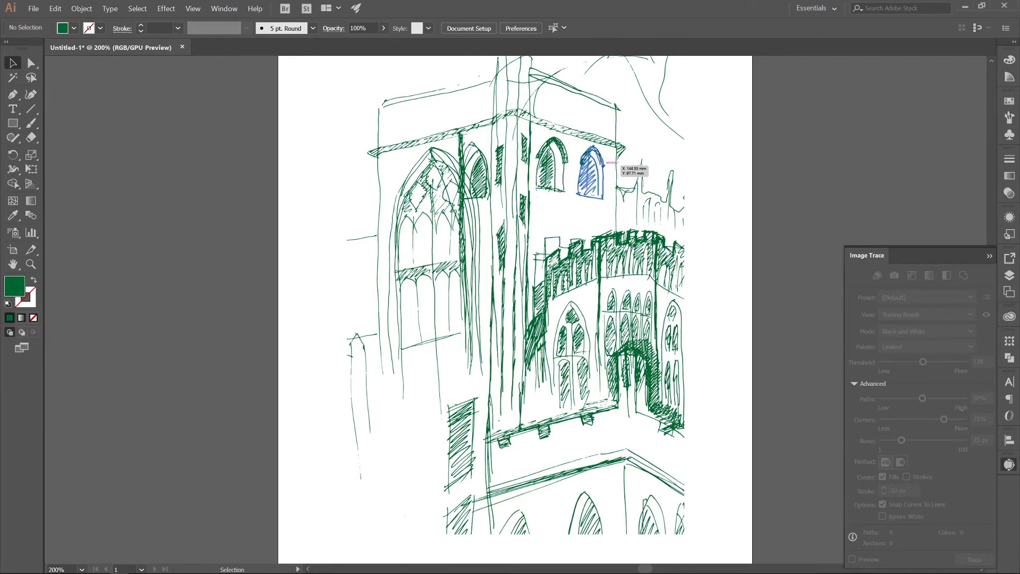
left_click(511, 150)
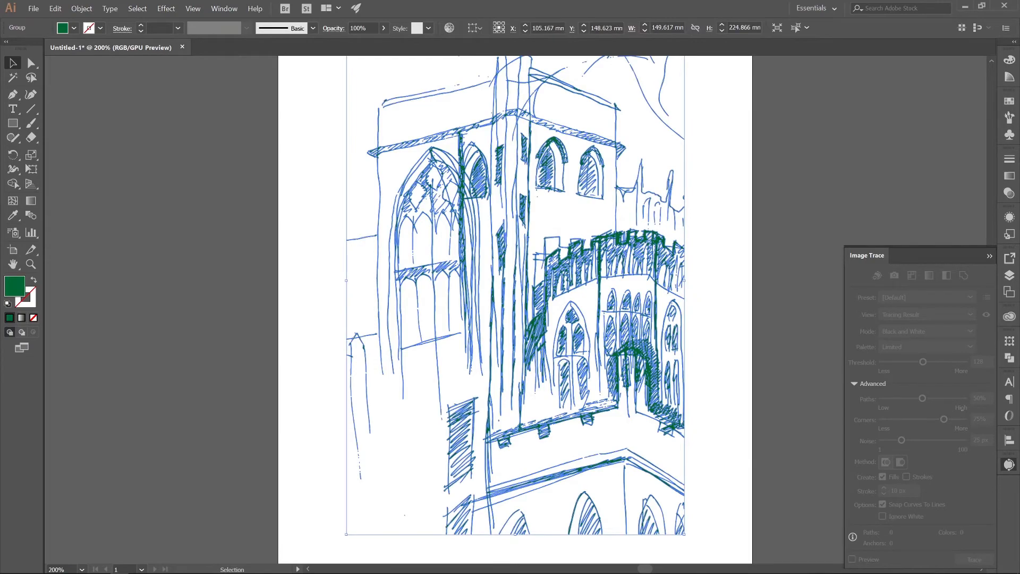
key("ctrl")
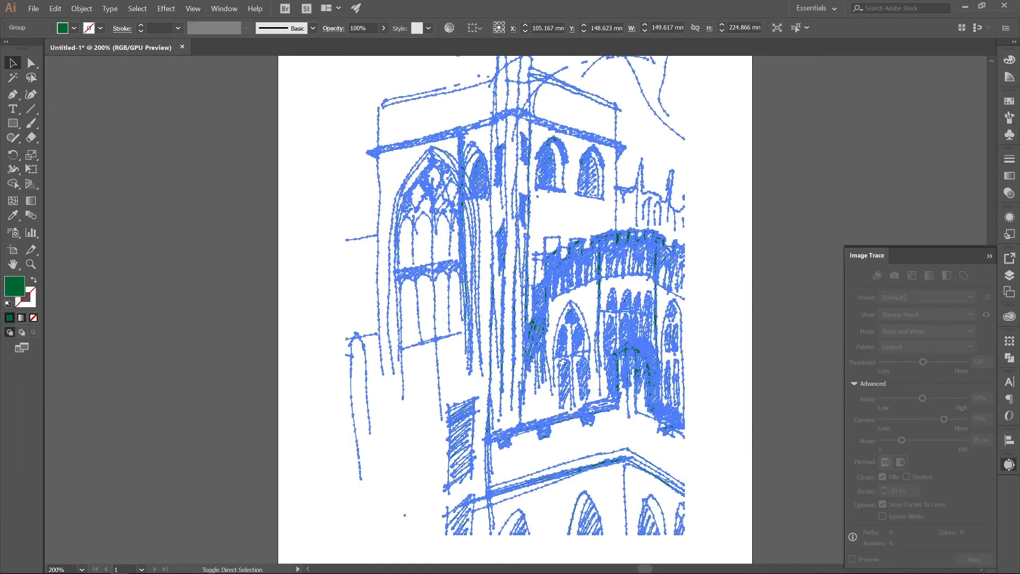
key("ctrl+shift+g")
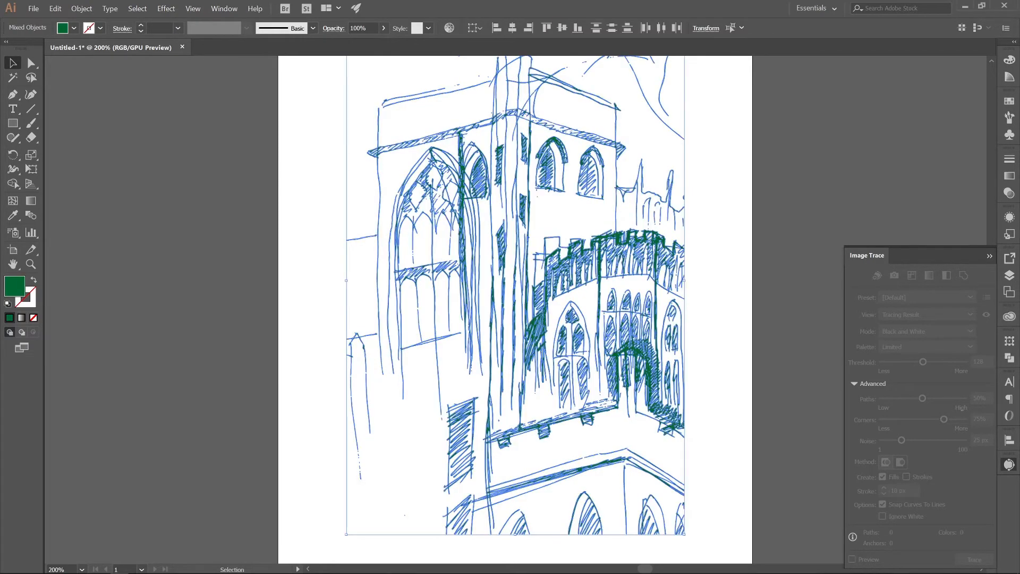
left_click(321, 206)
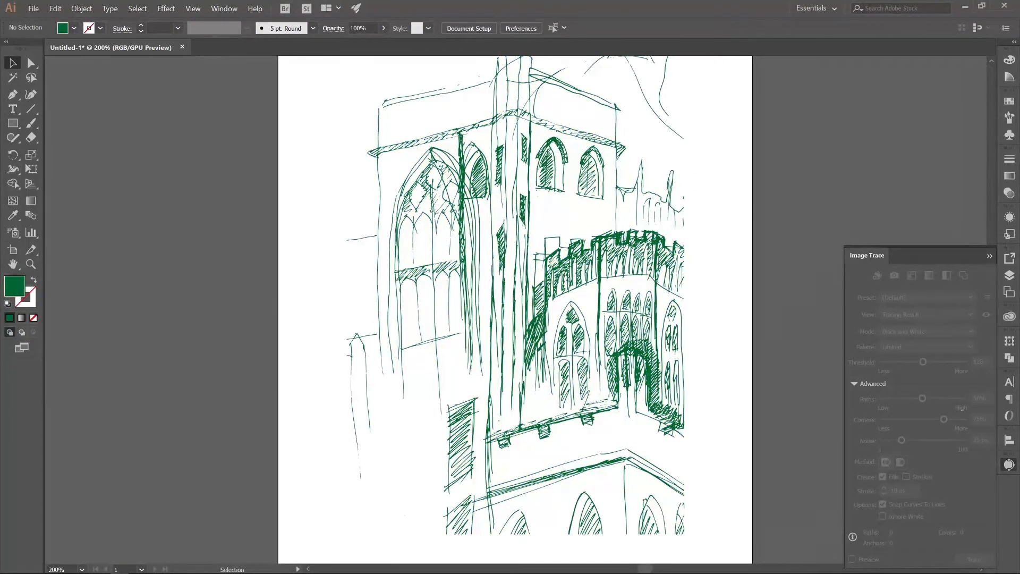
Step: Recolor the two arched windows on the tower's right face with a dark magenta fill and deselect them
left_click(562, 140)
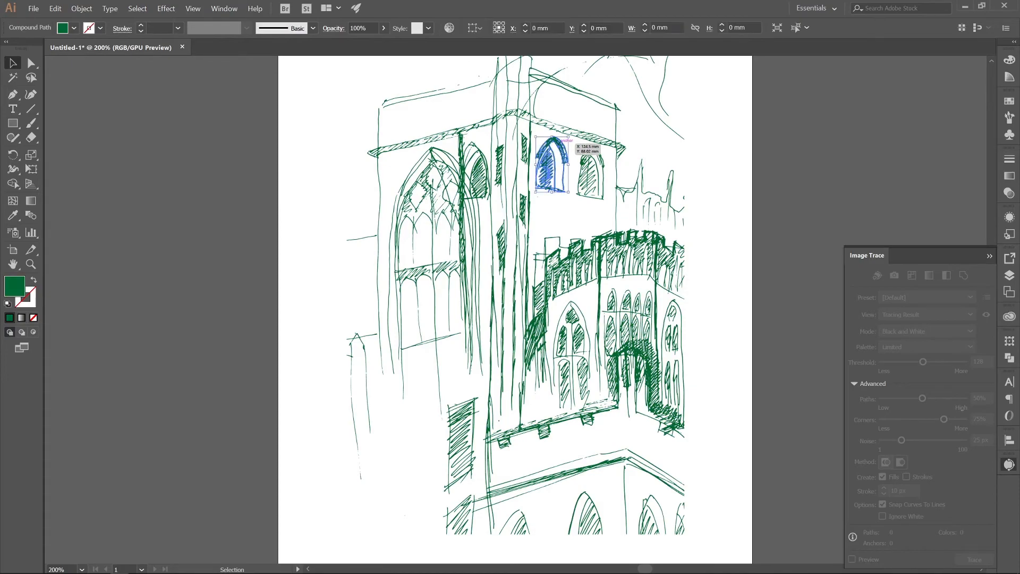
left_click(604, 155, "shift")
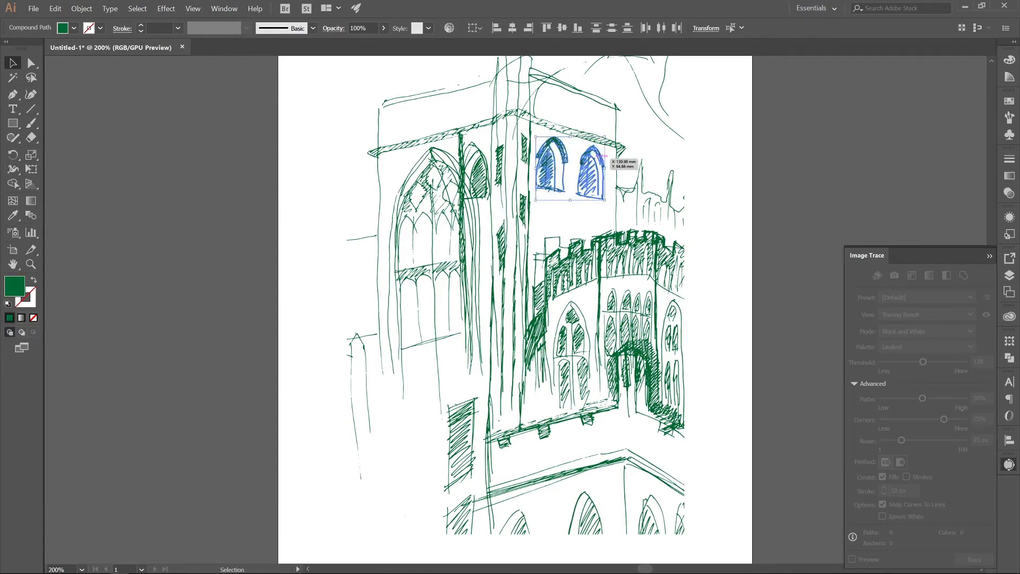
left_click(73, 28)
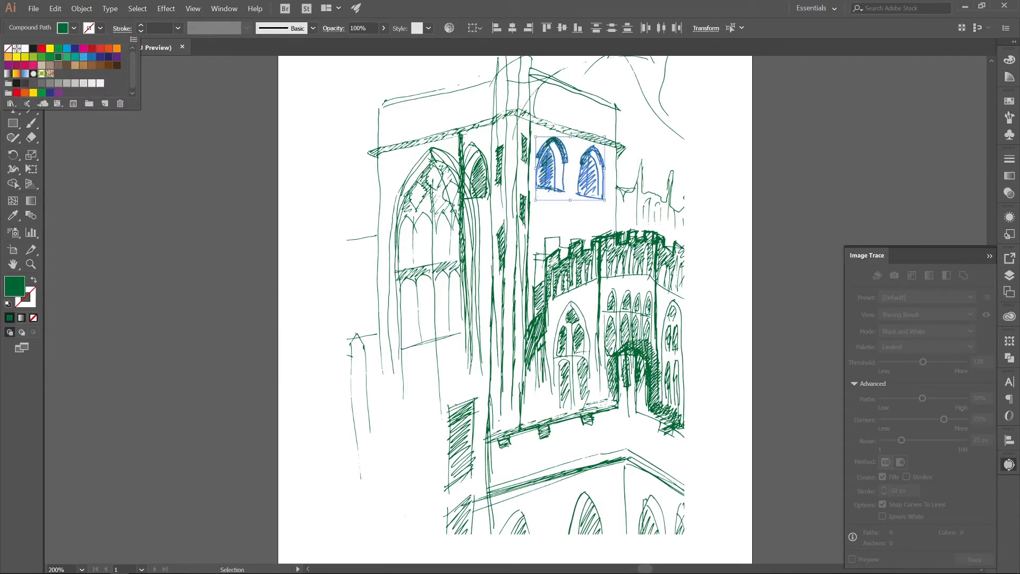
left_click(16, 66)
left_click(176, 160)
left_click(175, 159)
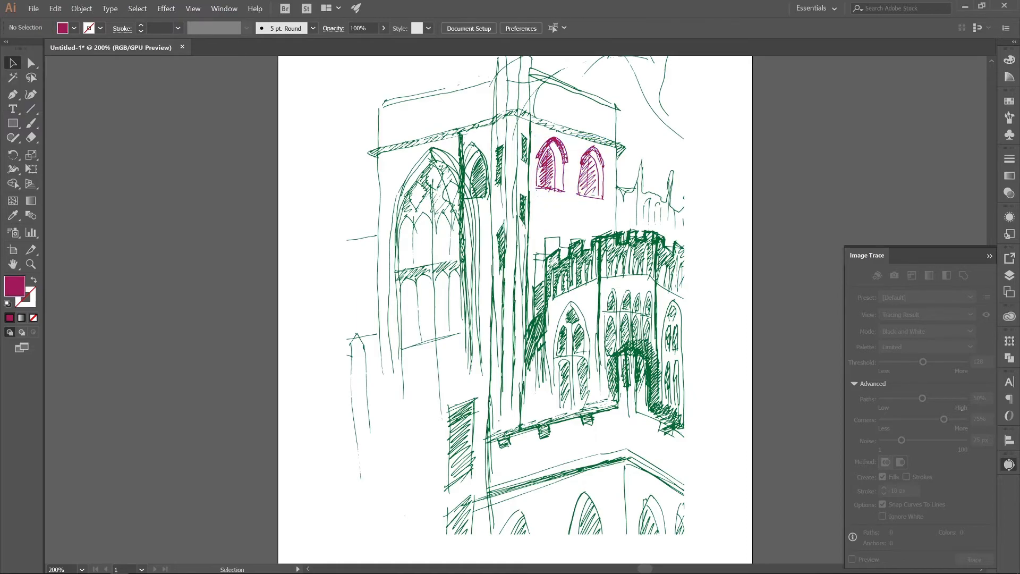
scroll(444, 264, "up", 4)
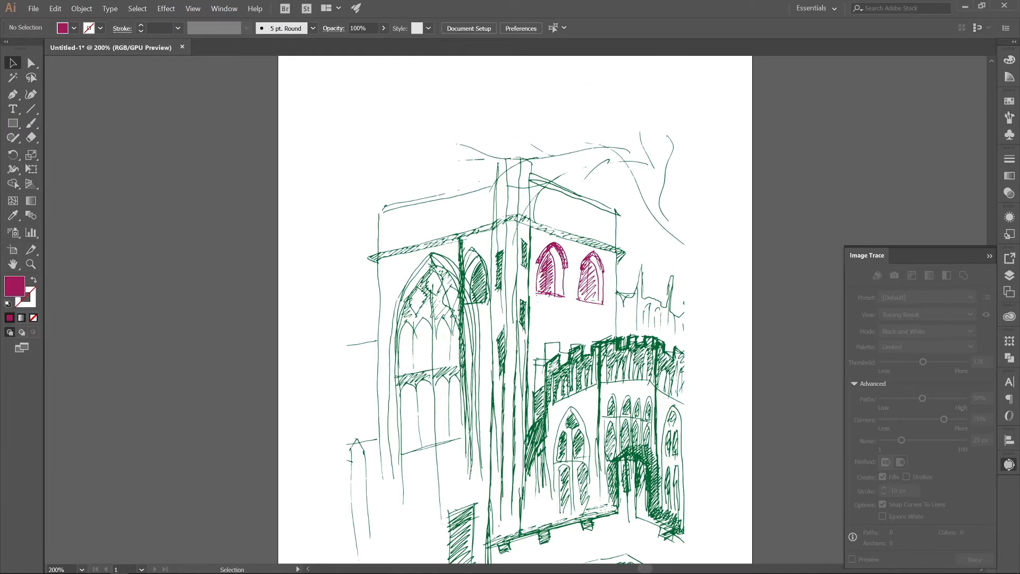
scroll(451, 267, "down", 4)
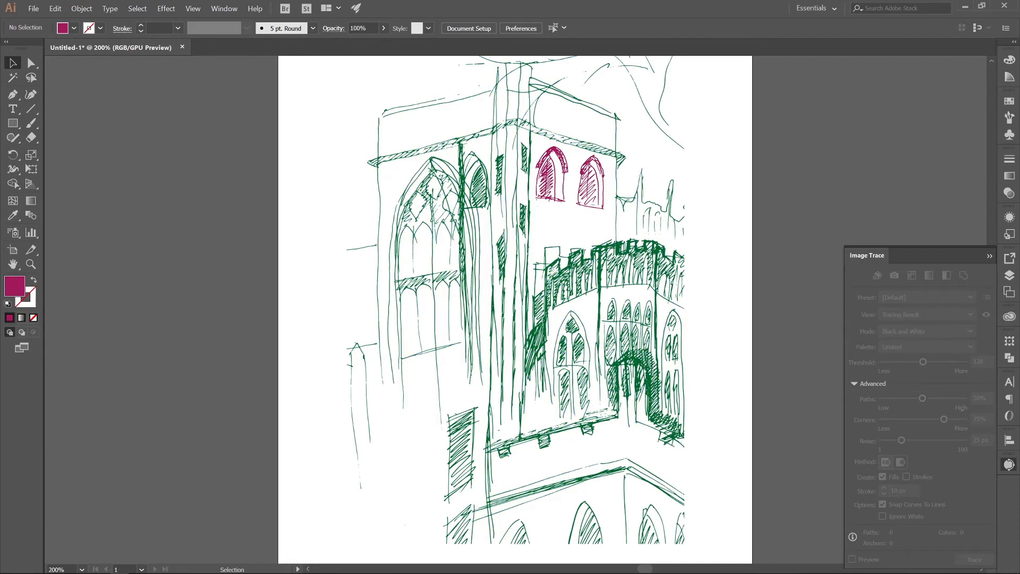
Step: Return the whole sketch to a black fill and set up Layer 2 beneath a locked Layer 1
key("ctrl+a")
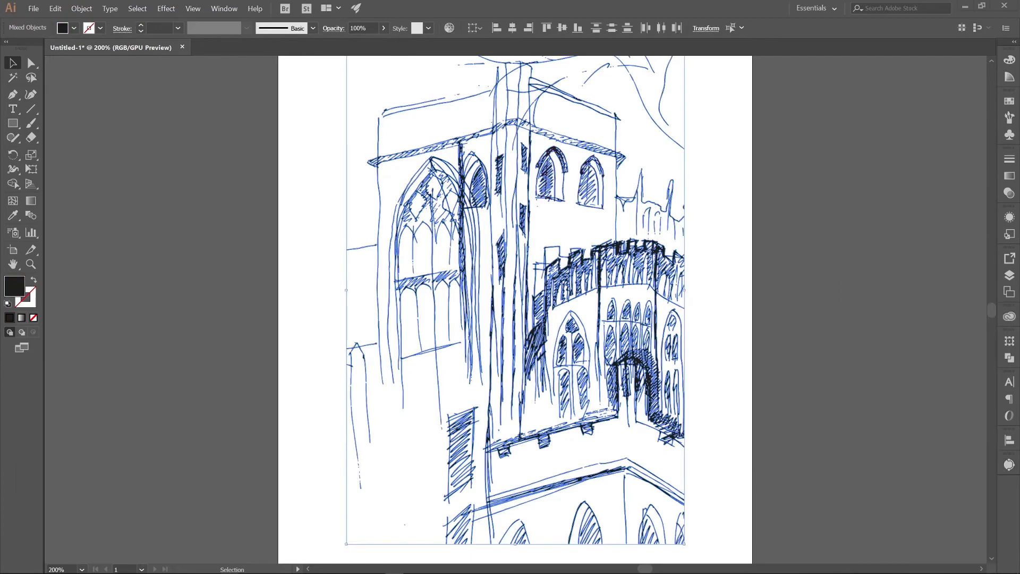
left_click(1010, 275)
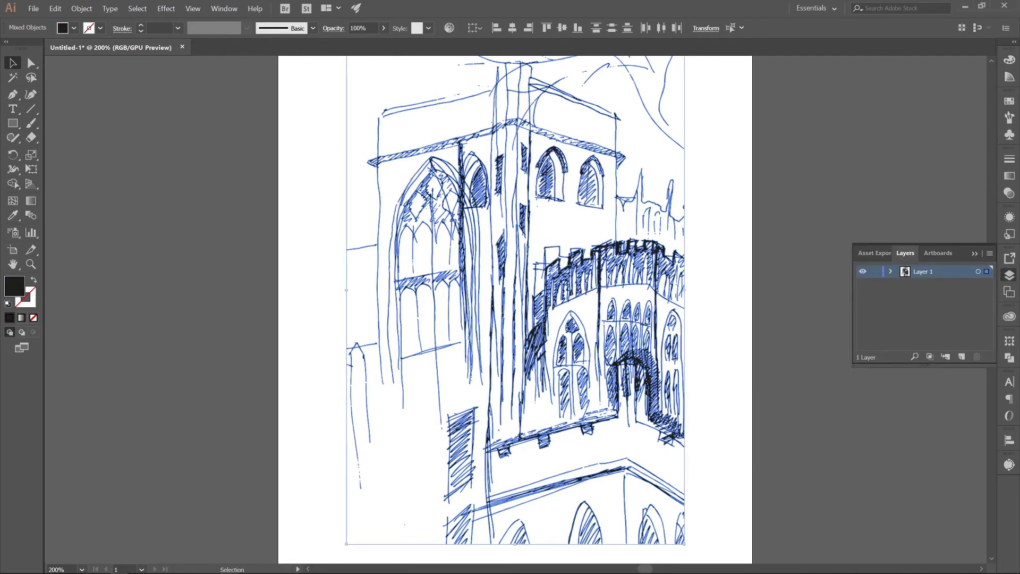
left_click_drag(923, 284, 923, 267)
left_click(876, 272)
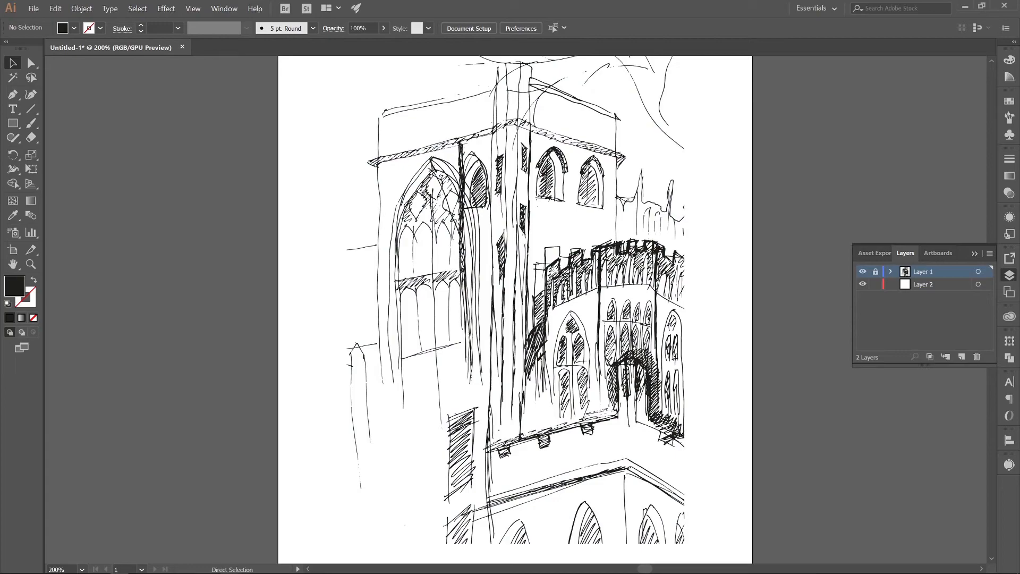
Step: Cut the sunset picture from the images.jpg document and paste it onto Layer 2 of the sketch document
key("ctrl+minus")
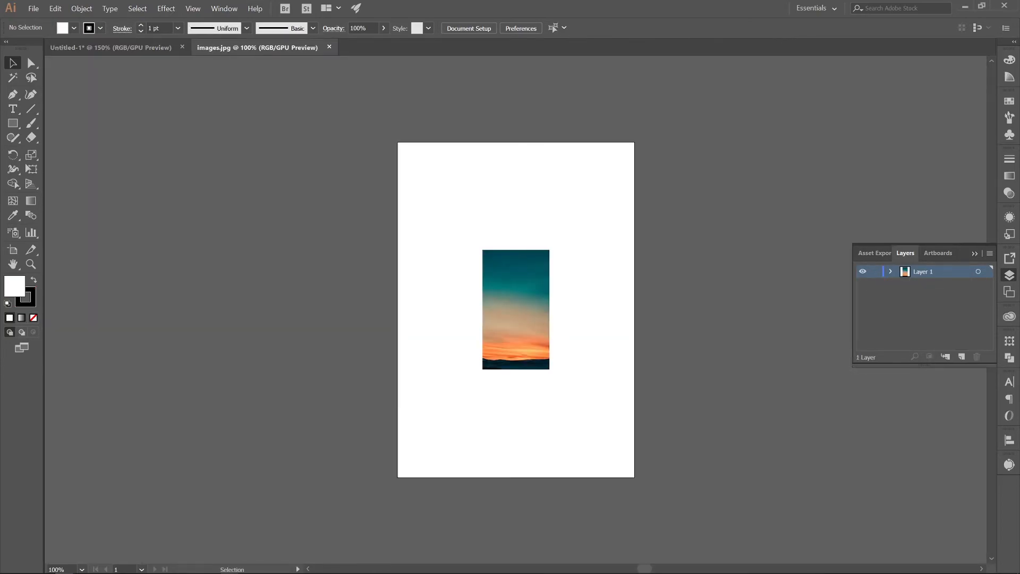
key("ctrl+a")
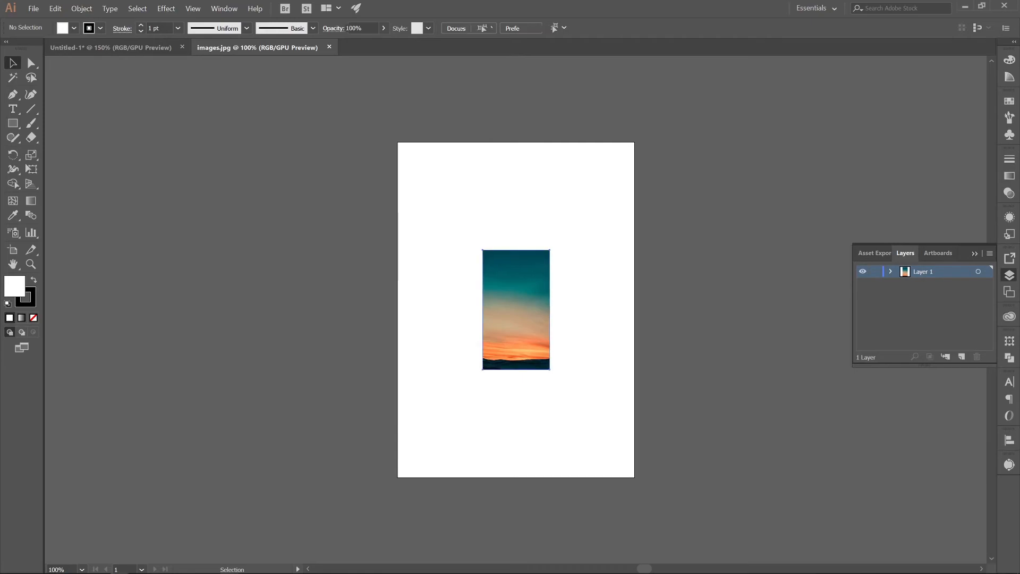
key("Delete")
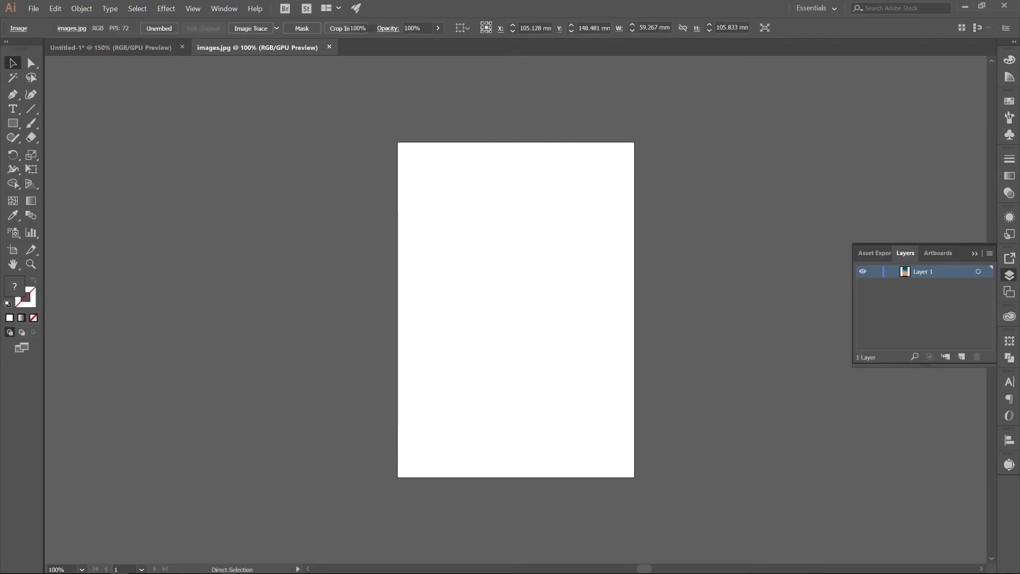
left_click(110, 48)
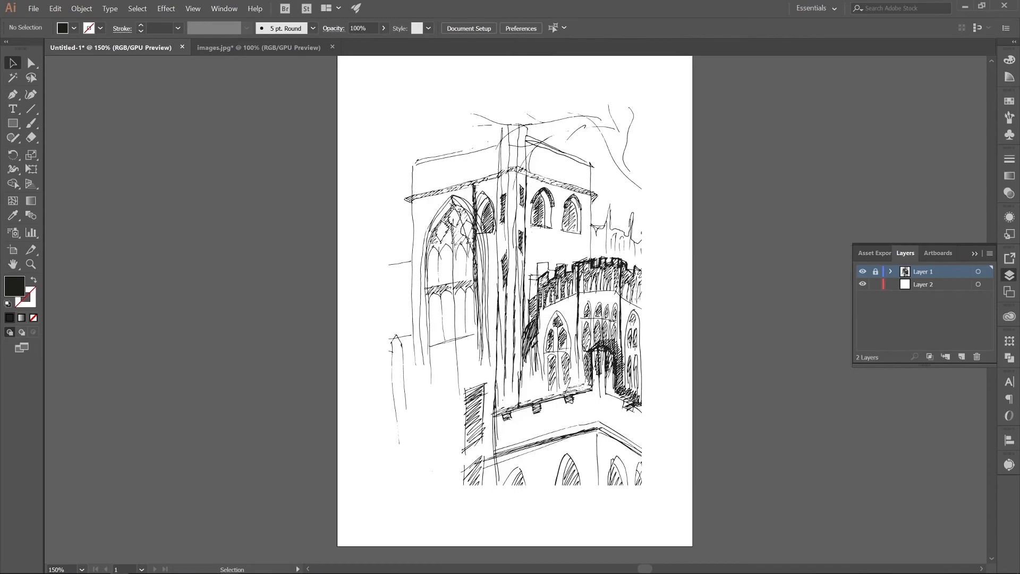
left_click(924, 284)
key("ctrl+v")
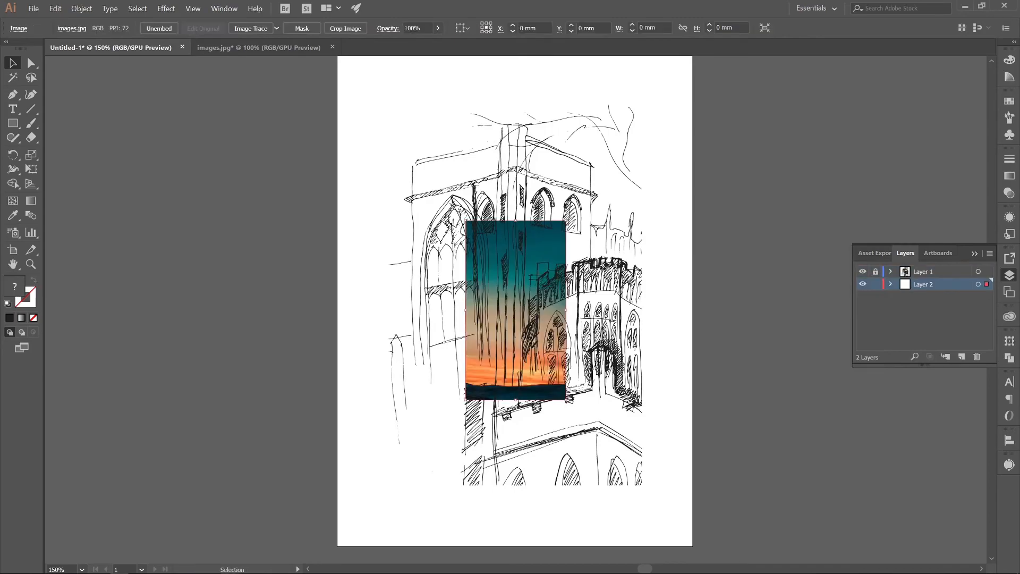
Step: Scale the sunset picture proportionally about its centre to about 164 x 294 mm so it sits behind the whole sketch
left_click_drag(568, 398, 705, 556)
scroll(515, 309, "up", 4)
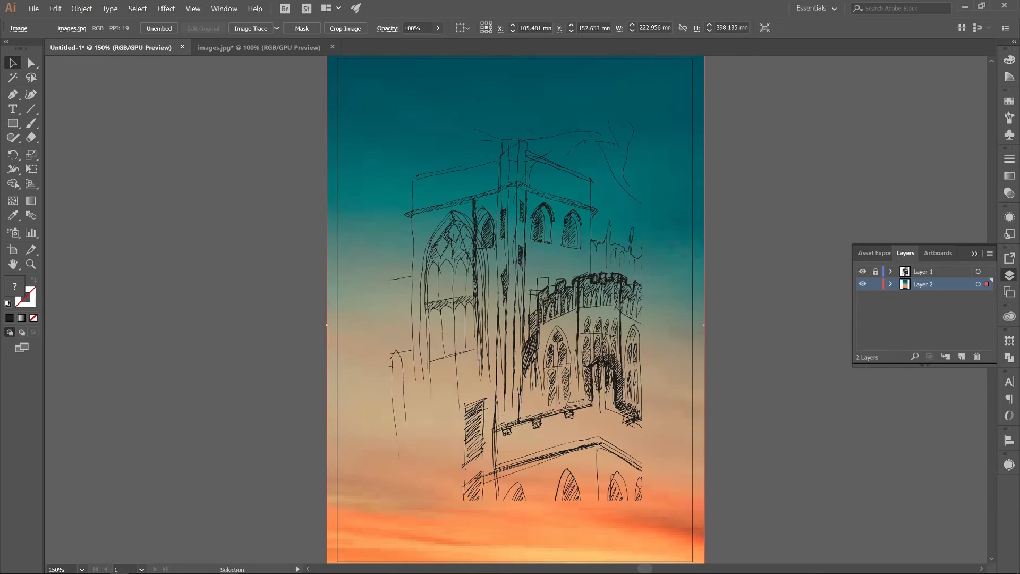
scroll(516, 308, "down", 3)
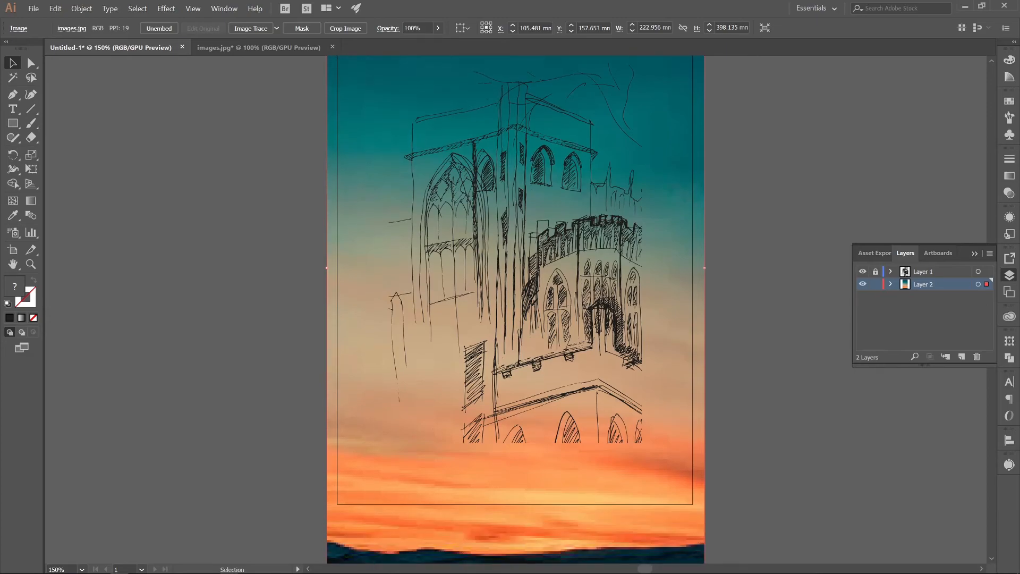
scroll(516, 309, "down", 2)
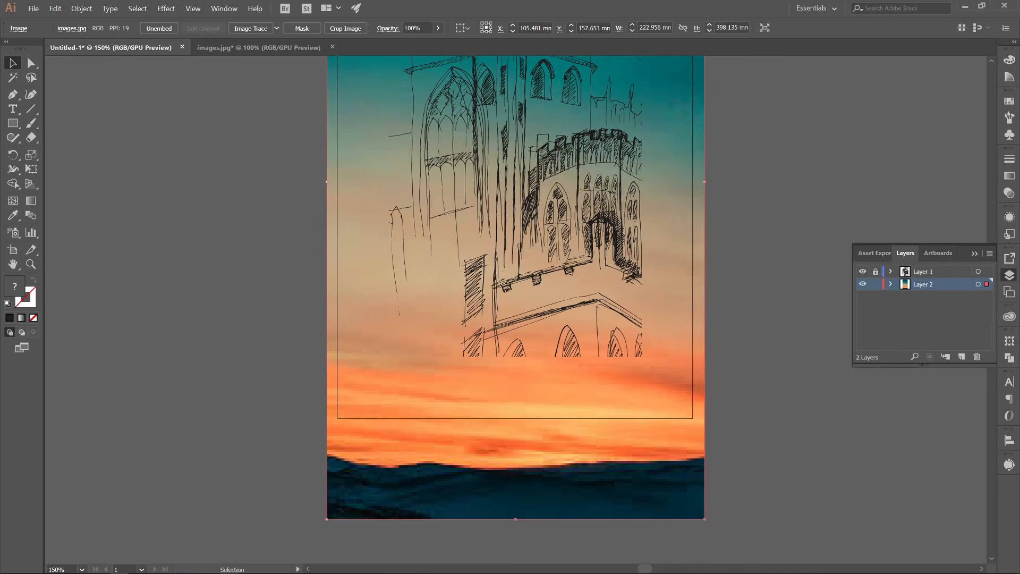
key("ctrl+minus")
key("ctrl+minus")
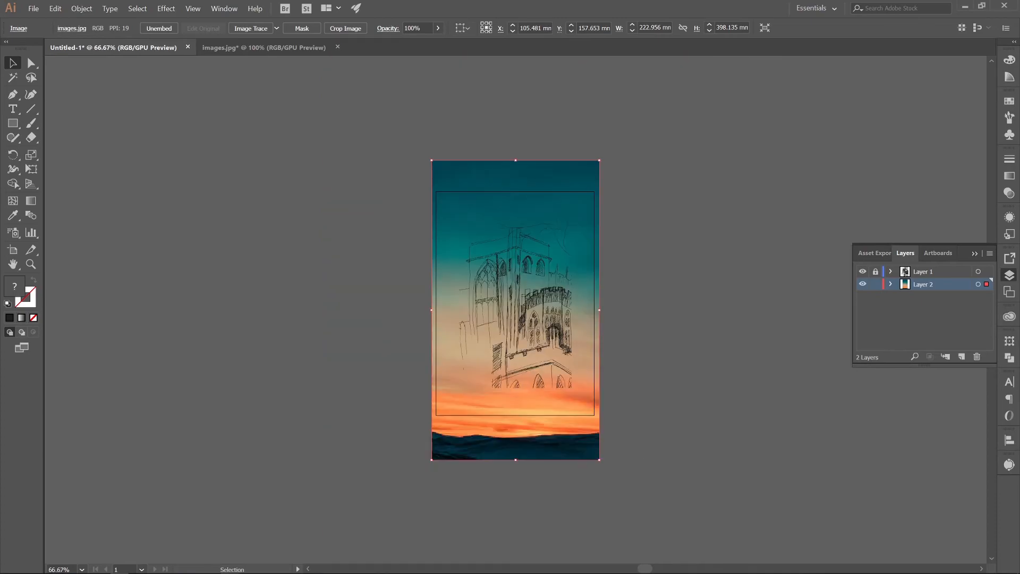
left_click_drag(599, 460, 578, 421)
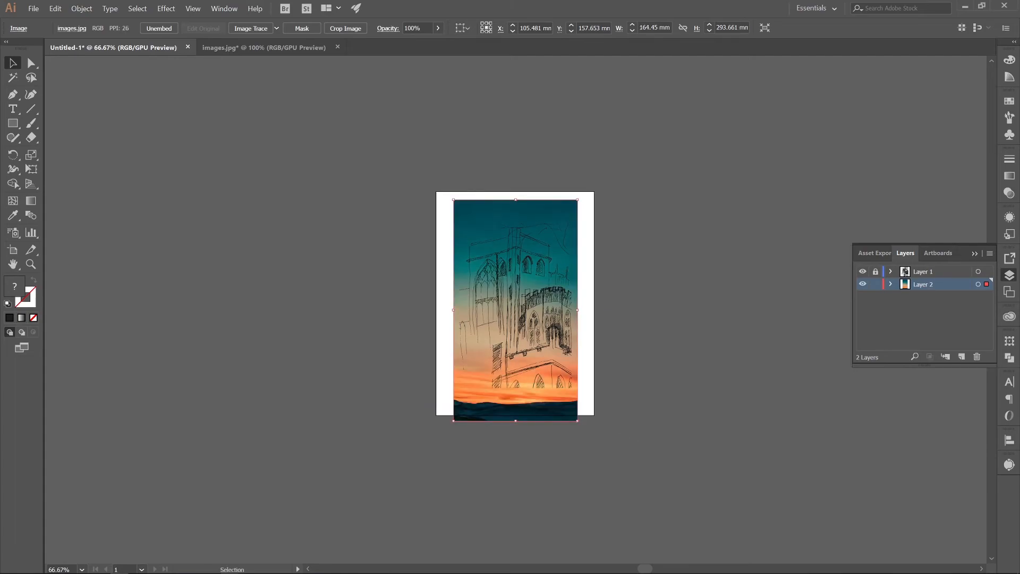
key("ctrl+plus")
key("ctrl+plus")
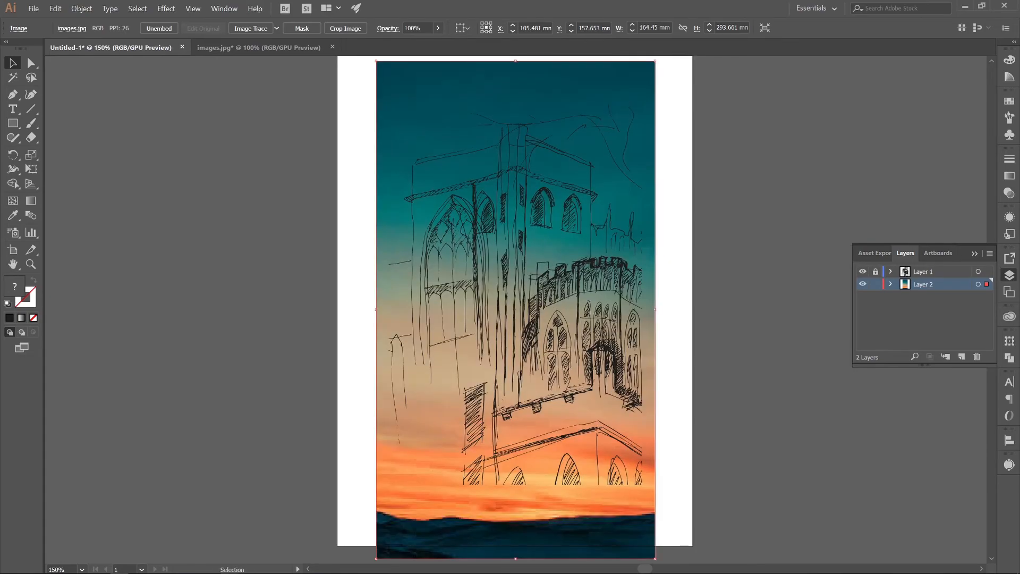
Step: Lock the sunset picture's Layer 2, unlock the sketch's Layer 1 and make Layer 1 active
left_click(875, 284)
left_click(875, 271)
left_click(924, 272)
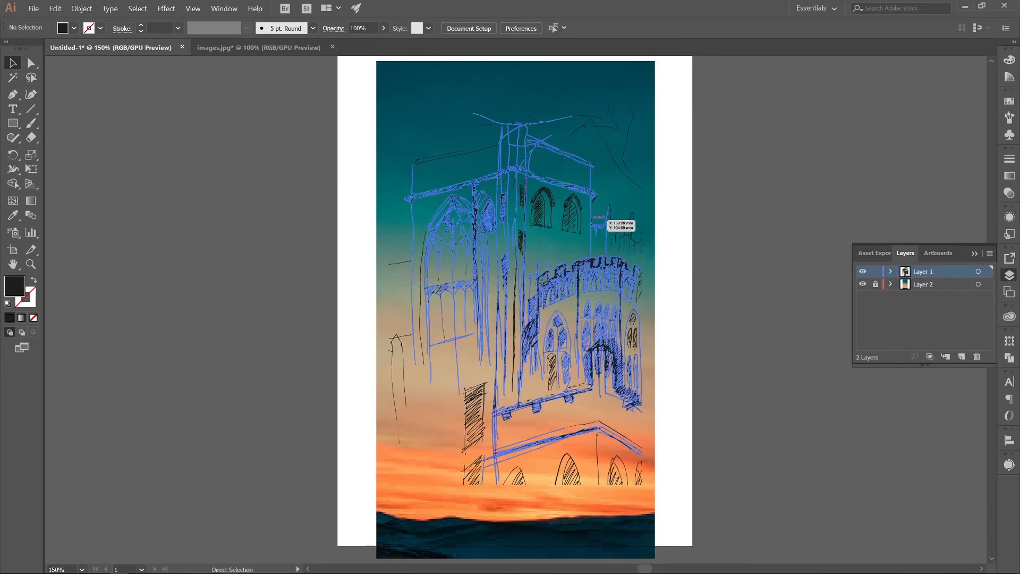
Step: Fill all the sketch paths with white over the sunset picture and deselect them
key("ctrl+a")
left_click(74, 28)
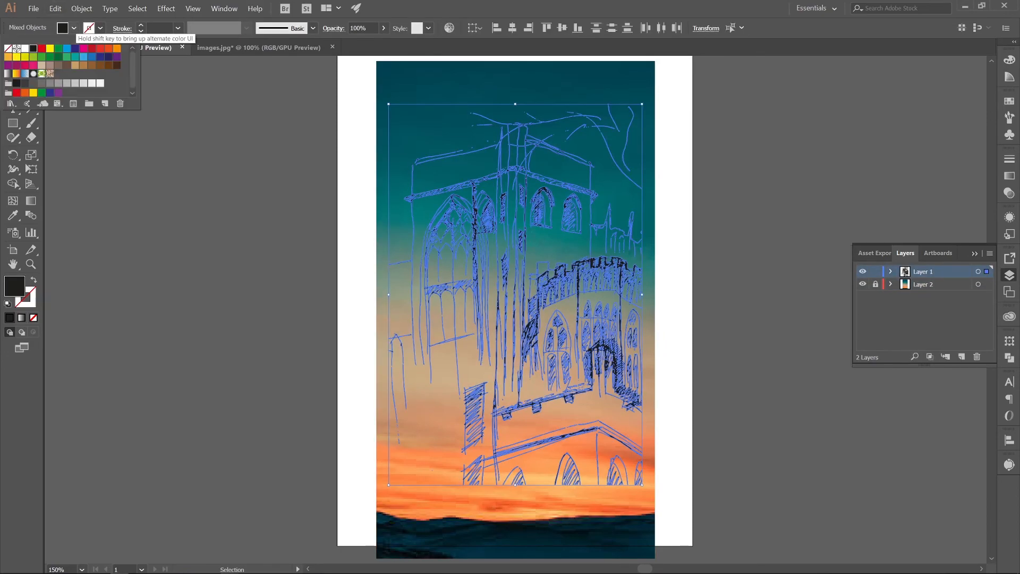
left_click(25, 48)
left_click(190, 143)
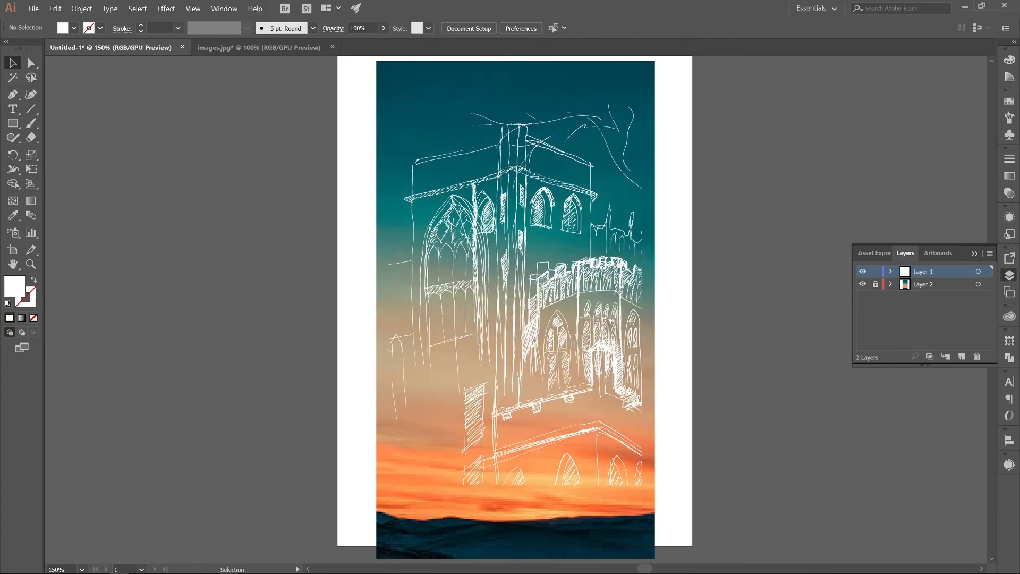
scroll(516, 309, "up", 1)
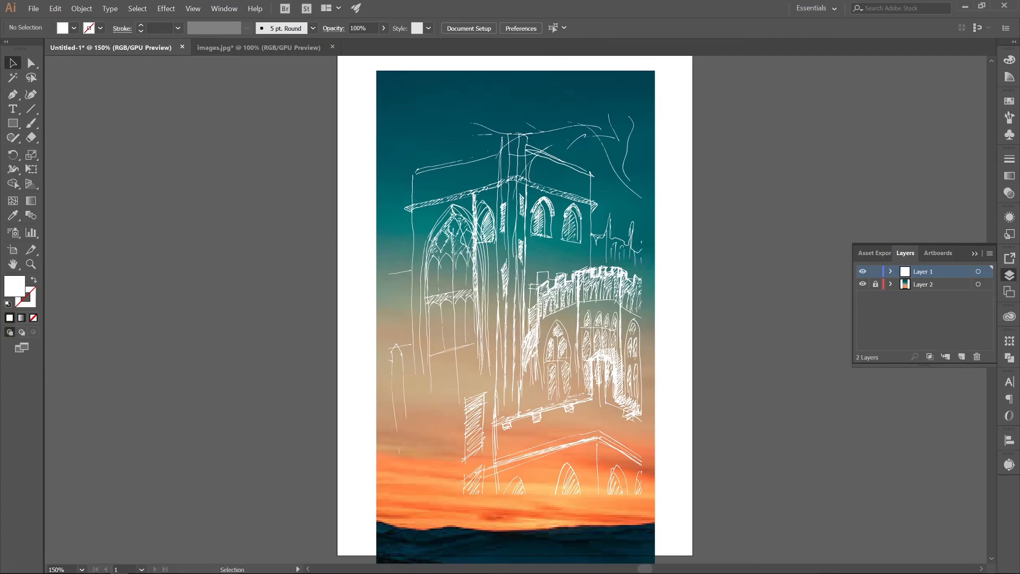